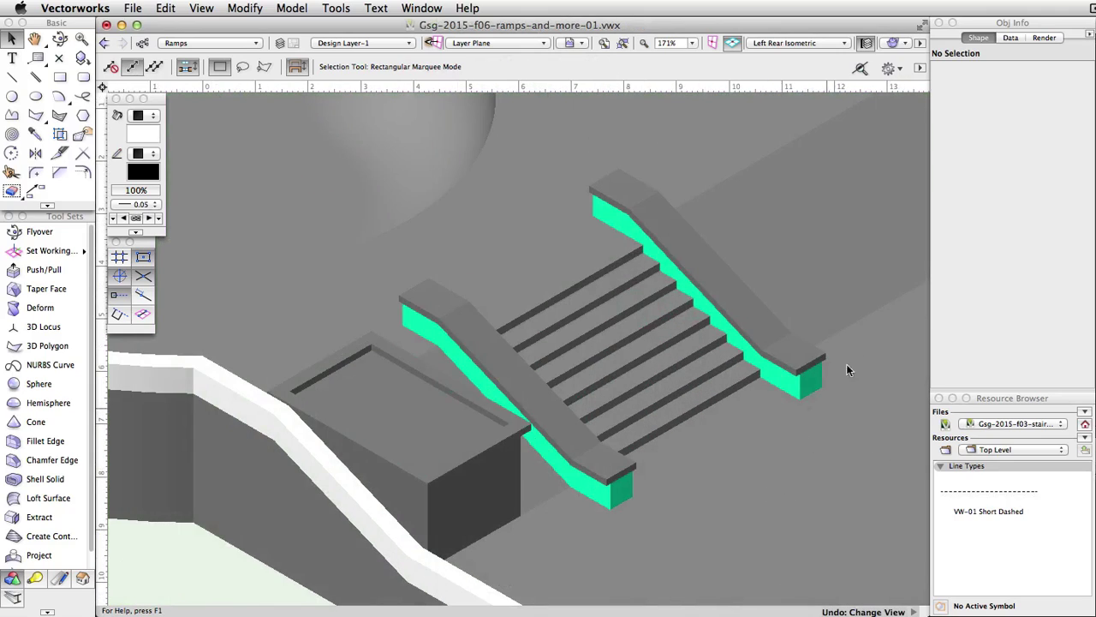
Step: Draw a three-point arc along the outer edge of the slab's rounded corner near the straight grind rail
{"action": "left_click", "coordinate": [829, 44]}
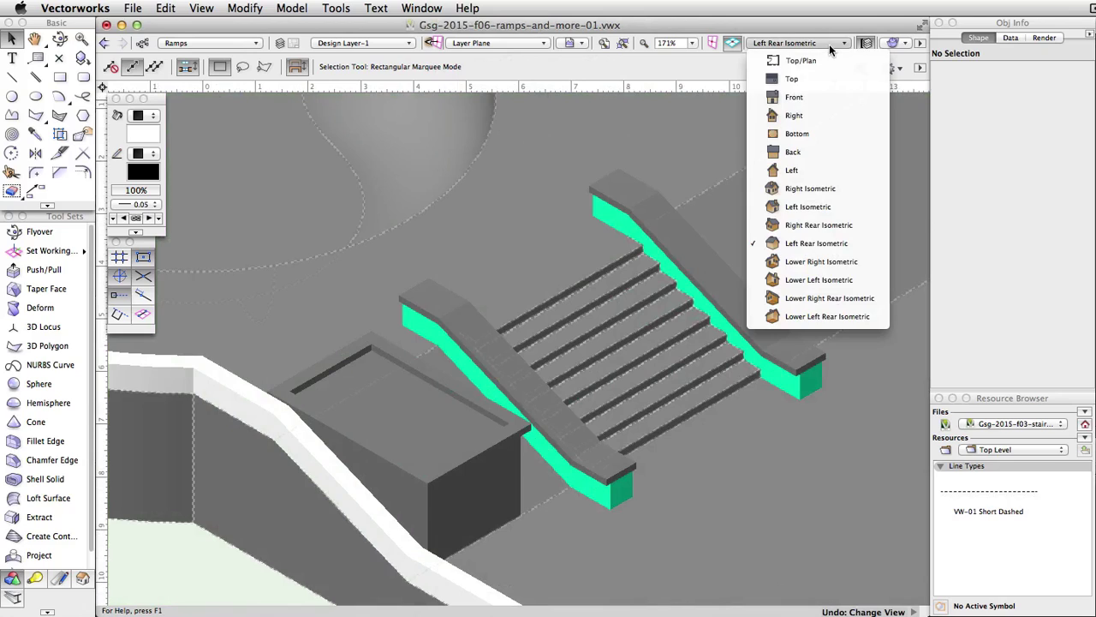
{"action": "left_click", "coordinate": [836, 206]}
{"action": "scroll", "coordinate": [567, 395], "scroll_direction": "down", "scroll_amount": 6}
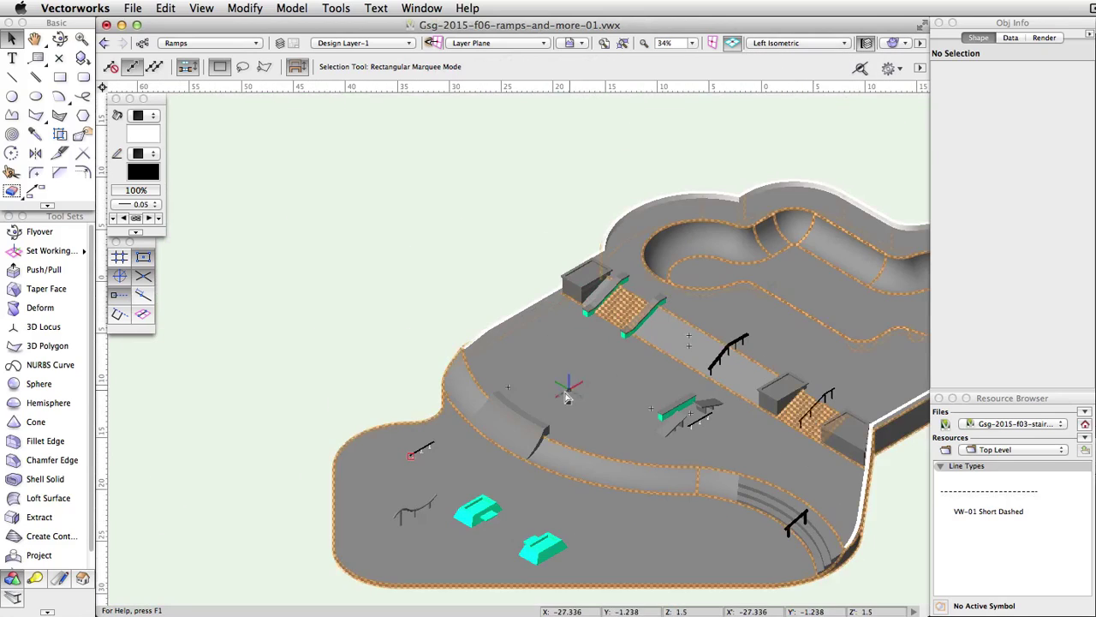
{"action": "scroll", "coordinate": [506, 373], "scroll_direction": "up", "scroll_amount": 4}
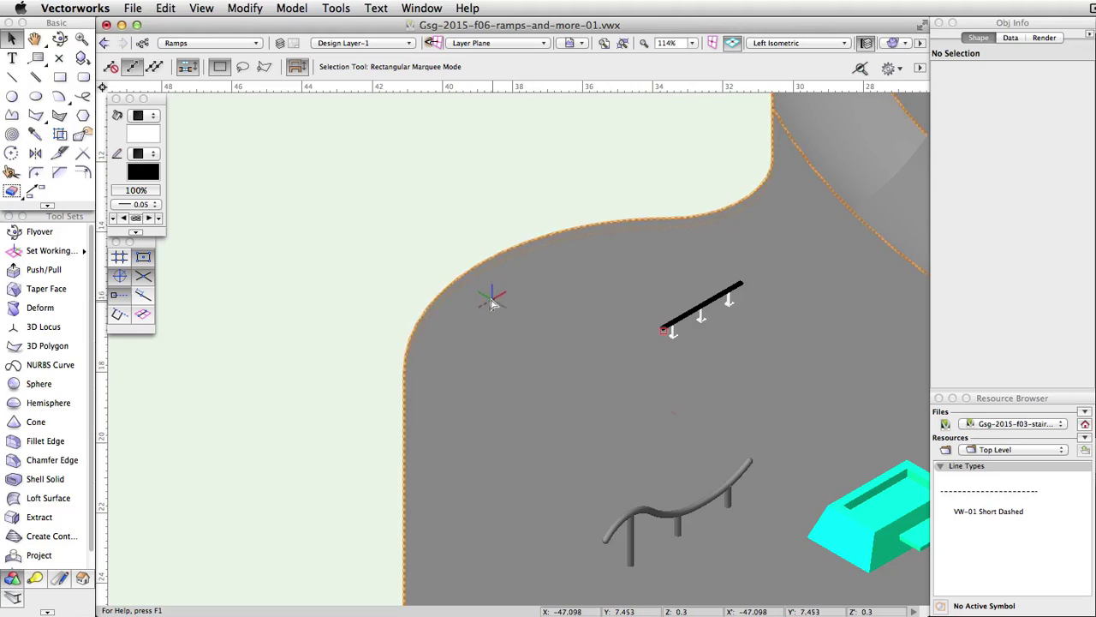
{"action": "scroll", "coordinate": [493, 304], "scroll_direction": "up", "scroll_amount": 1}
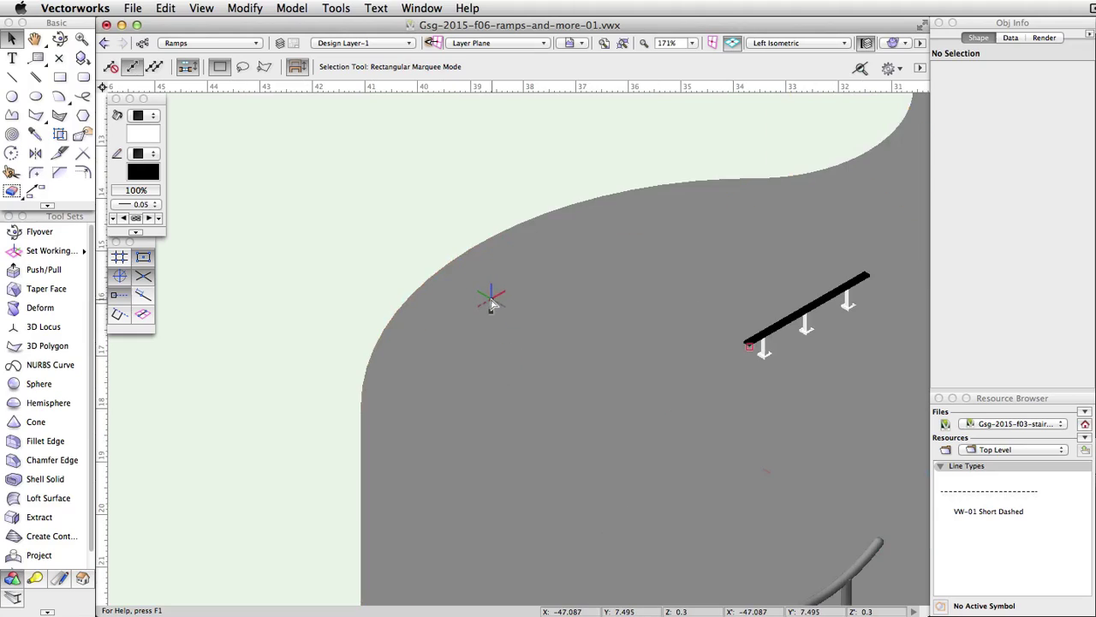
{"action": "left_click", "coordinate": [58, 96]}
{"action": "left_click", "coordinate": [131, 66]}
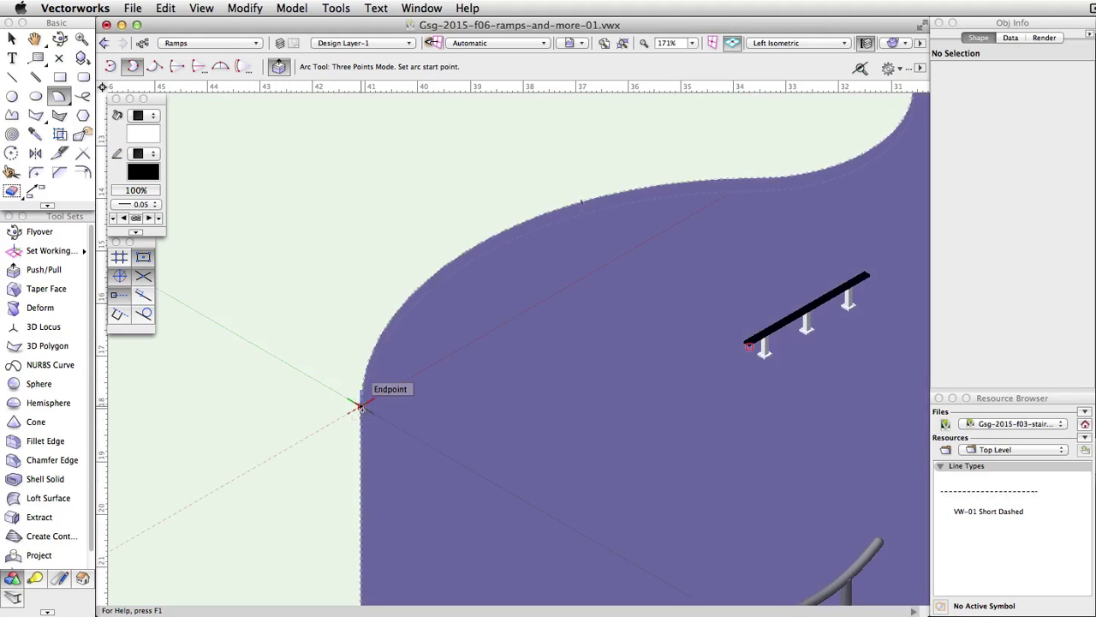
{"action": "left_click", "coordinate": [361, 407]}
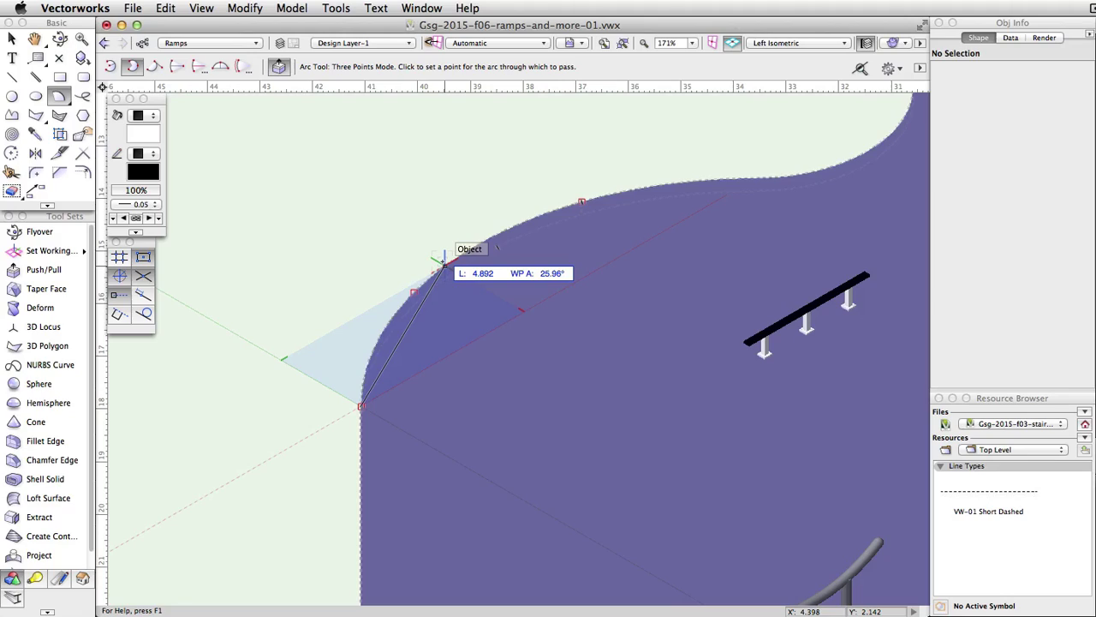
{"action": "left_click", "coordinate": [442, 266]}
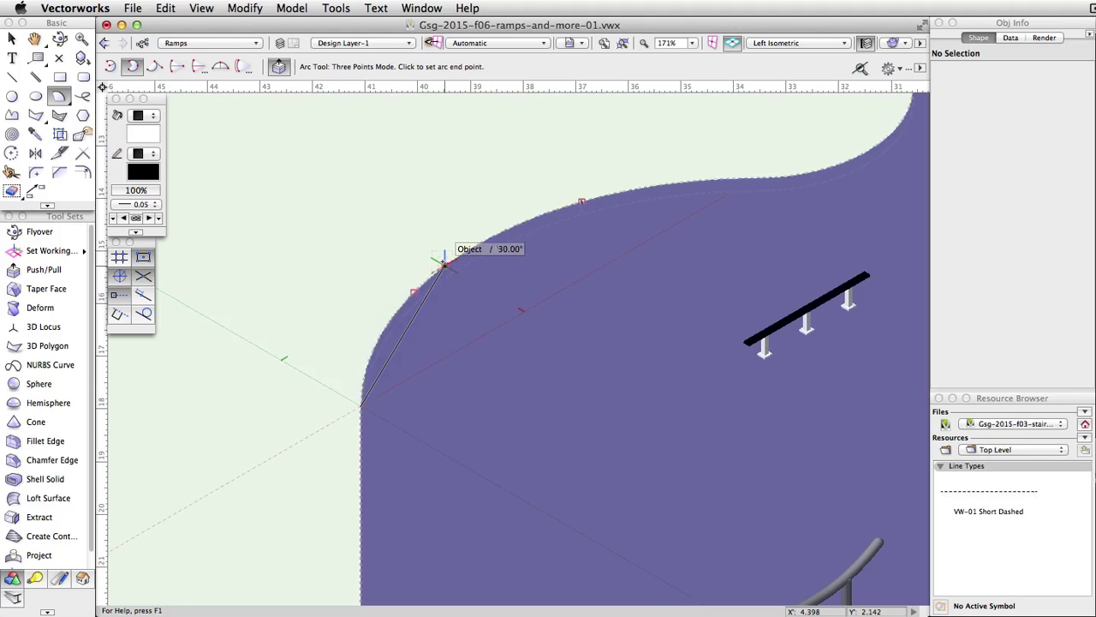
{"action": "left_click", "coordinate": [581, 200]}
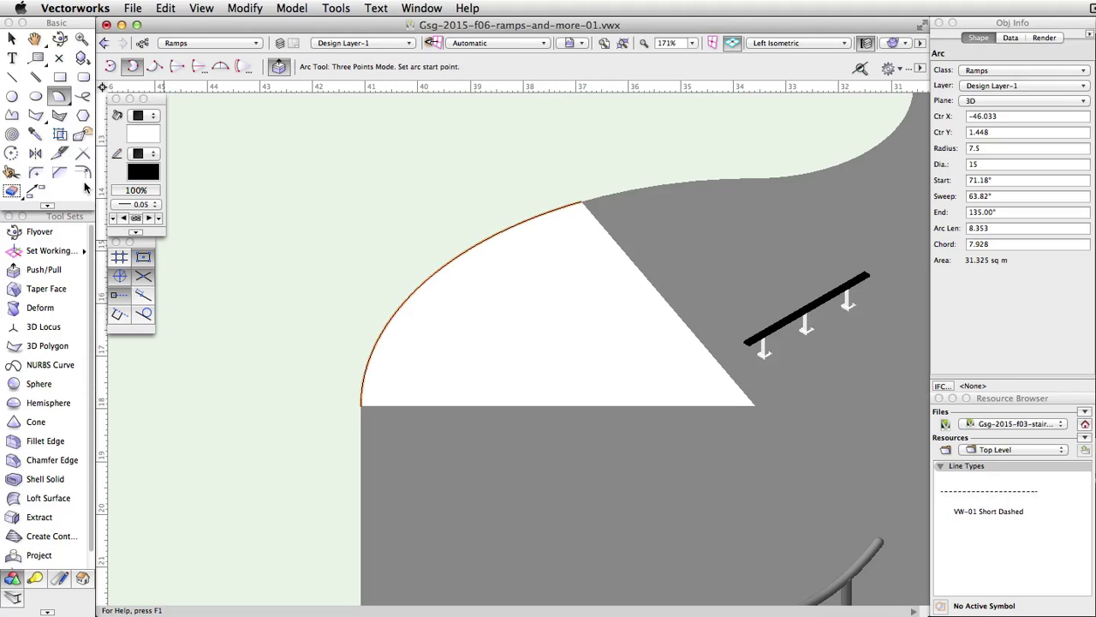
Step: Offset the original arc 0.6 towards the inside of the slab, with open curves closed into a band
{"action": "left_click", "coordinate": [83, 173]}
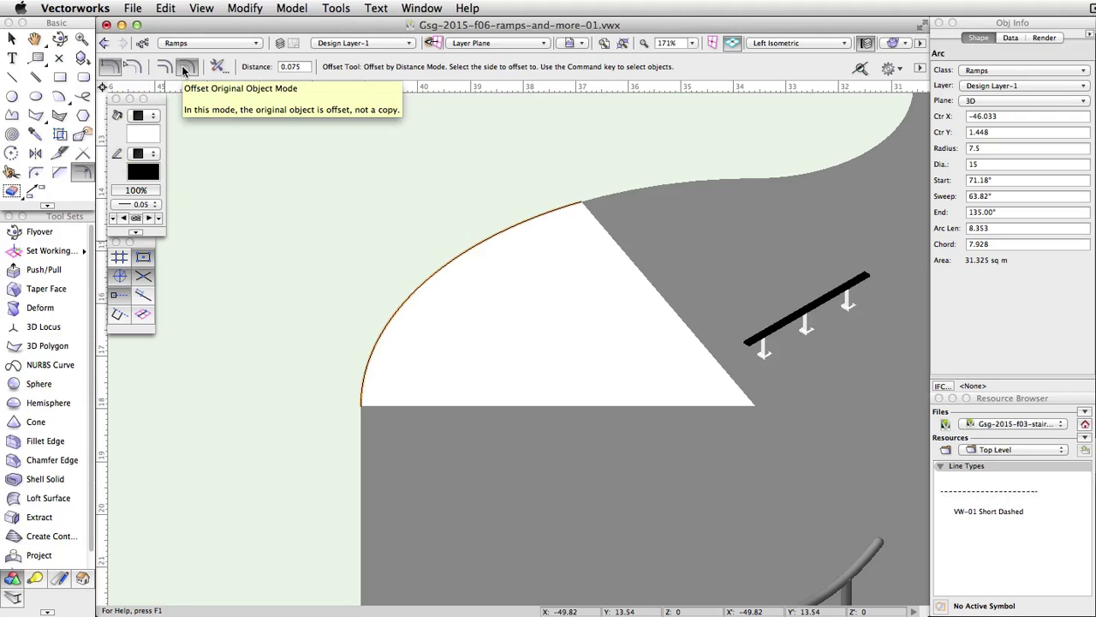
{"action": "left_click", "coordinate": [217, 67]}
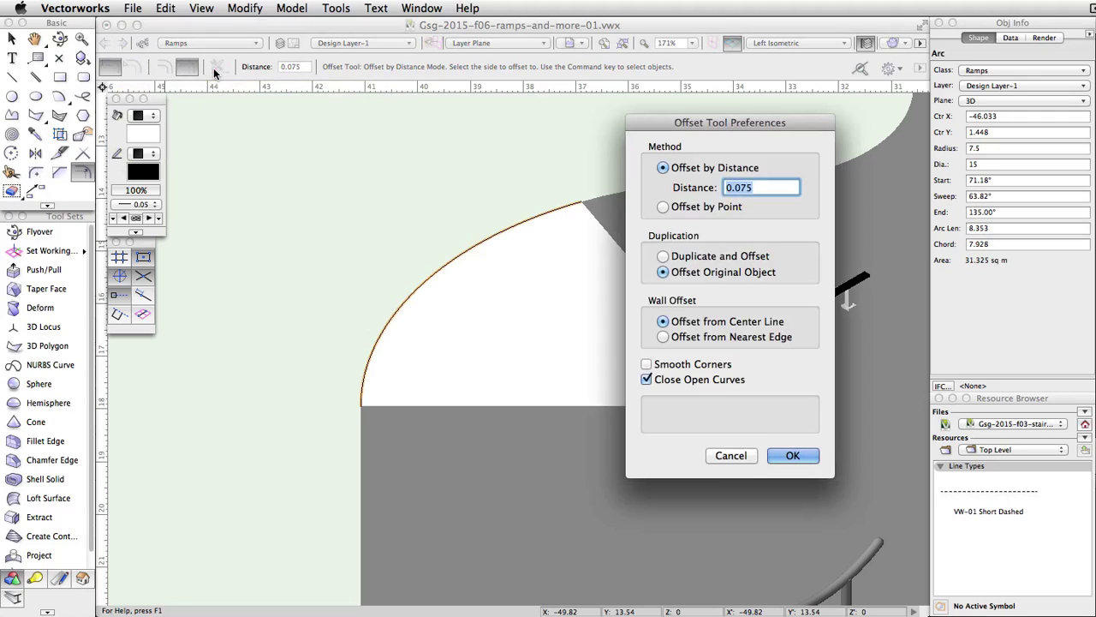
{"action": "left_click_drag", "start_coordinate": [693, 123], "coordinate": [481, 73]}
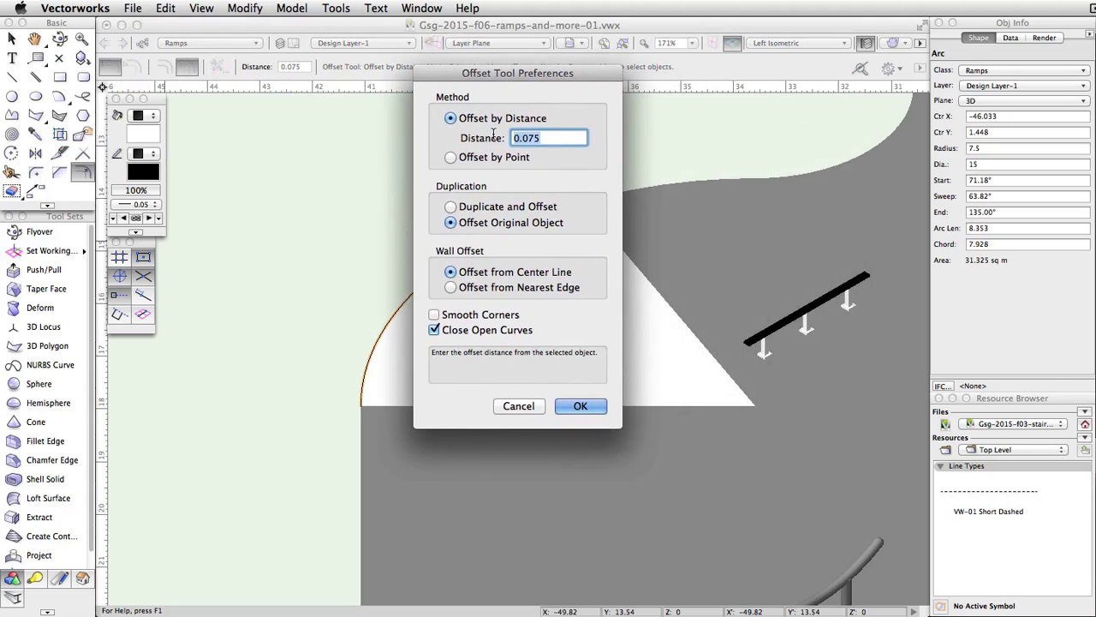
{"action": "type", "text": "0.6"}
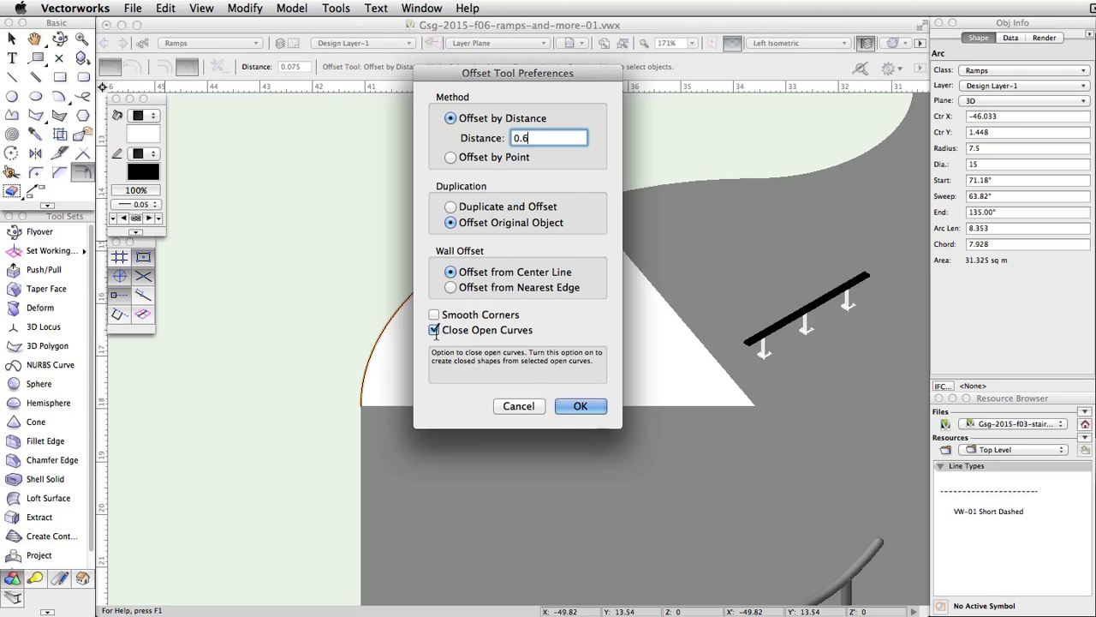
{"action": "left_click", "coordinate": [581, 406]}
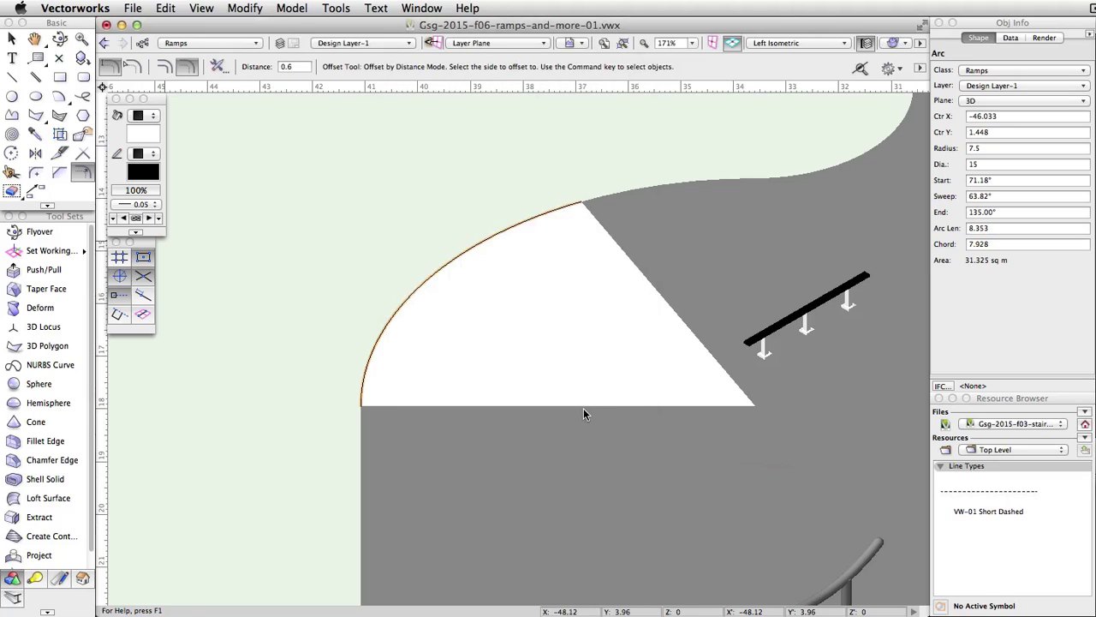
{"action": "left_click", "coordinate": [473, 293]}
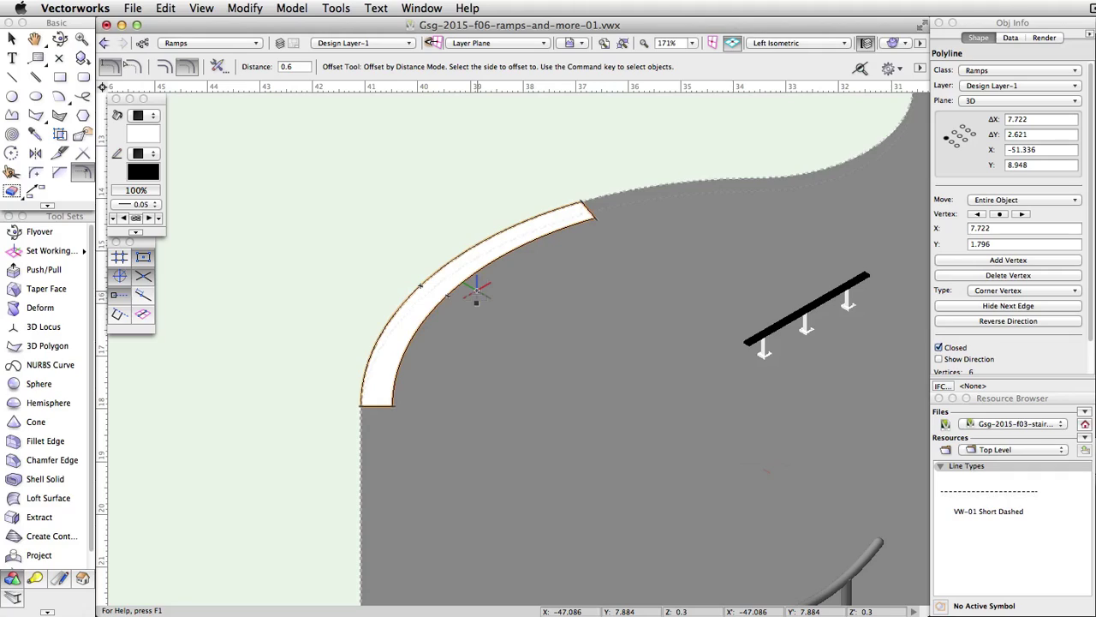
Step: Extrude the curved band upward by 0.6 with Push/Pull
{"action": "left_click", "coordinate": [41, 269]}
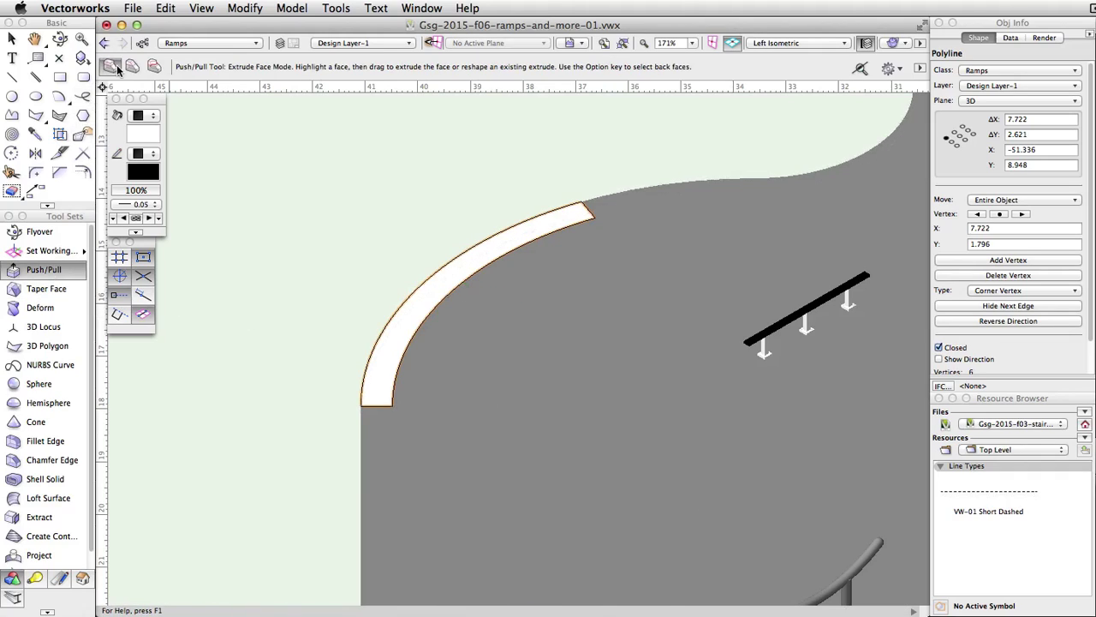
{"action": "left_click", "coordinate": [388, 338]}
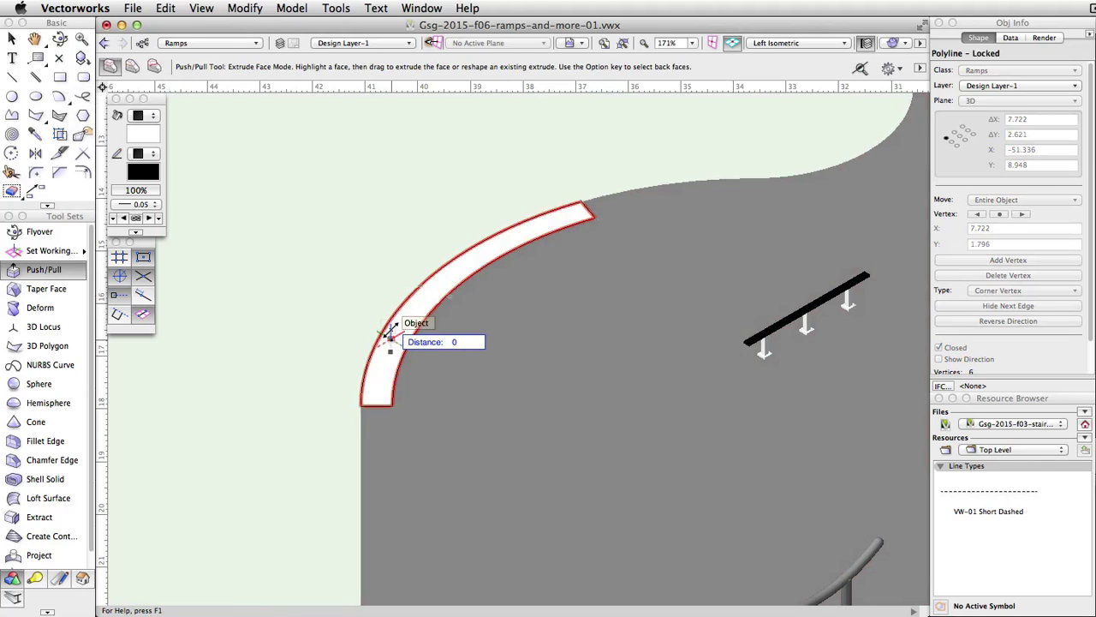
{"action": "key", "text": "Tab"}
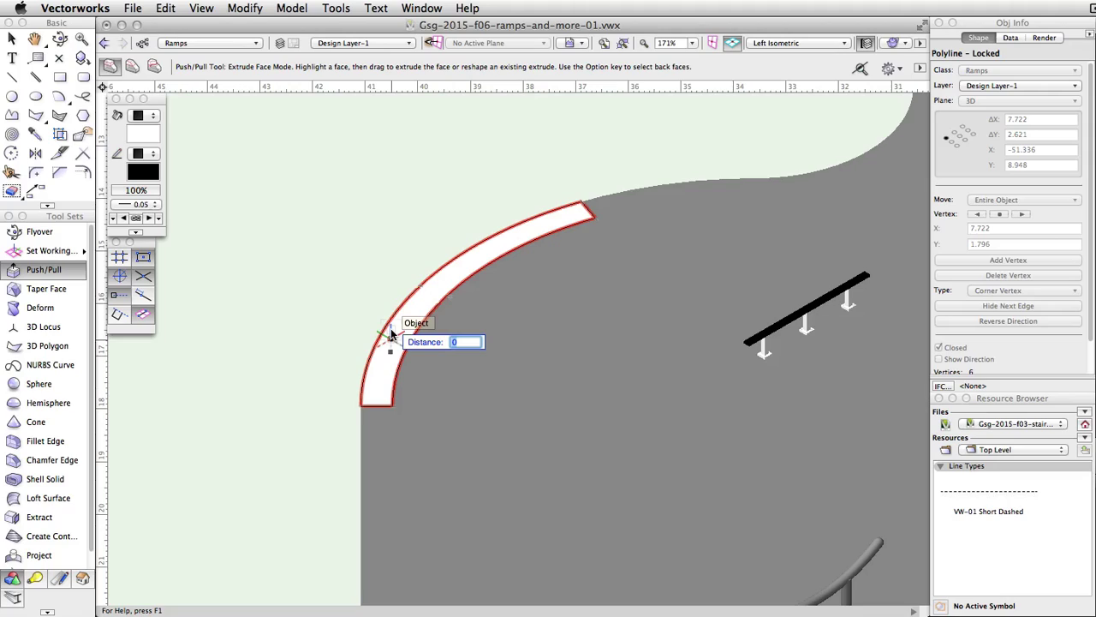
{"action": "type", "text": "0.6"}
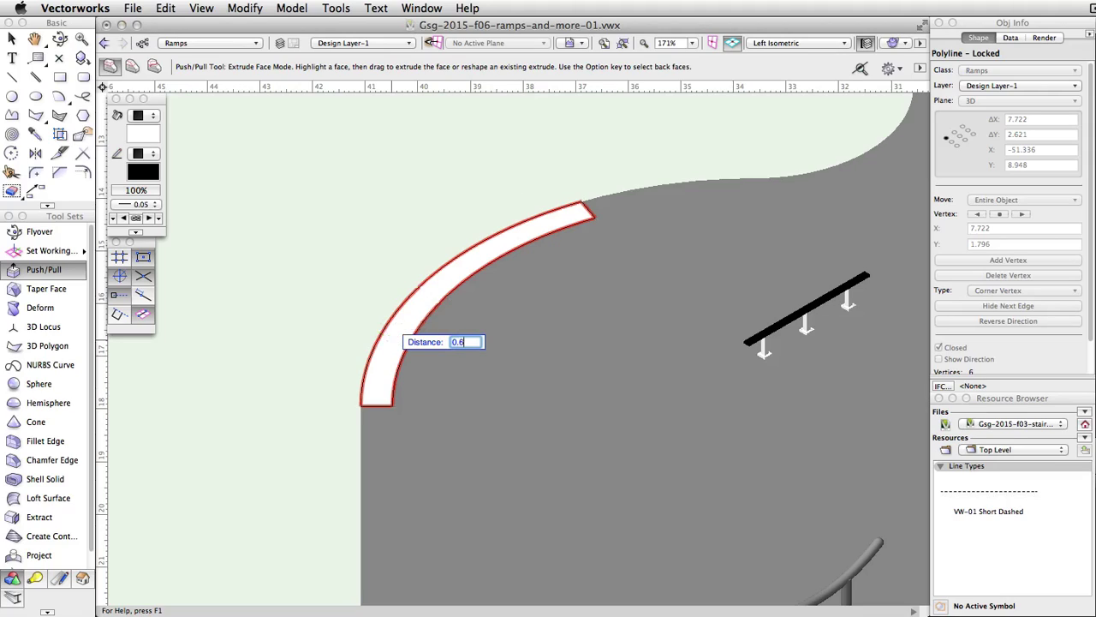
{"action": "key", "text": "Return"}
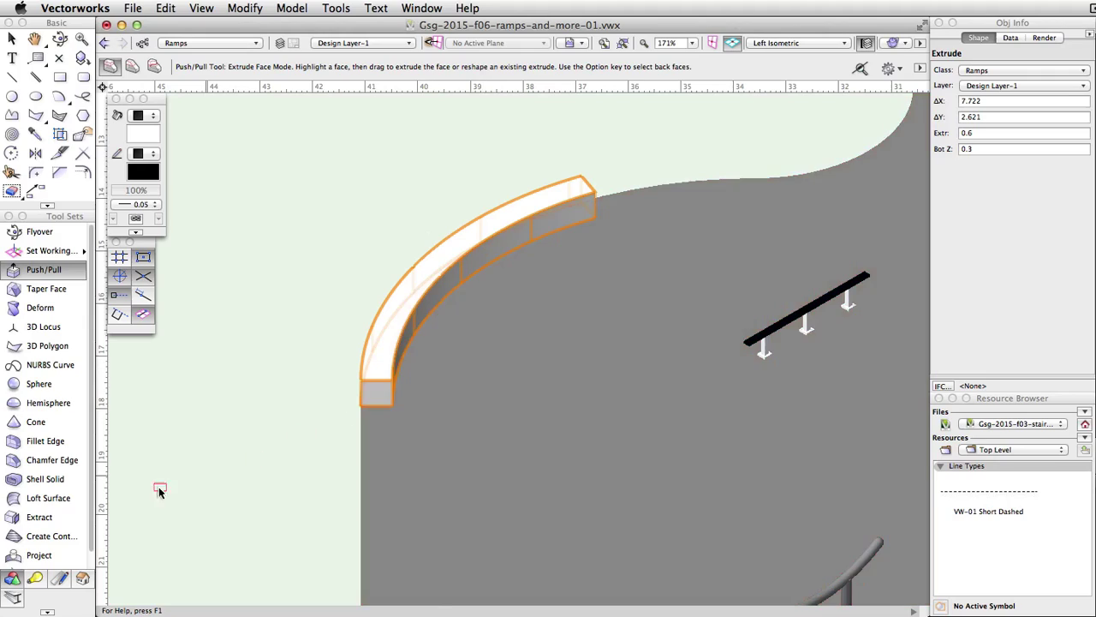
Step: Extract the outer top edge of the curved block as a curve, with Create Planar Objects enabled
{"action": "left_click", "coordinate": [24, 523]}
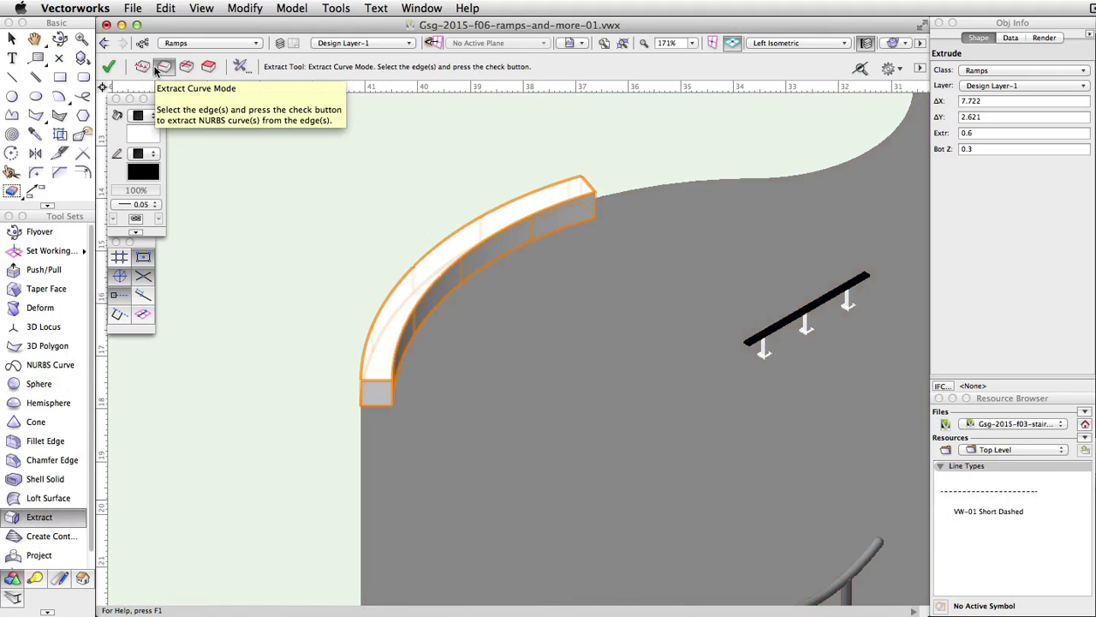
{"action": "left_click", "coordinate": [240, 66]}
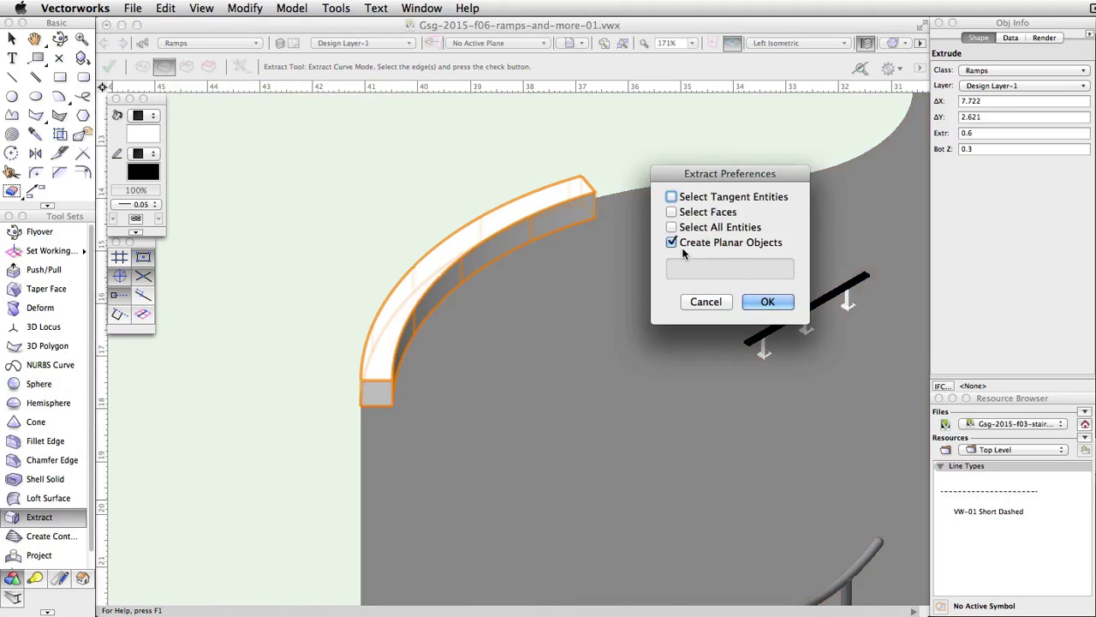
{"action": "mouse_move", "coordinate": [682, 248]}
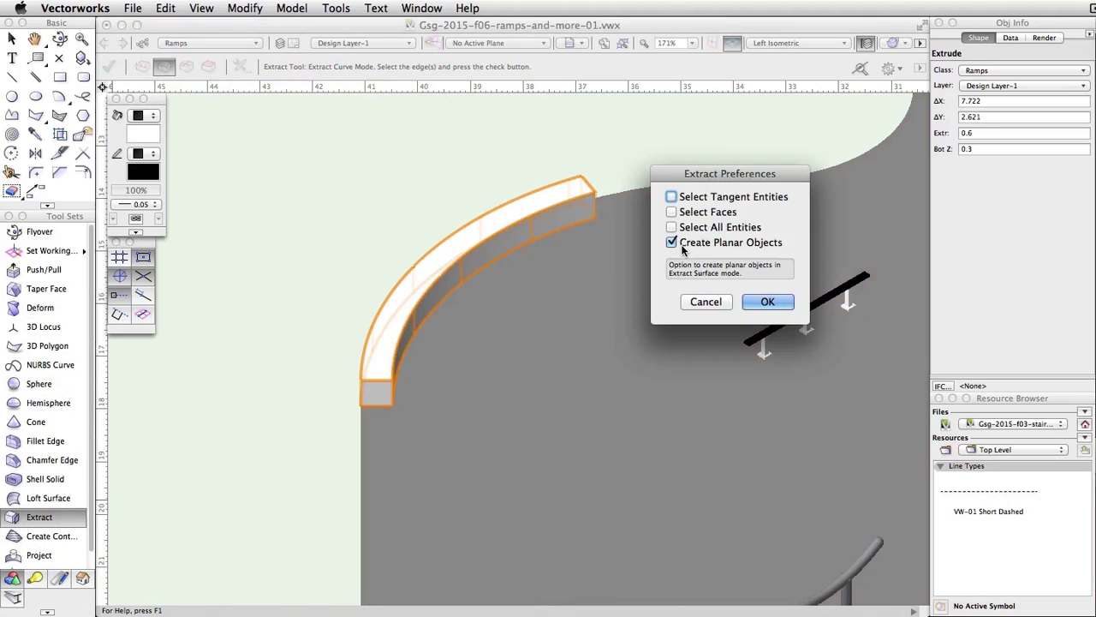
{"action": "left_click", "coordinate": [768, 301]}
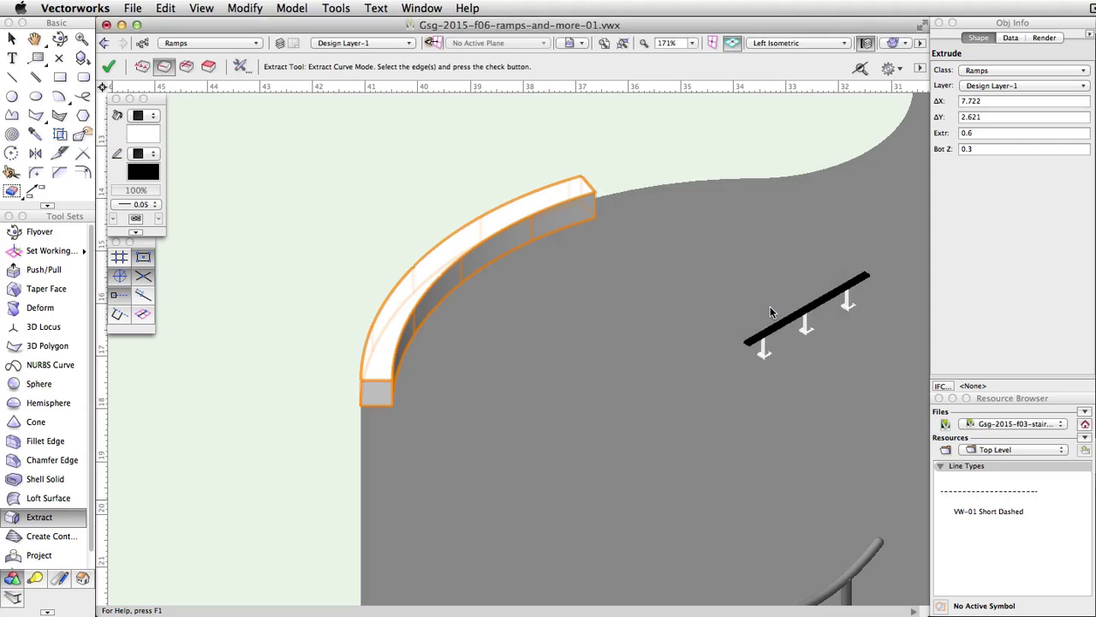
{"action": "left_click", "coordinate": [388, 307]}
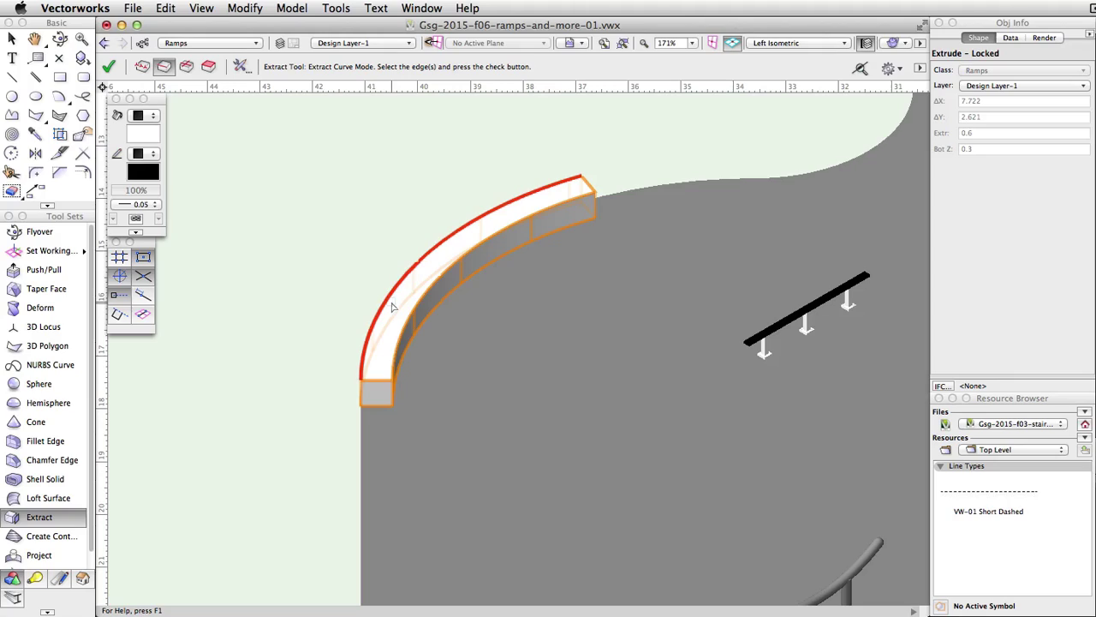
{"action": "left_click", "coordinate": [110, 67]}
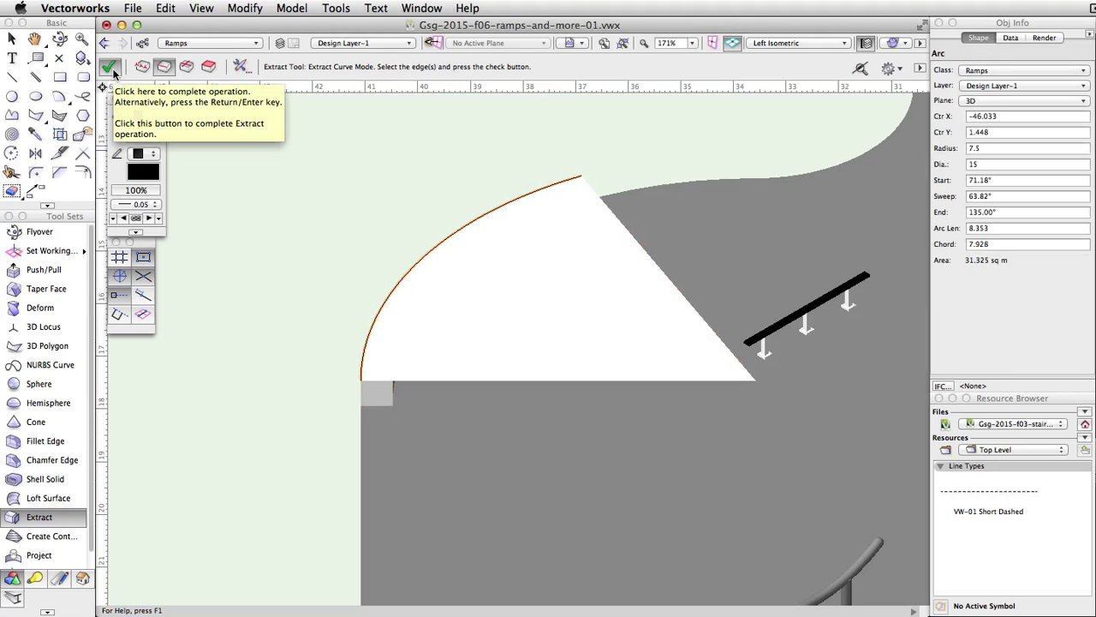
Step: Offset the extracted arc 0.75 inward to form a wider closed band on top of the block
{"action": "left_click", "coordinate": [84, 172]}
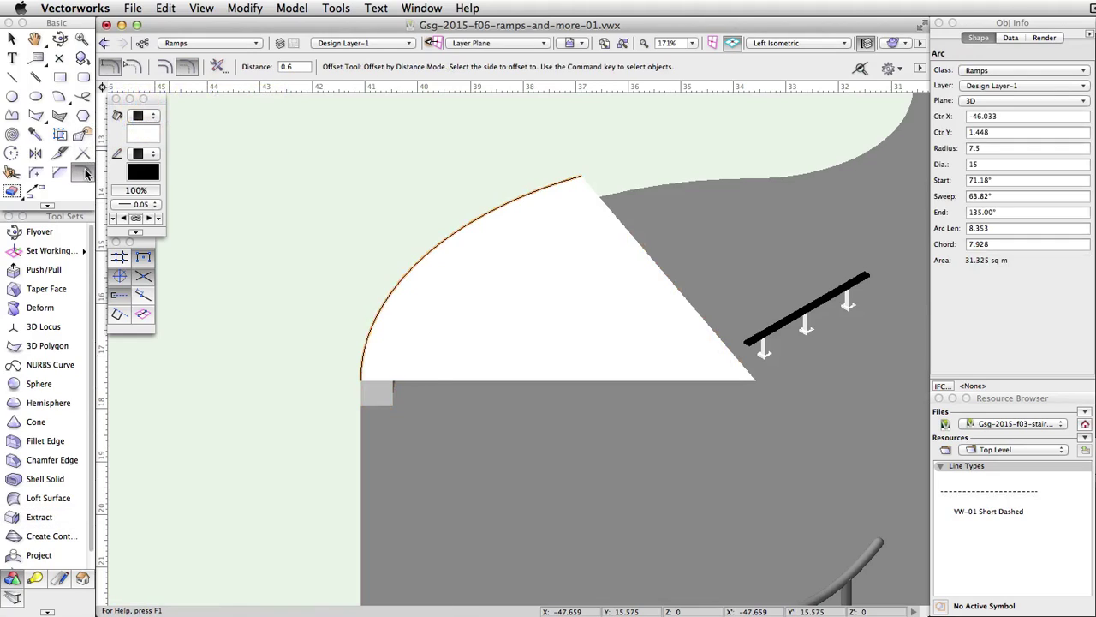
{"action": "double_click", "coordinate": [287, 67]}
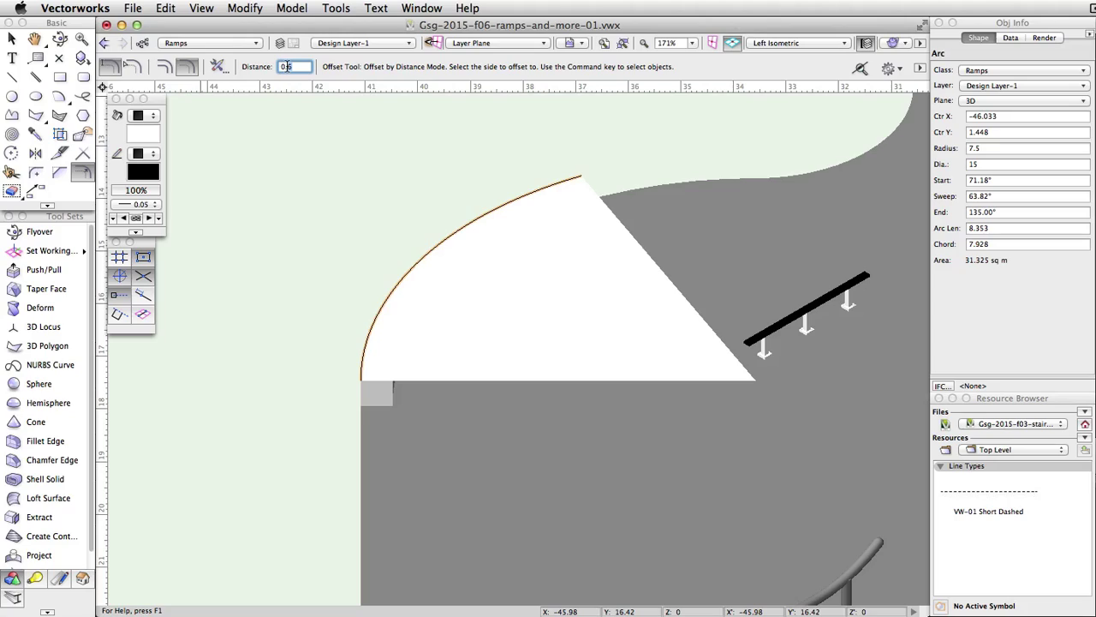
{"action": "type", "text": "0.75"}
{"action": "key", "text": "Return"}
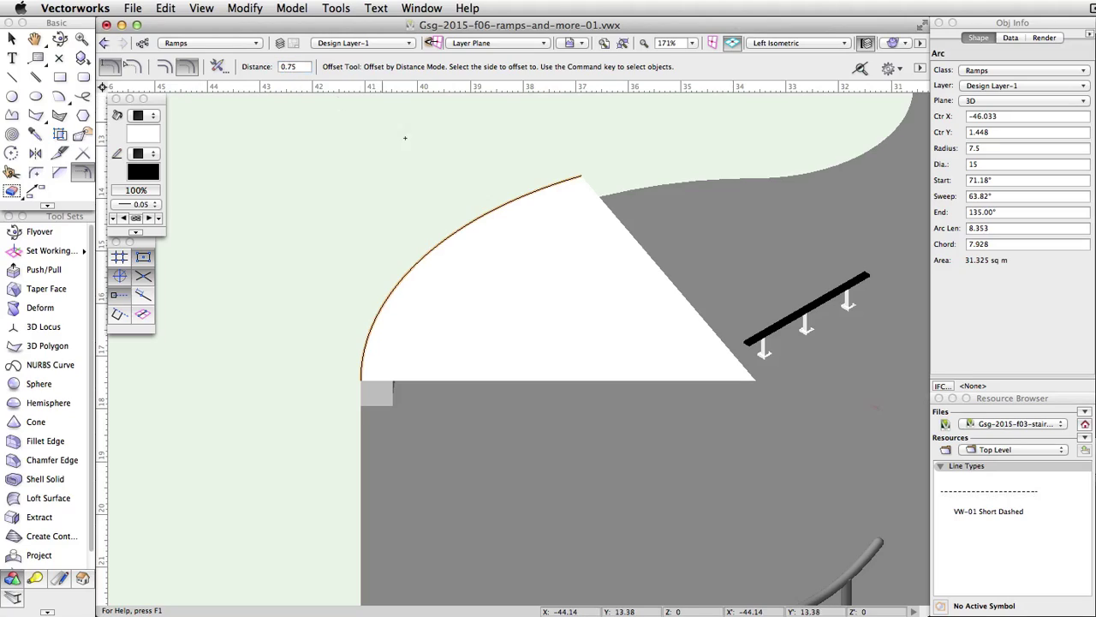
{"action": "left_click", "coordinate": [514, 270]}
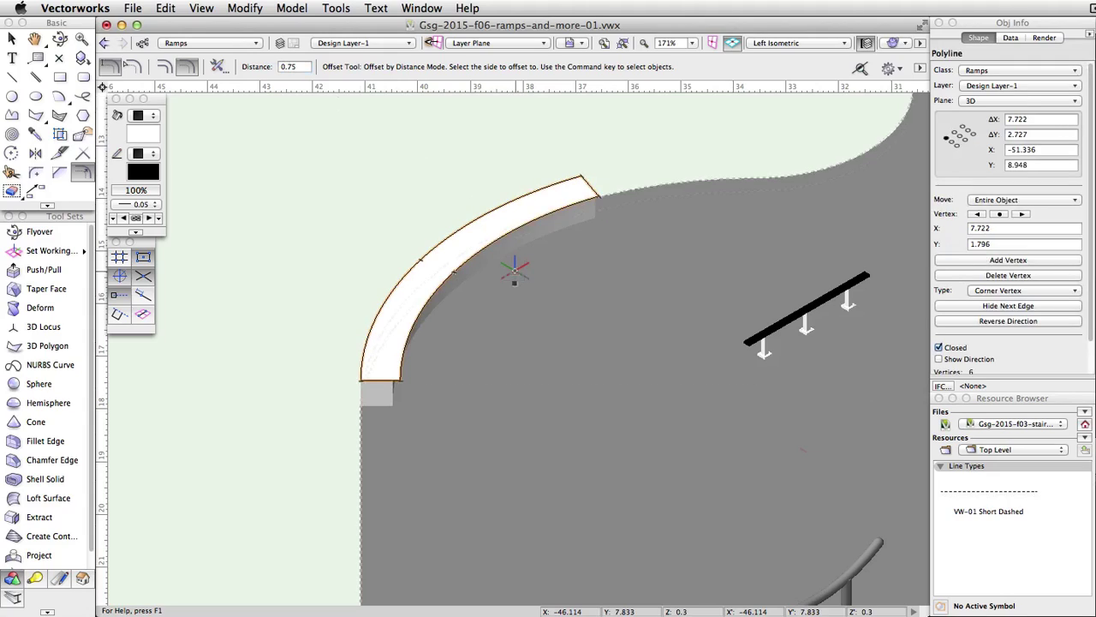
Step: Extrude the wider band upward by 0.3 with Push/Pull to form the ledge's cap
{"action": "left_click", "coordinate": [43, 269]}
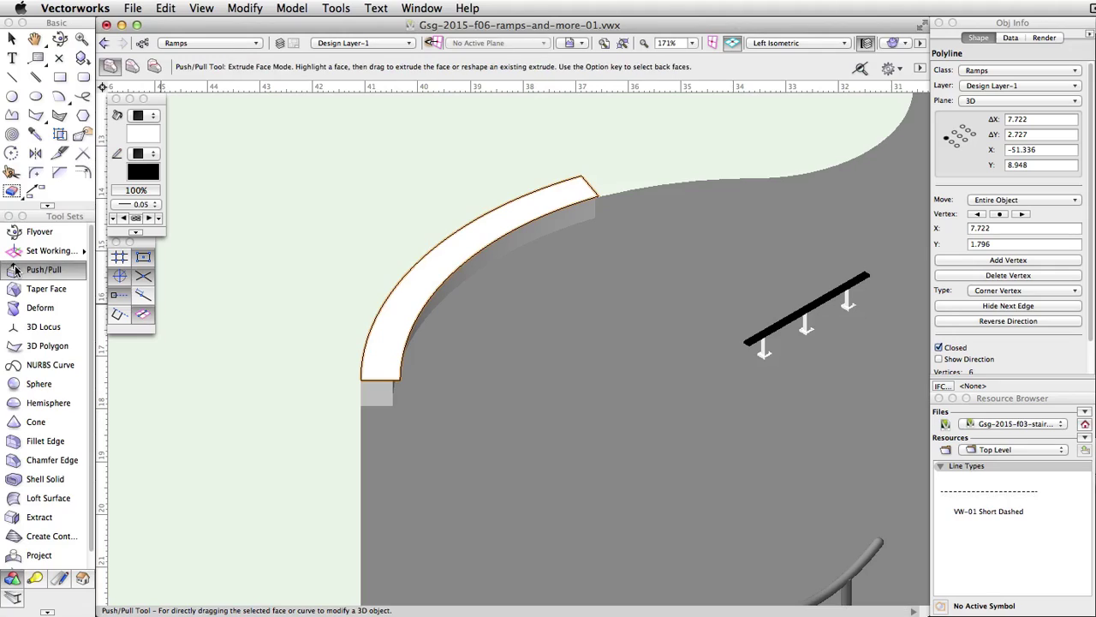
{"action": "left_click", "coordinate": [412, 274]}
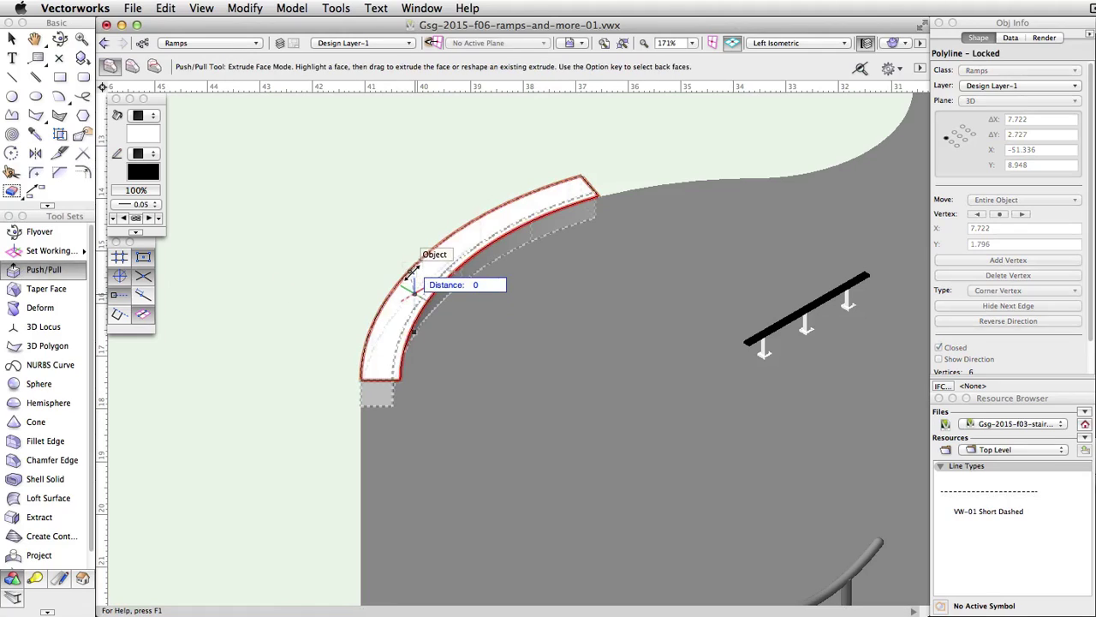
{"action": "key", "text": "Tab"}
{"action": "type", "text": "0.3"}
{"action": "key", "text": "Return"}
{"action": "key", "text": "x"}
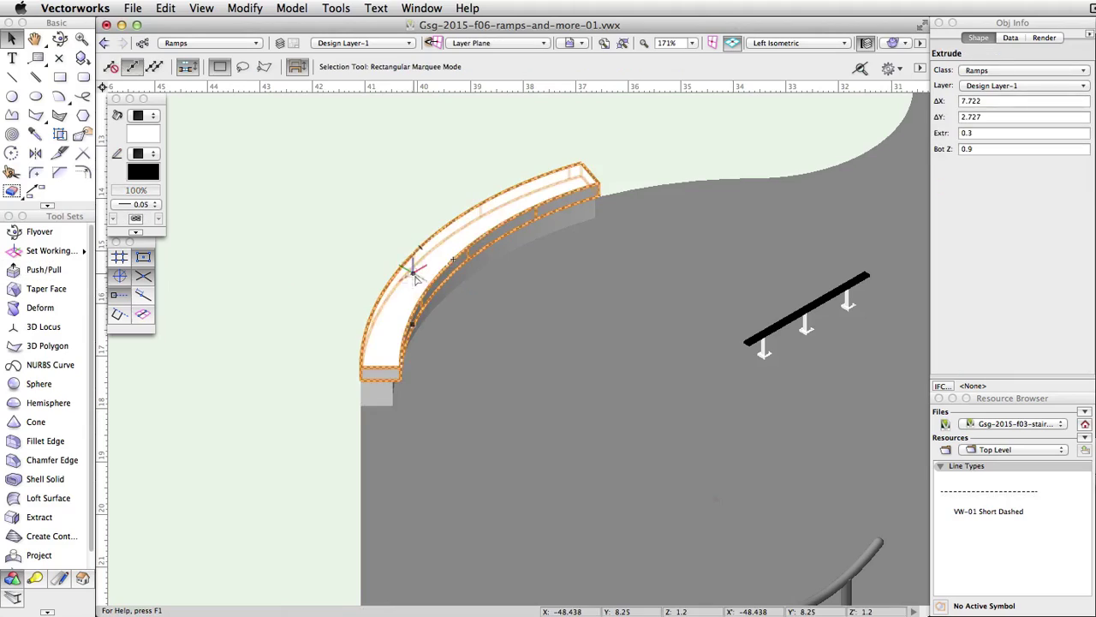
Step: Fill the lower curved block with turquoise green and the cap above it with gray from the active document's colors
{"action": "left_click", "coordinate": [378, 389]}
{"action": "left_click", "coordinate": [150, 131]}
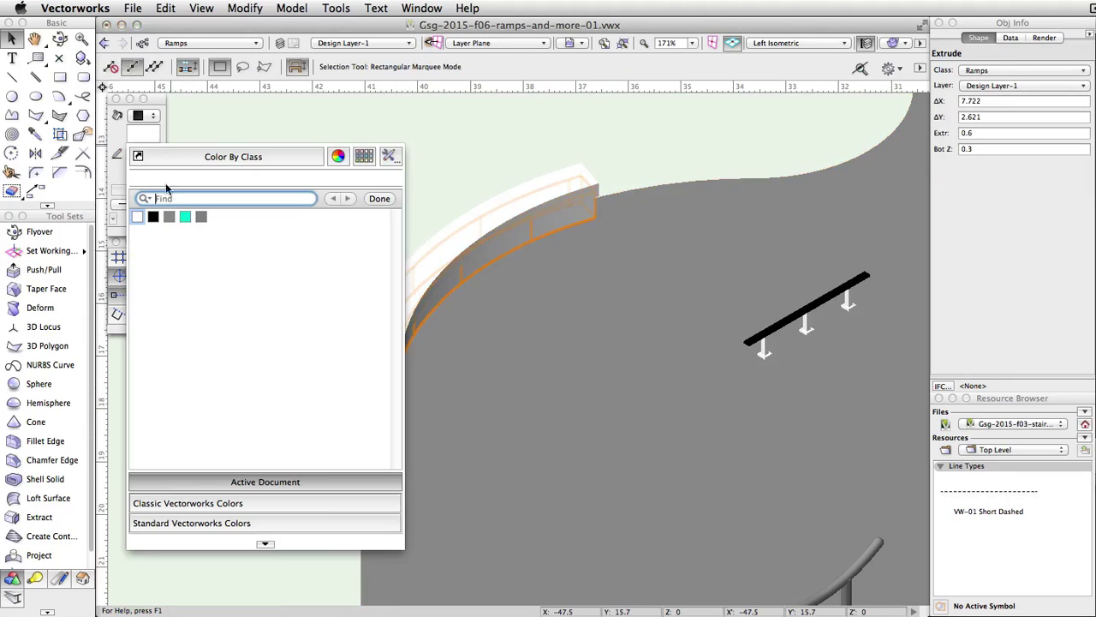
{"action": "left_click", "coordinate": [184, 221]}
{"action": "left_click", "coordinate": [394, 321]}
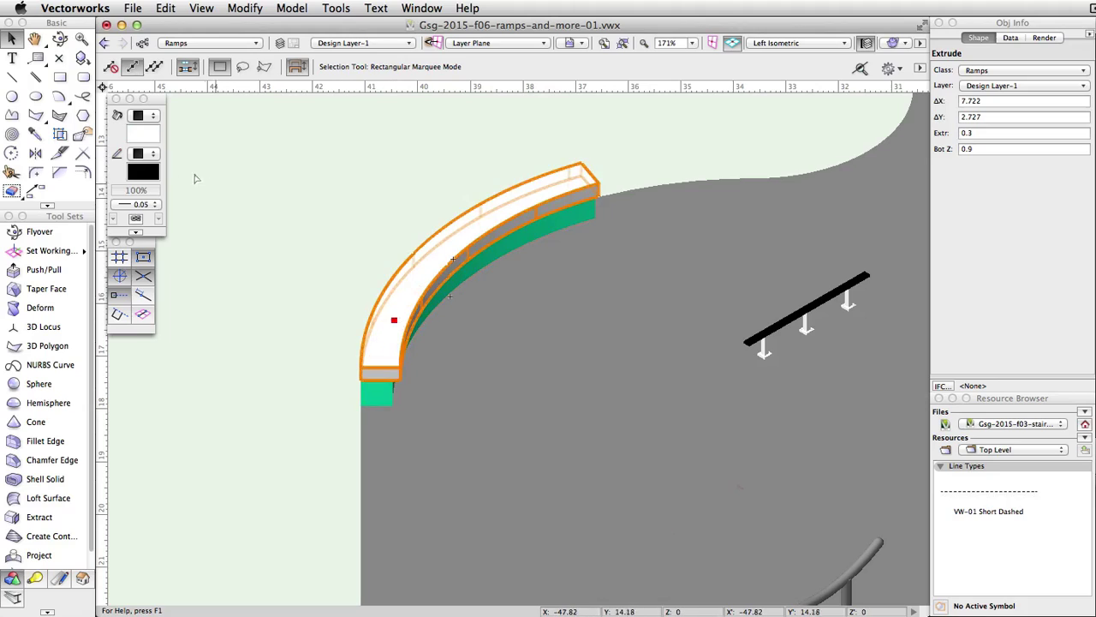
{"action": "left_click", "coordinate": [151, 135]}
{"action": "left_click", "coordinate": [206, 220]}
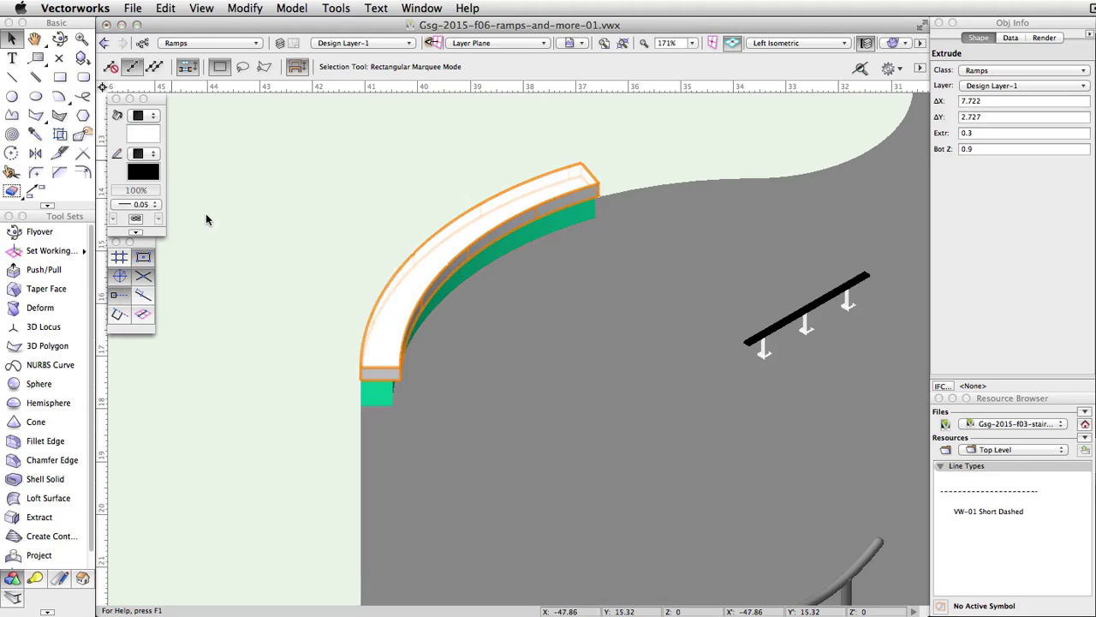
Step: Group the lower curved block together with its cap
{"action": "left_click", "coordinate": [367, 392], "text": "shift"}
{"action": "left_click", "coordinate": [245, 8]}
{"action": "left_click", "coordinate": [291, 374]}
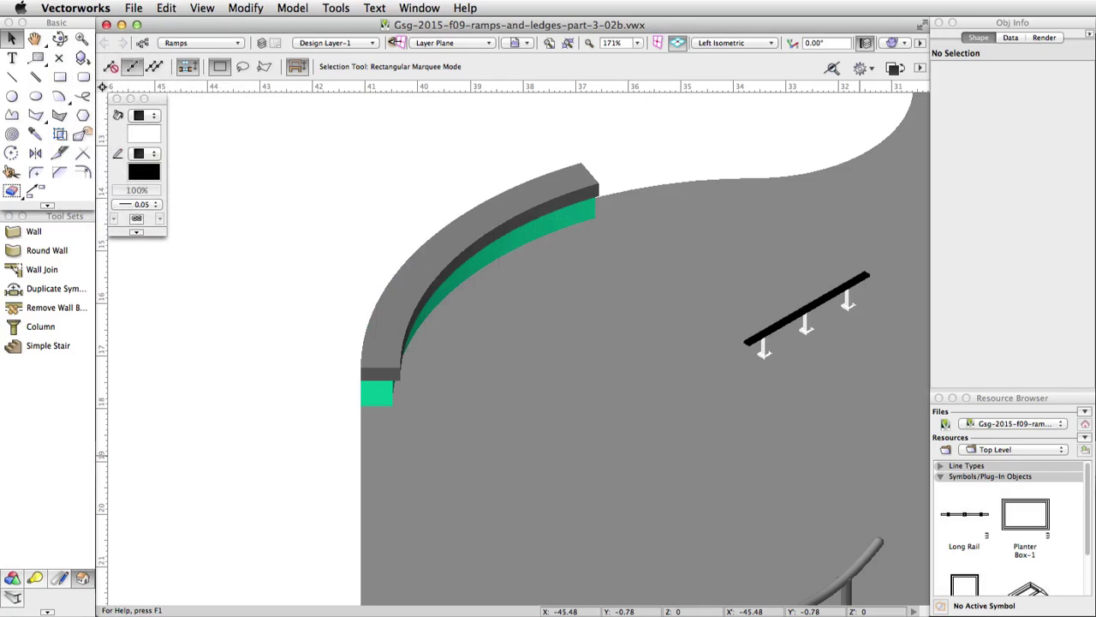
Step: In Right Isometric view, draw a line about 9.36 long across the slab's empty rounded corner, starting at the arc's lower endpoint, on the Automatic plane
{"action": "left_click", "coordinate": [708, 45]}
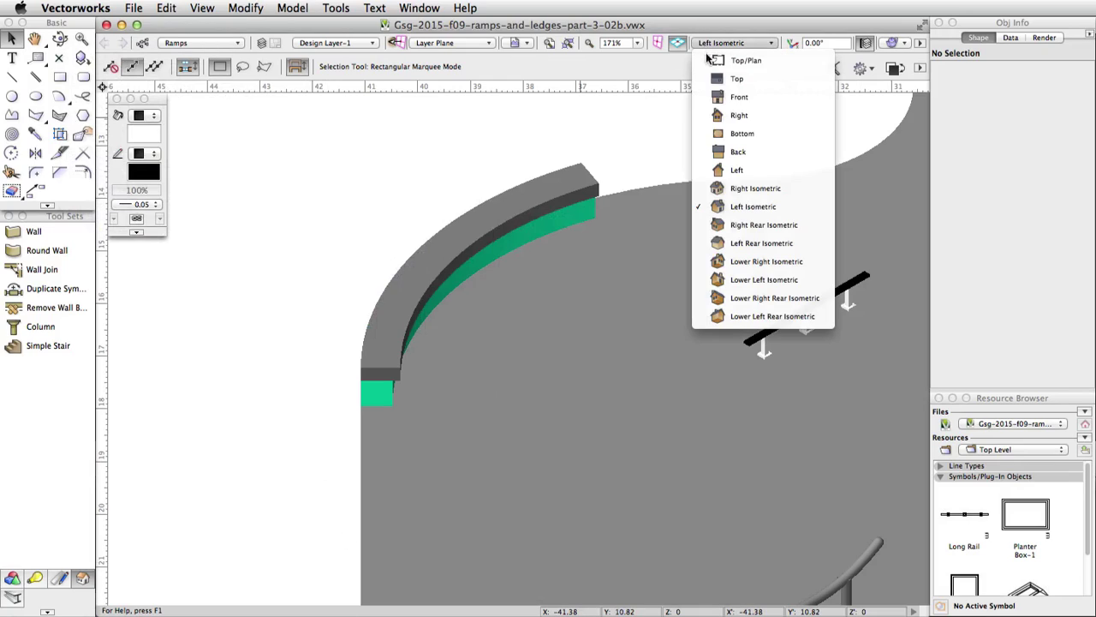
{"action": "left_click", "coordinate": [770, 187]}
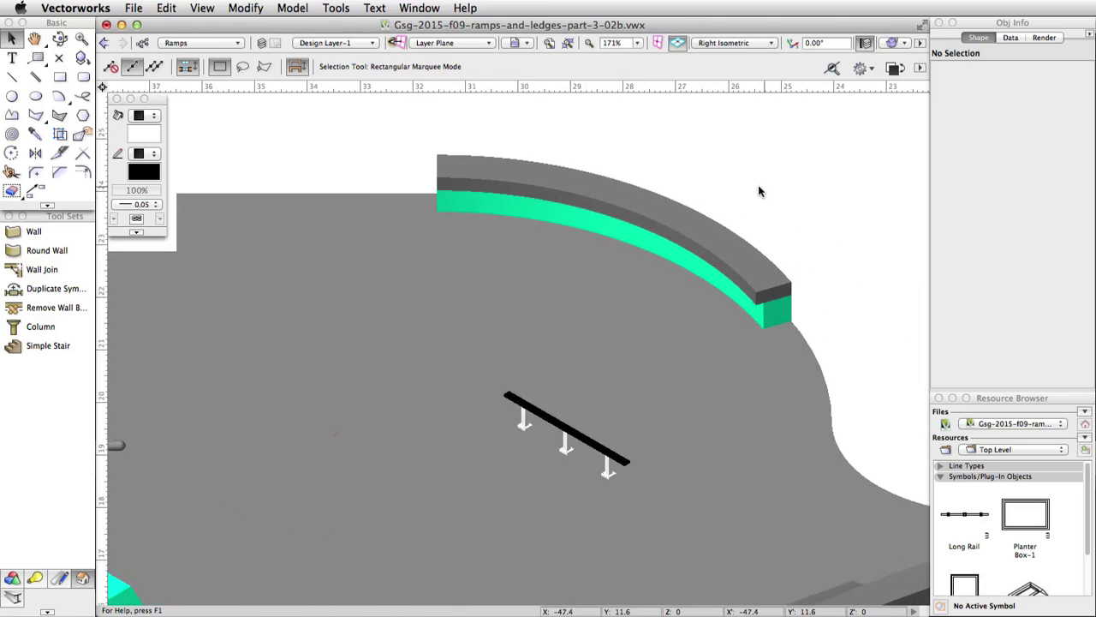
{"action": "scroll", "coordinate": [162, 287], "scroll_direction": "up", "scroll_amount": 5}
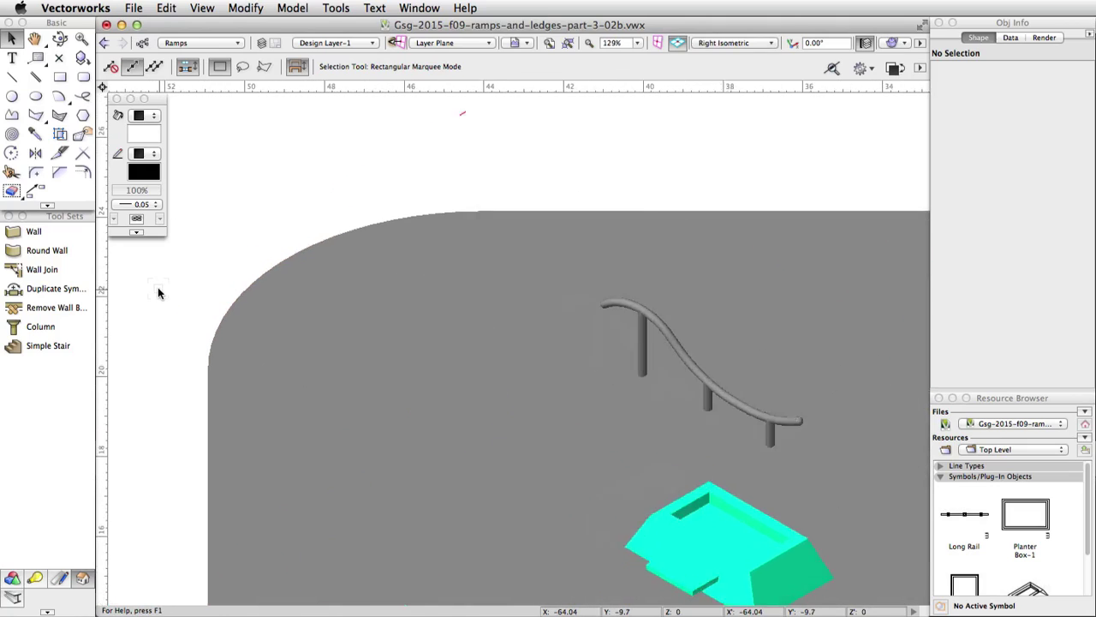
{"action": "middle_click_drag", "start_coordinate": [218, 216], "coordinate": [314, 252]}
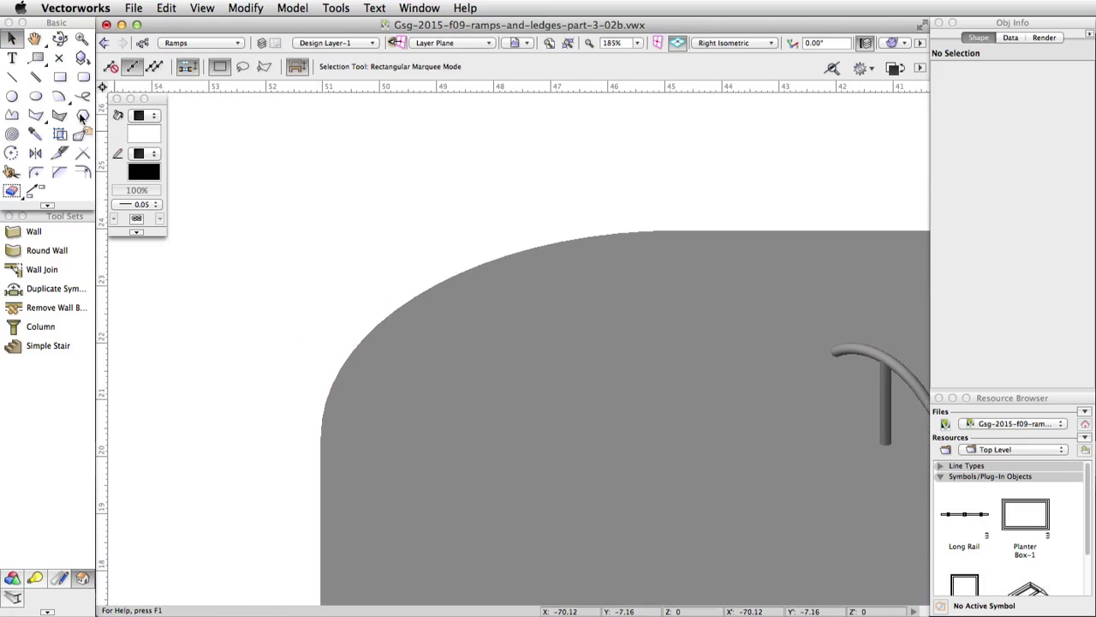
{"action": "left_click", "coordinate": [13, 78]}
{"action": "left_click", "coordinate": [439, 43]}
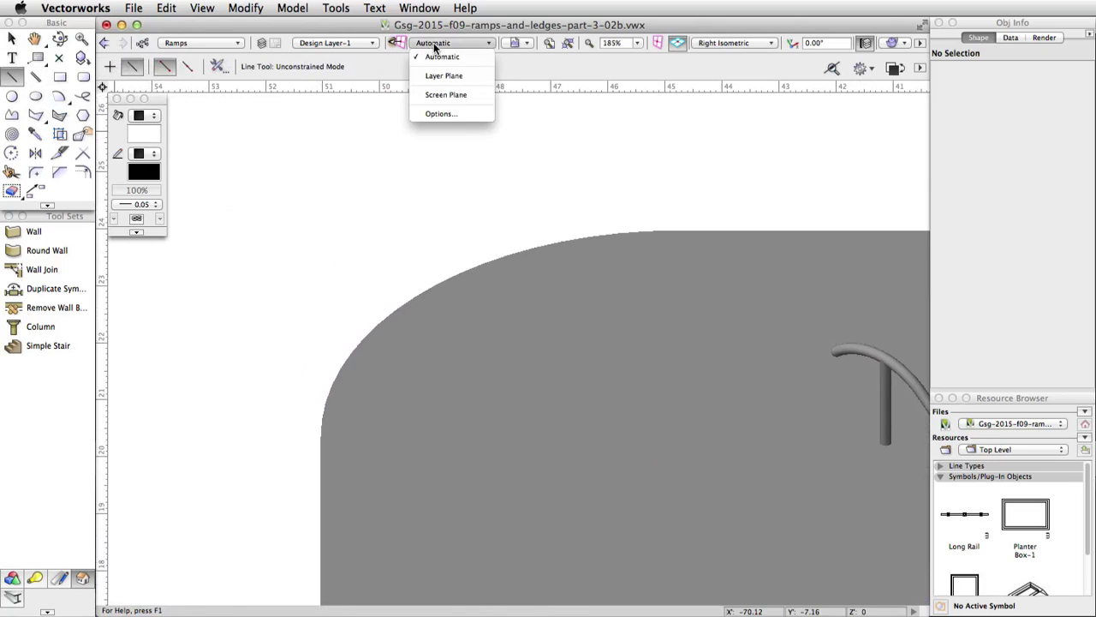
{"action": "left_click", "coordinate": [438, 60]}
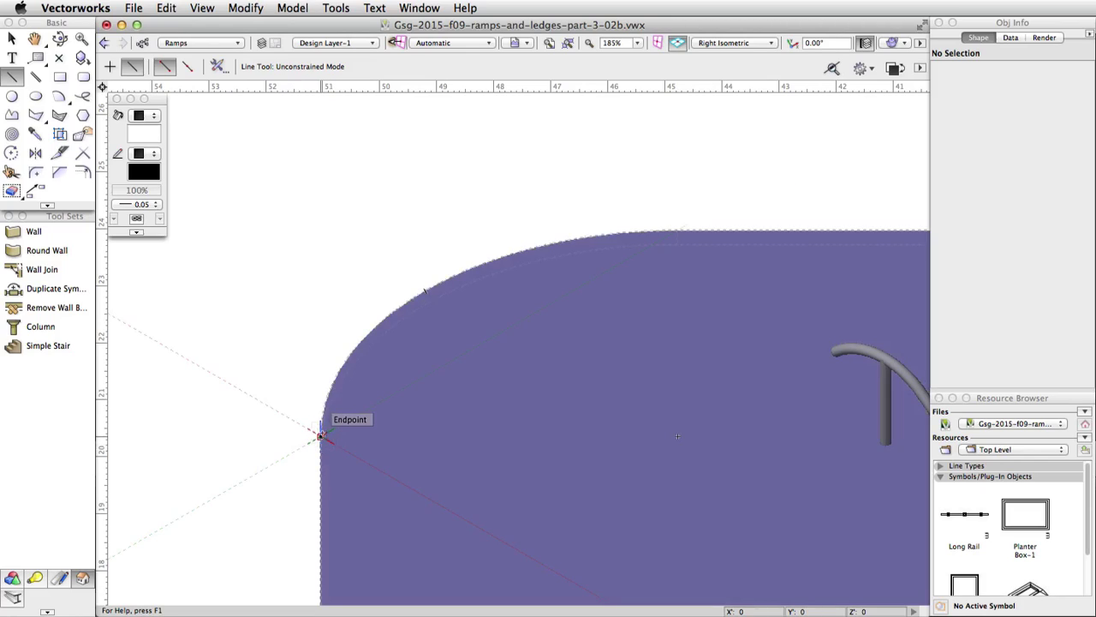
{"action": "left_click", "coordinate": [320, 436]}
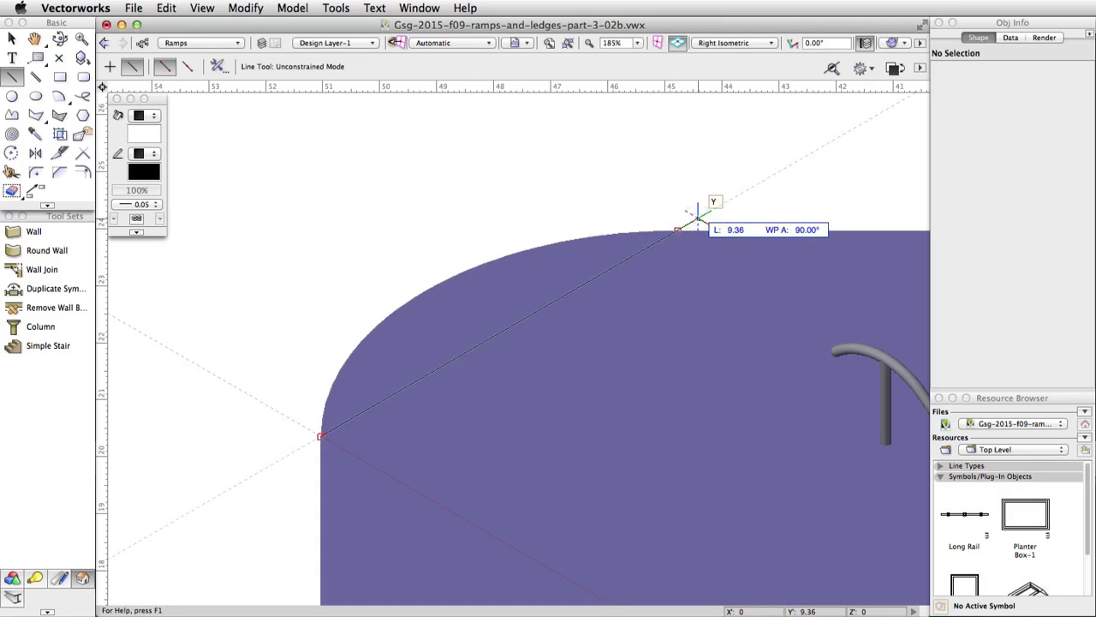
{"action": "left_click", "coordinate": [698, 220]}
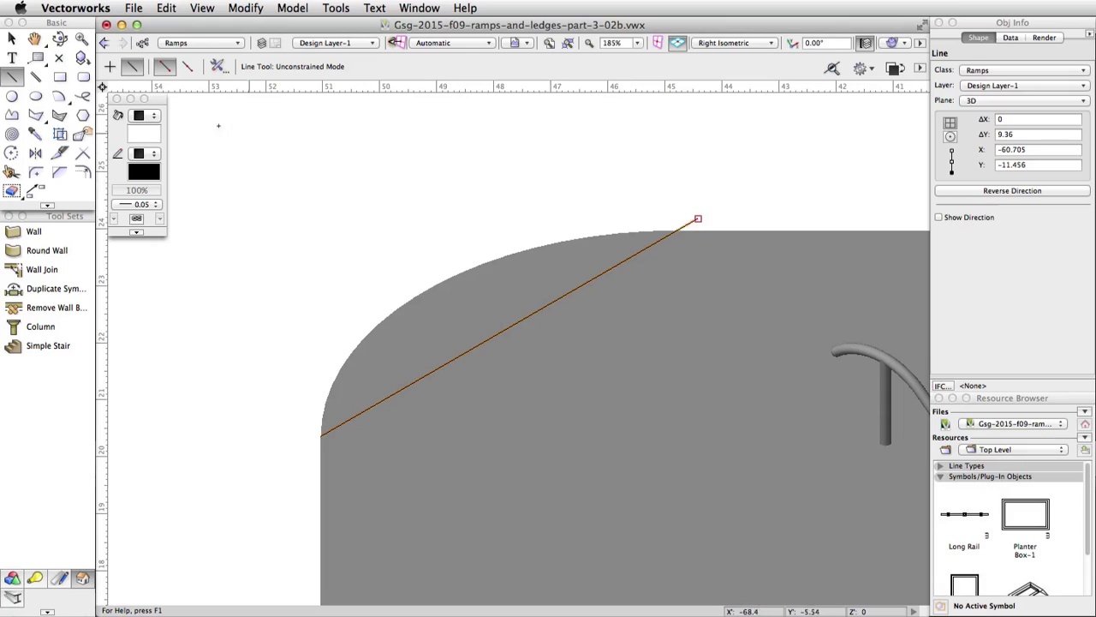
Step: Create a closed shape from the area between the corner arc and the line with the 2D Polygon tool's Inner Boundary mode, and delete the line
{"action": "left_click", "coordinate": [38, 114]}
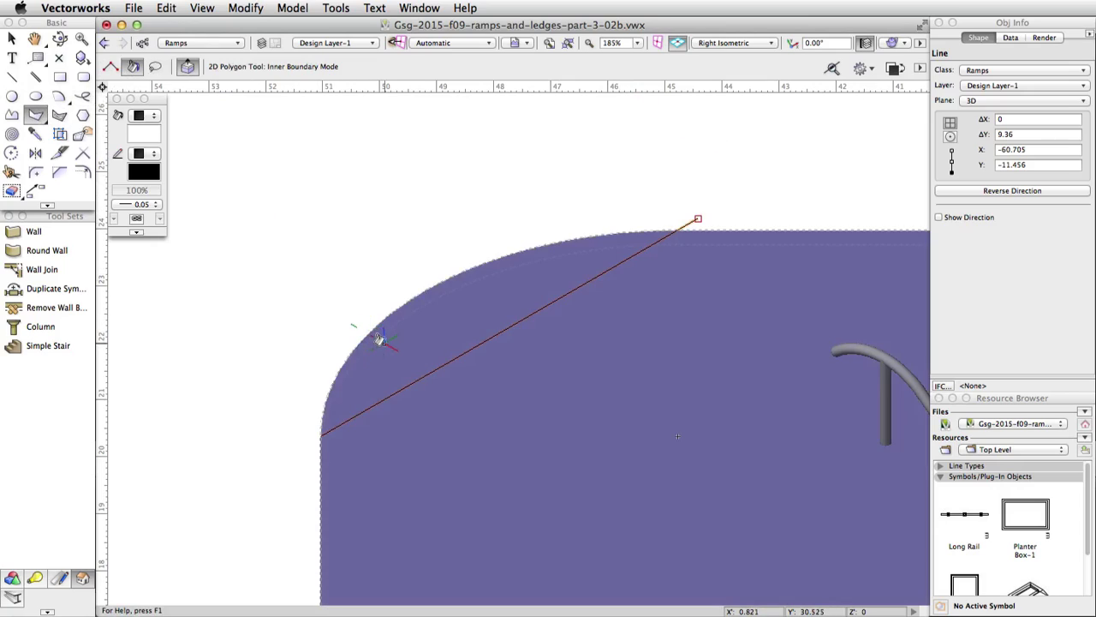
{"action": "left_click", "coordinate": [385, 347]}
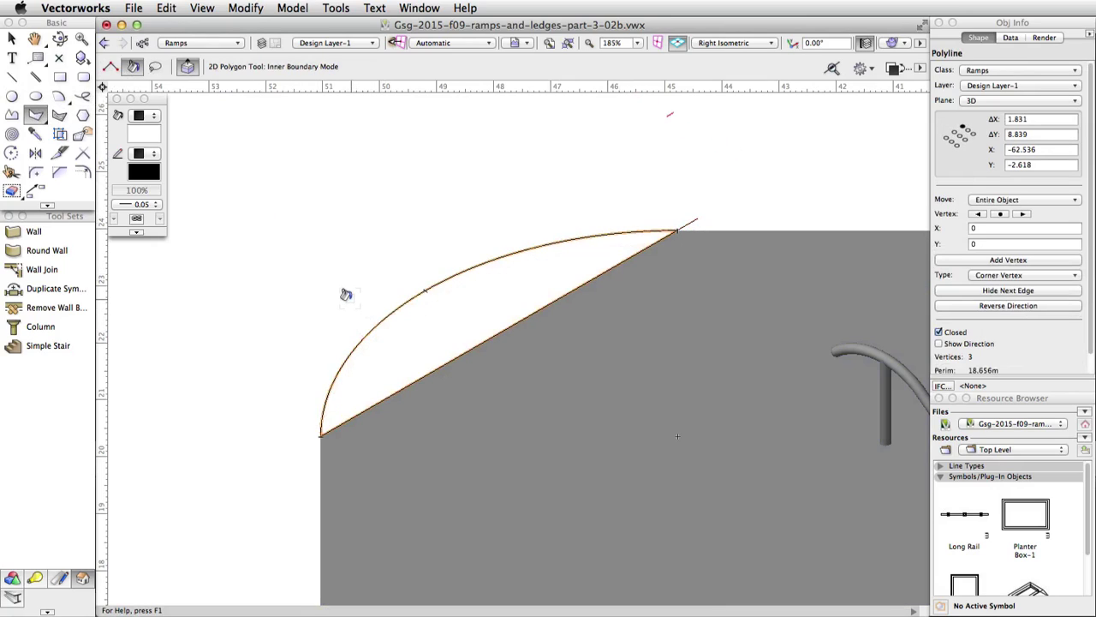
{"action": "key", "text": "x"}
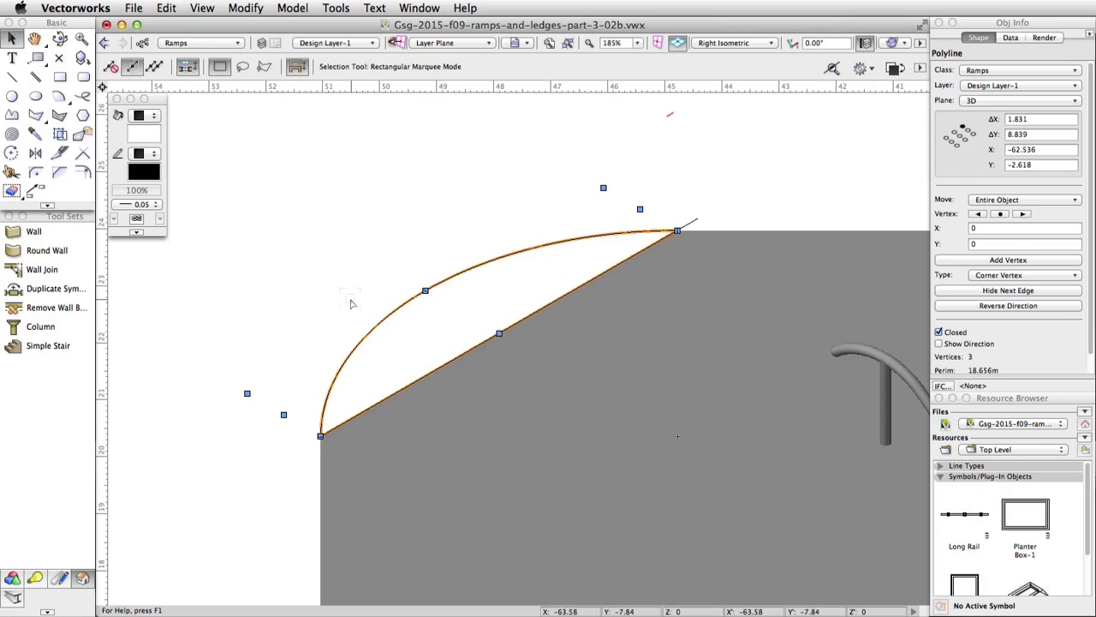
{"action": "key", "text": "x"}
{"action": "left_click", "coordinate": [692, 220]}
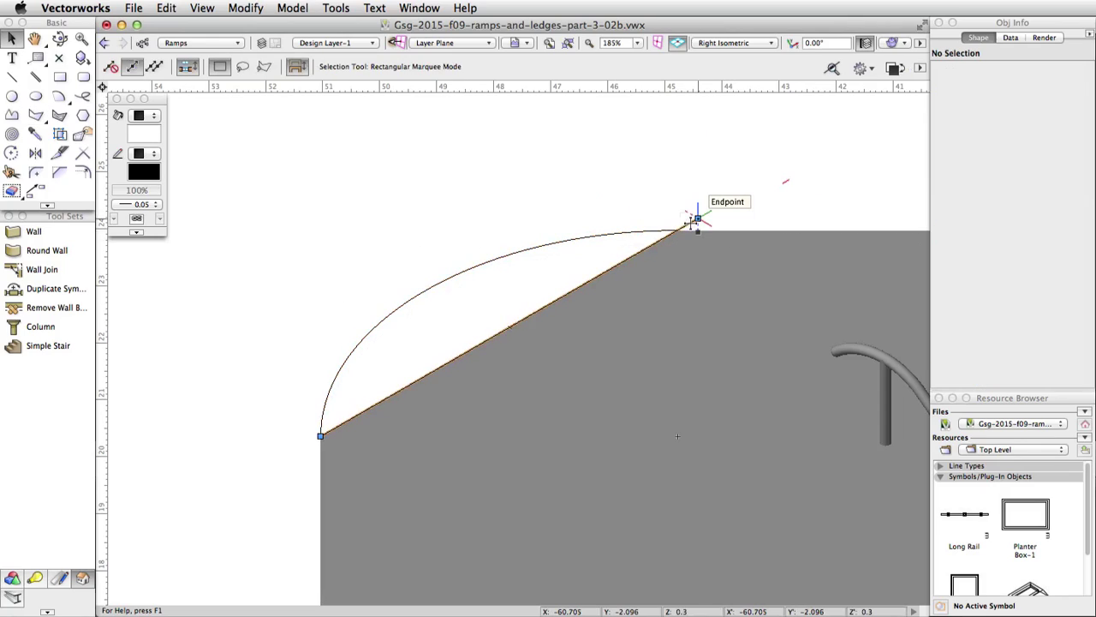
{"action": "key", "text": "Delete"}
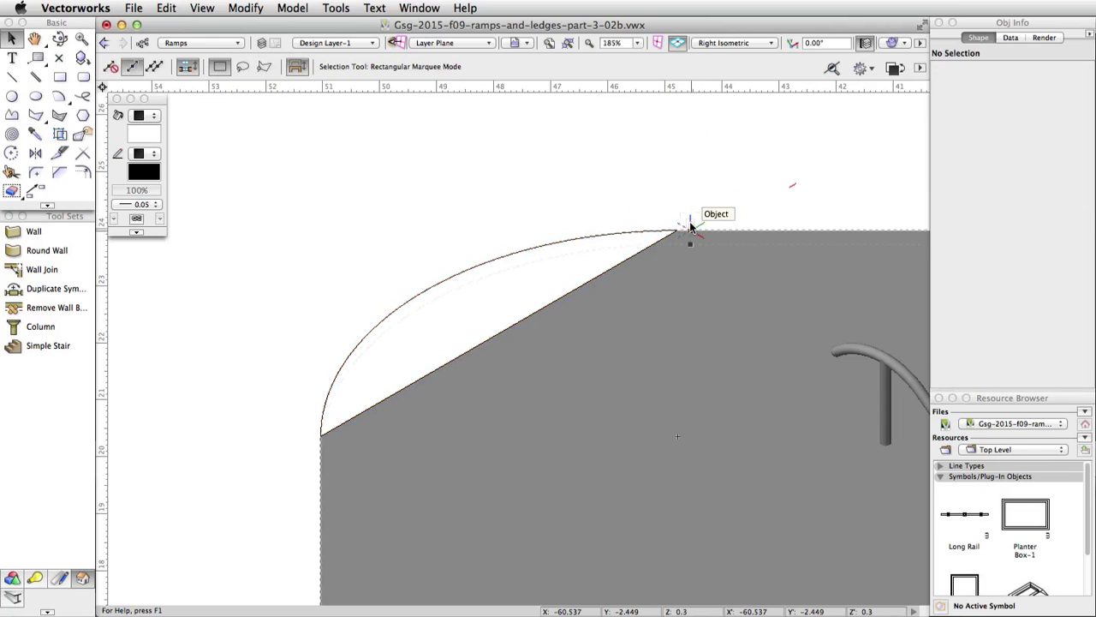
Step: Extrude the closed corner shape upward by 1.5 with Push/Pull in Extrude Face mode
{"action": "left_click", "coordinate": [12, 578]}
{"action": "left_click", "coordinate": [52, 271]}
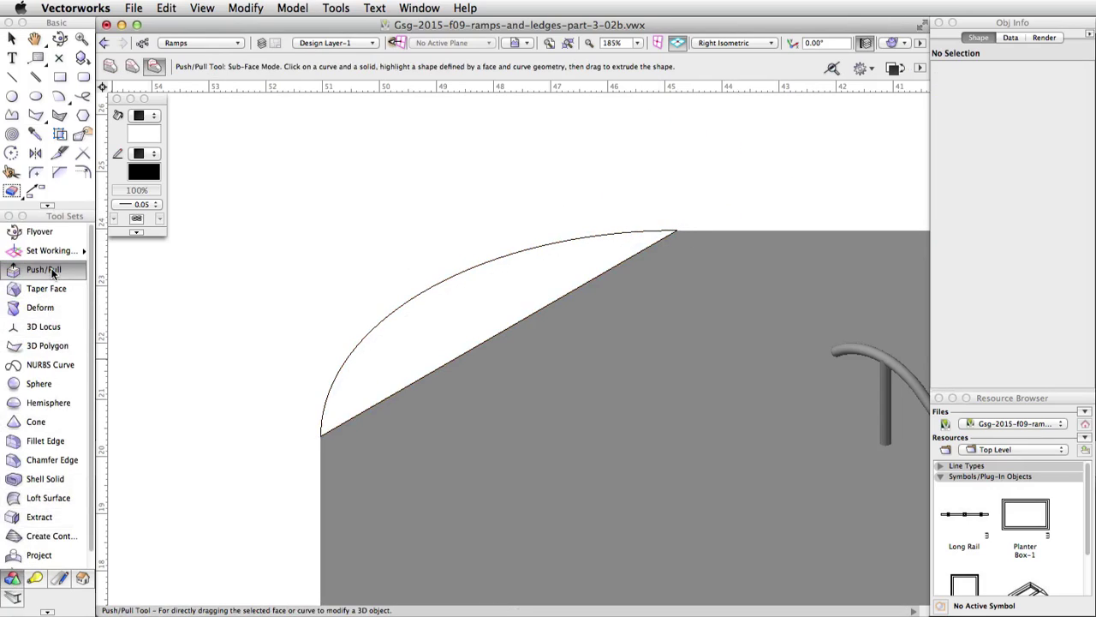
{"action": "left_click", "coordinate": [110, 66]}
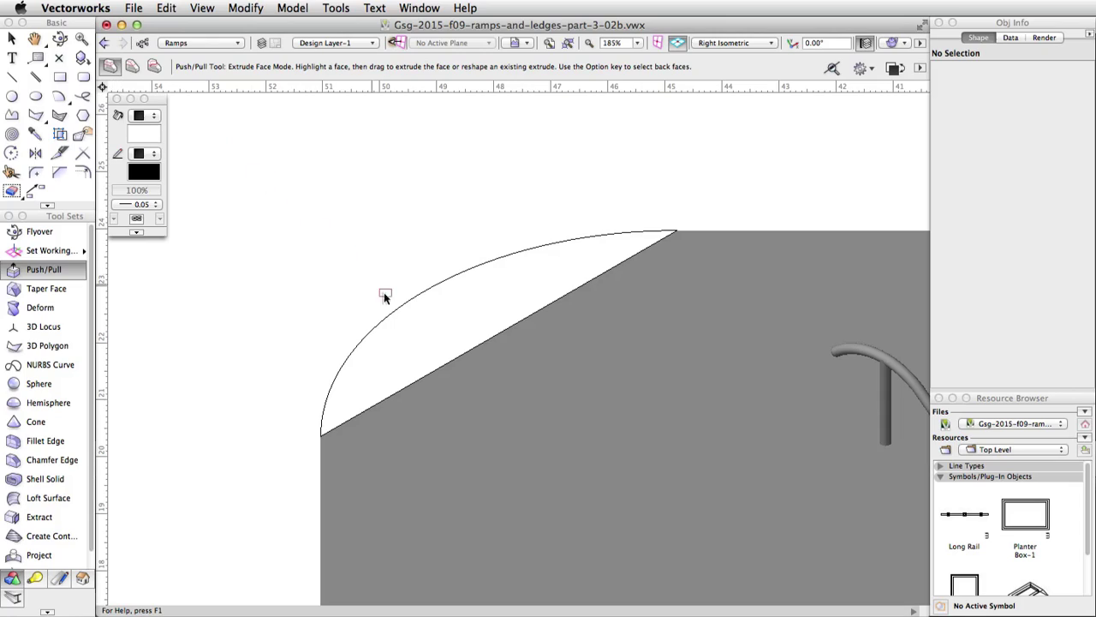
{"action": "left_click", "coordinate": [410, 314]}
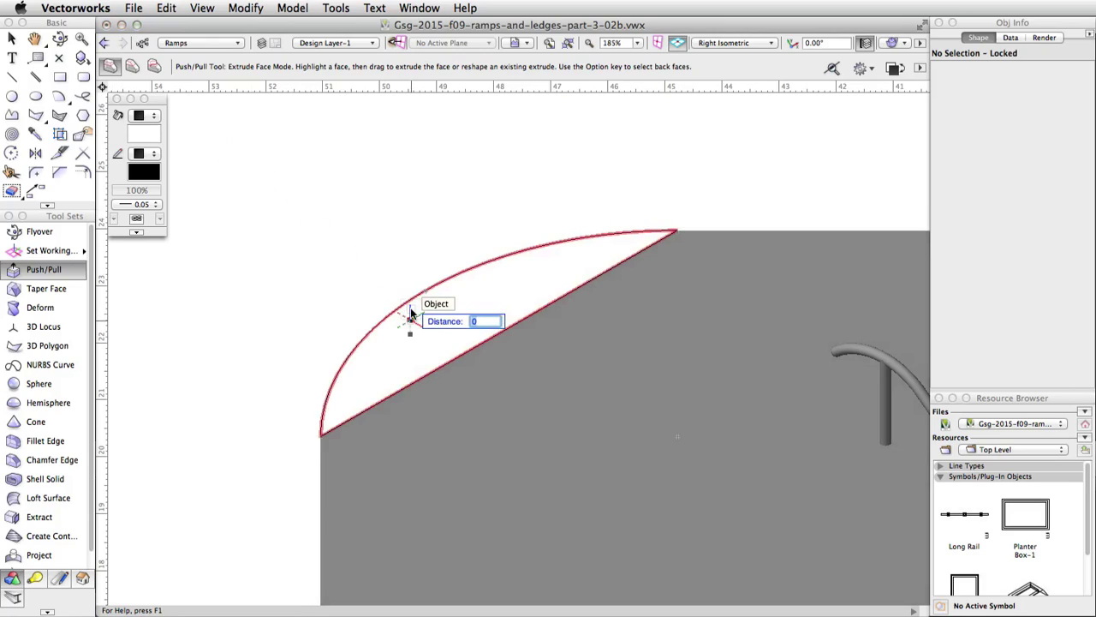
{"action": "type", "text": "1.5"}
{"action": "key", "text": "Return"}
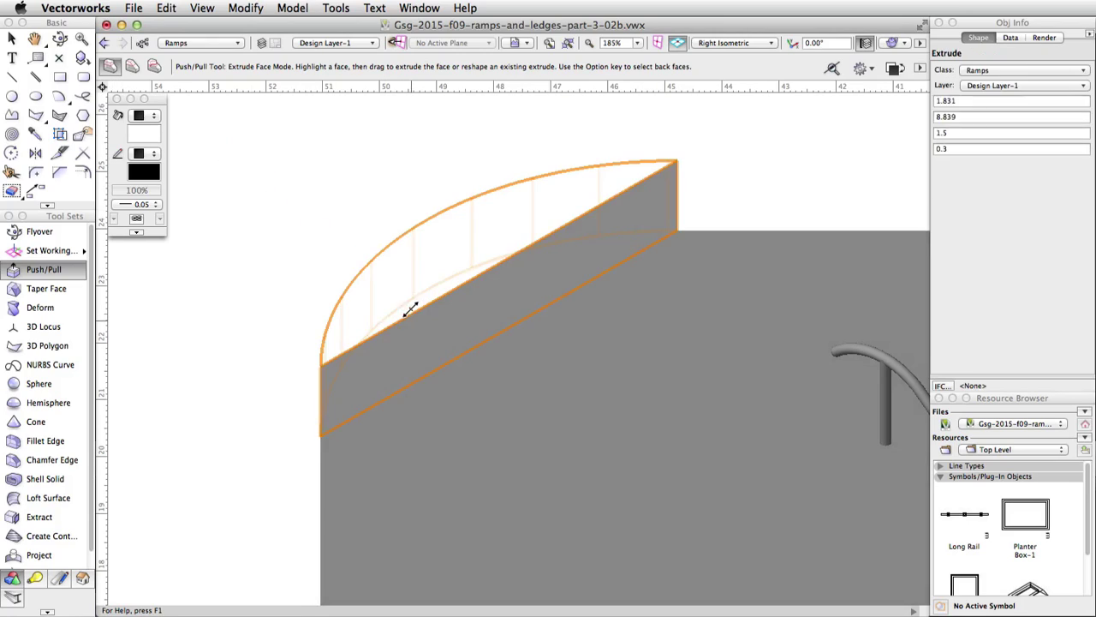
Step: Taper the corner extrusion to a ratio of 0 at its straight inner face with Deform's Taper Solid mode, and fill it turquoise green
{"action": "left_click", "coordinate": [40, 308]}
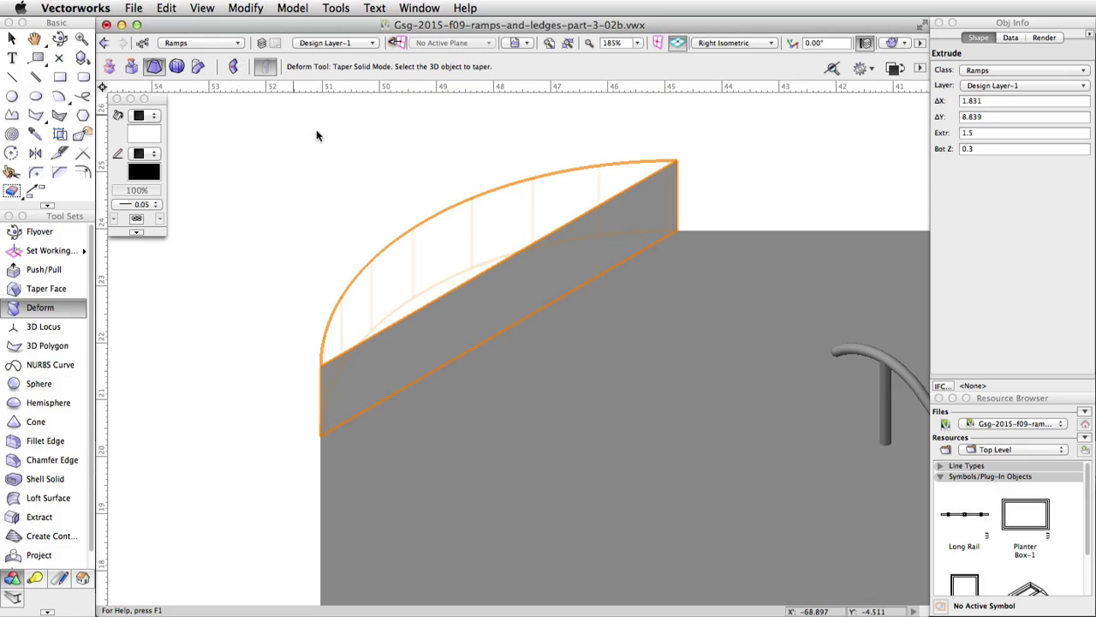
{"action": "left_click", "coordinate": [439, 246]}
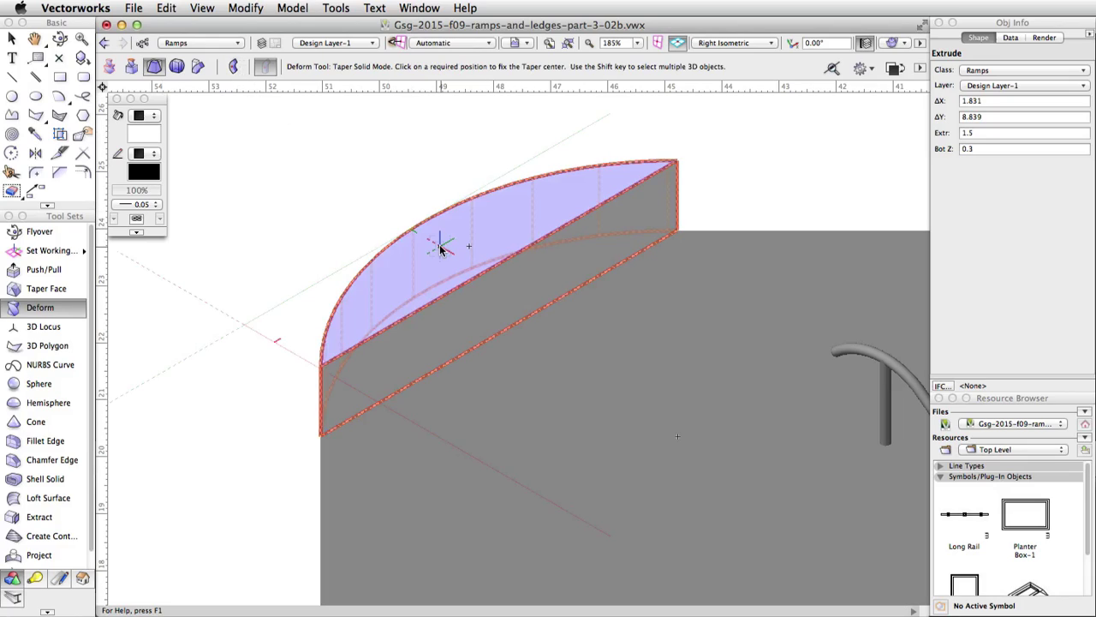
{"action": "left_click", "coordinate": [502, 332]}
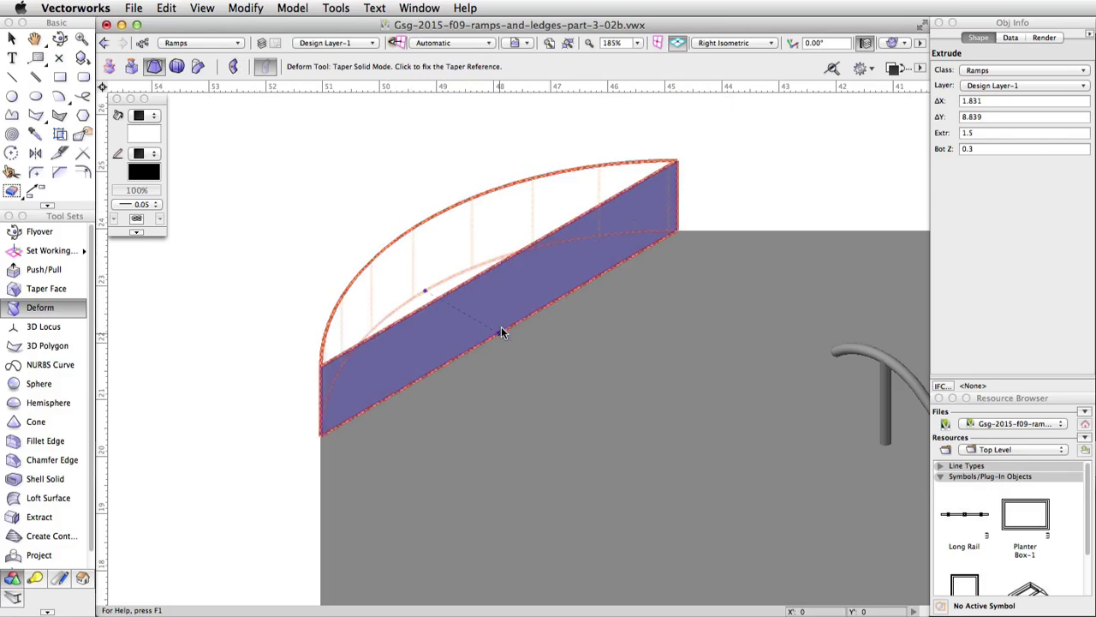
{"action": "left_click", "coordinate": [499, 264]}
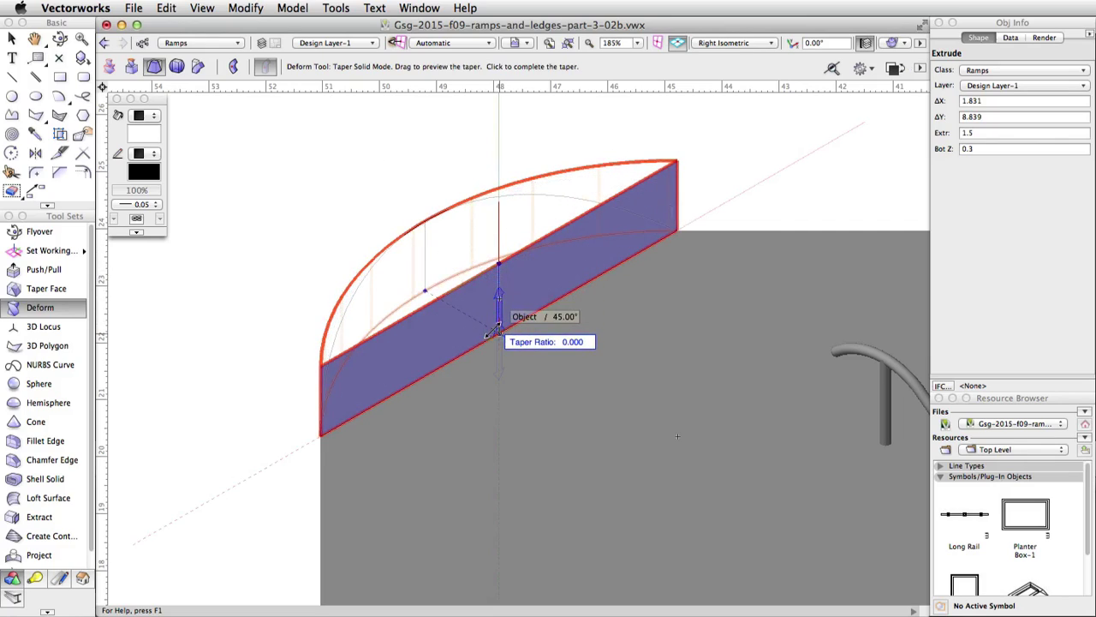
{"action": "left_click", "coordinate": [495, 331]}
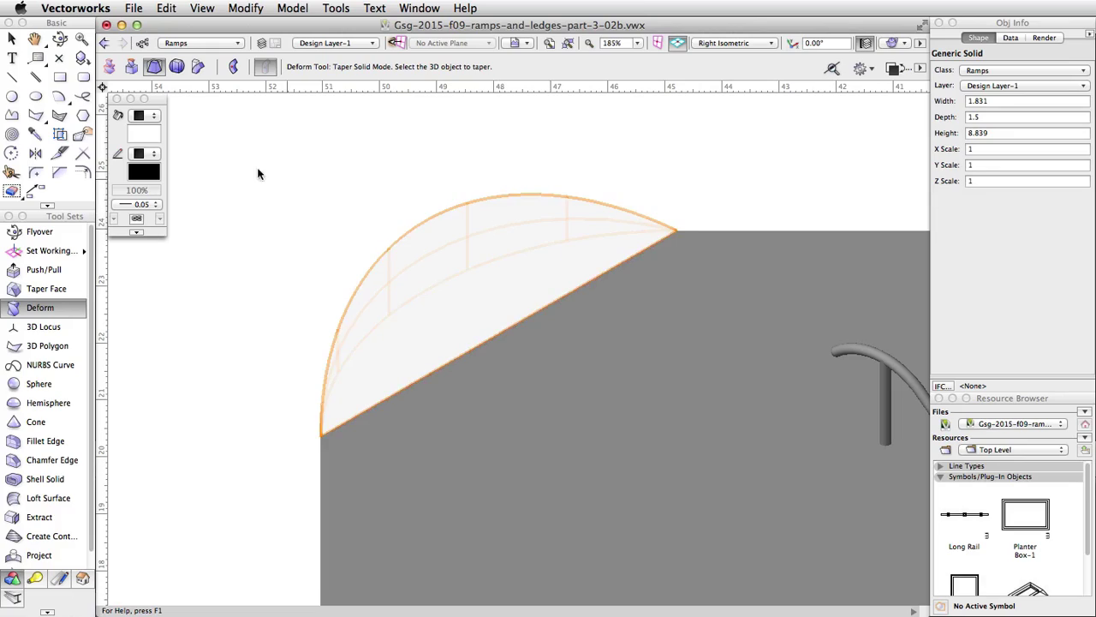
{"action": "left_click", "coordinate": [150, 131]}
{"action": "left_click", "coordinate": [188, 221]}
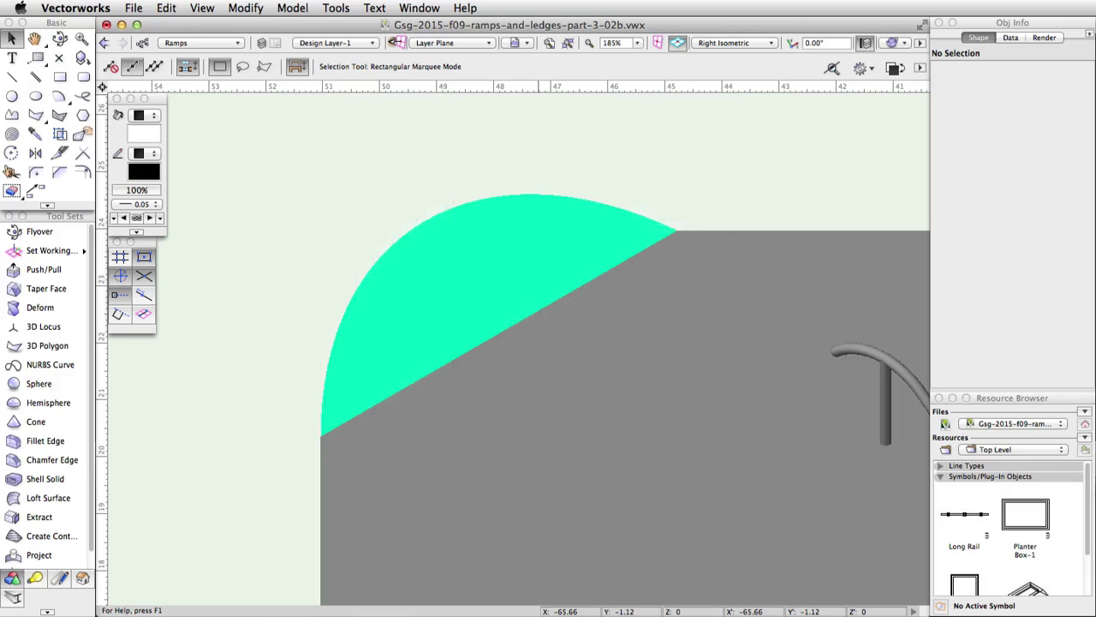
Step: In Left Isometric view, draw a 7.25 by 1.5 rectangle on the slab, with its long side against the straight edge wall near the stairs
{"action": "left_click", "coordinate": [741, 43]}
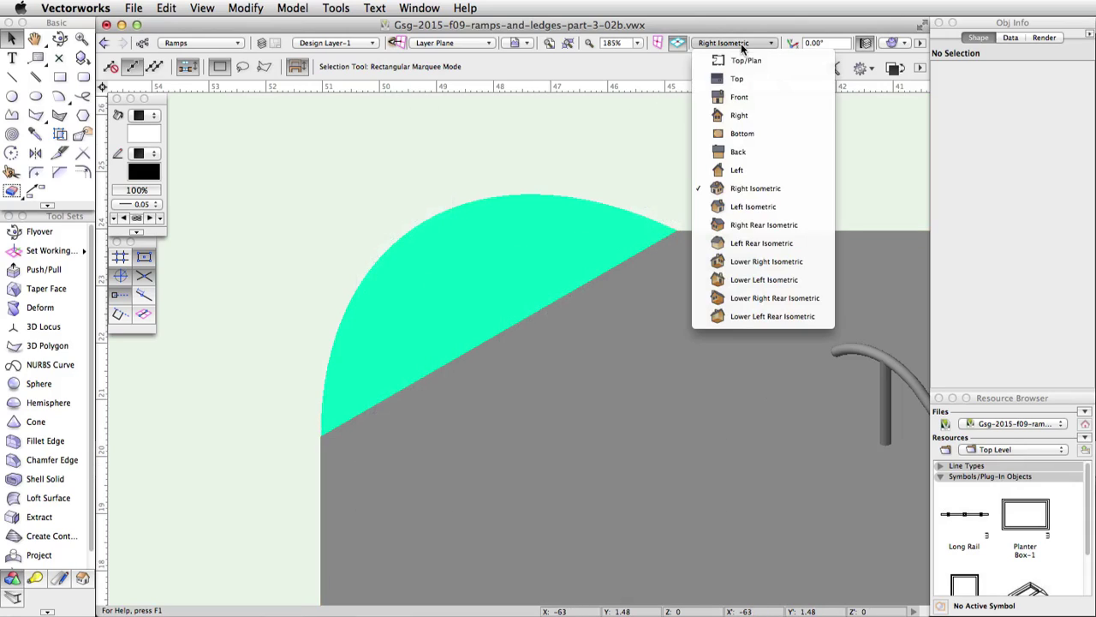
{"action": "left_click", "coordinate": [752, 207]}
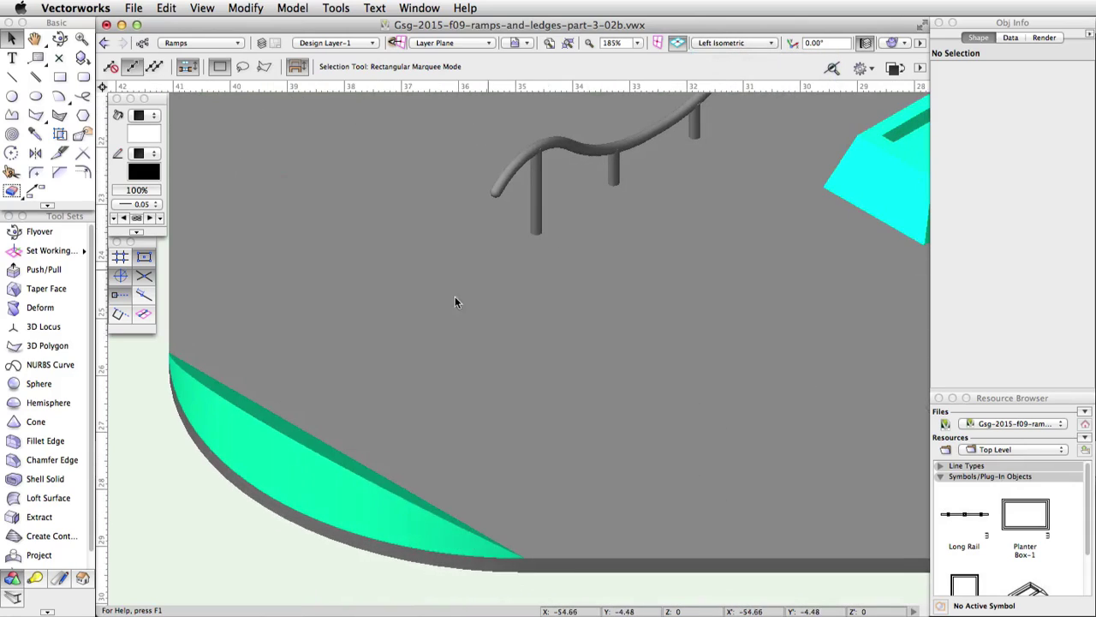
{"action": "scroll", "coordinate": [501, 311], "scroll_direction": "down", "scroll_amount": 2}
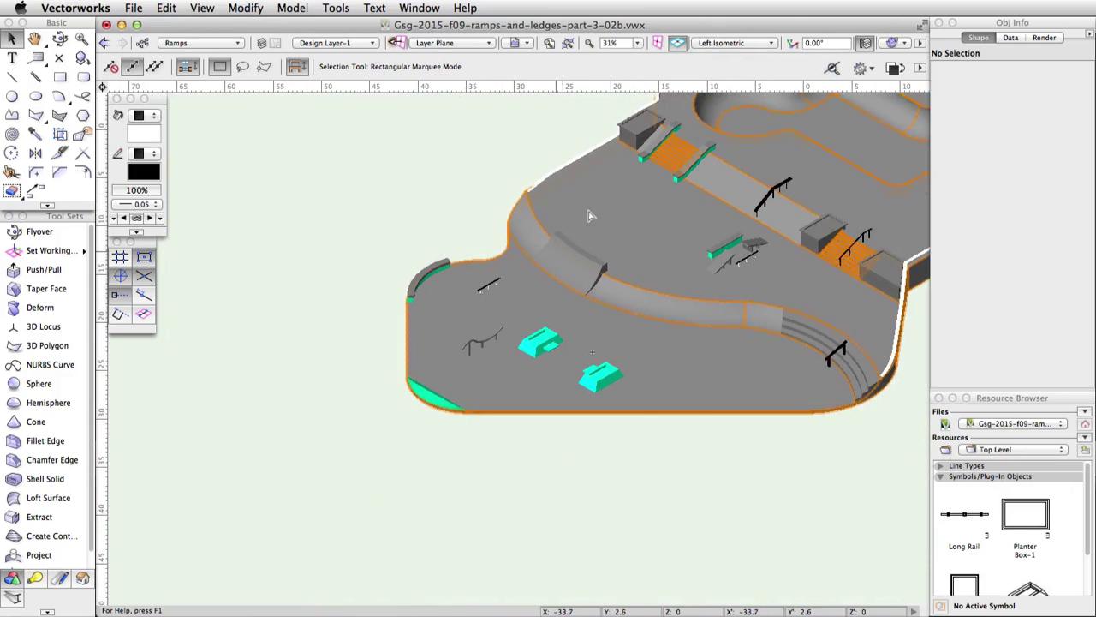
{"action": "scroll", "coordinate": [605, 146], "scroll_direction": "up", "scroll_amount": 5}
{"action": "scroll", "coordinate": [596, 134], "scroll_direction": "up", "scroll_amount": 4}
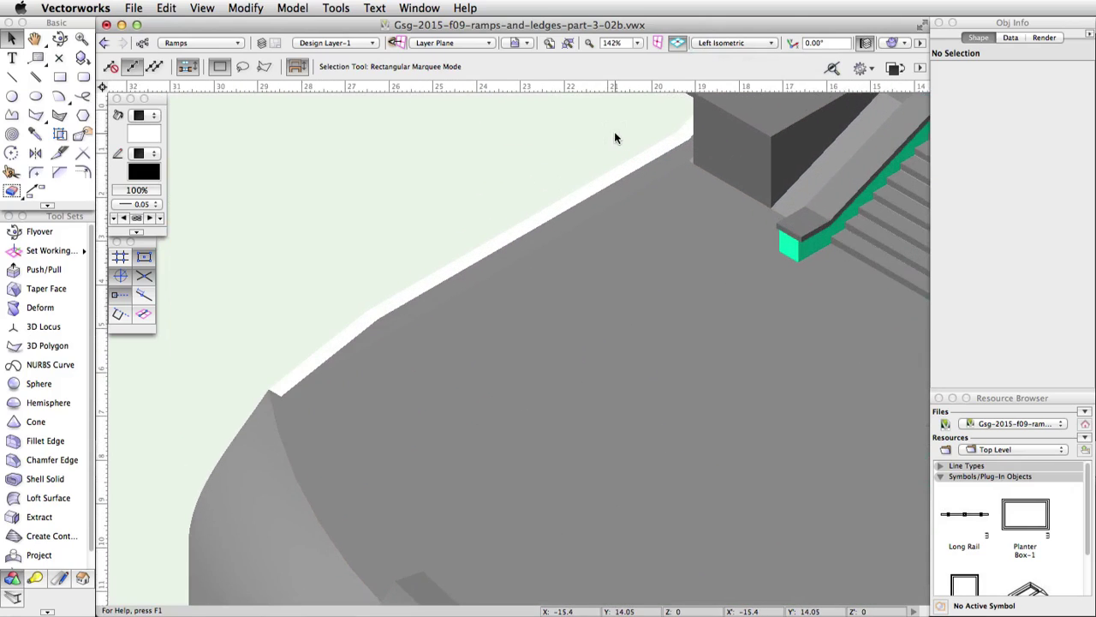
{"action": "left_click", "coordinate": [59, 77]}
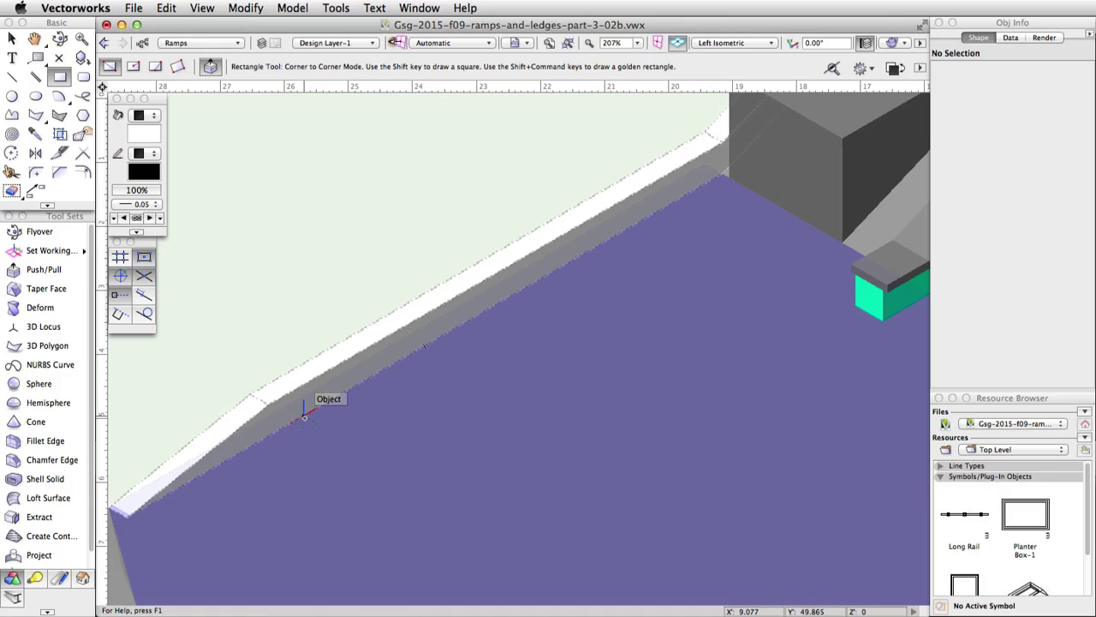
{"action": "left_click", "coordinate": [354, 387]}
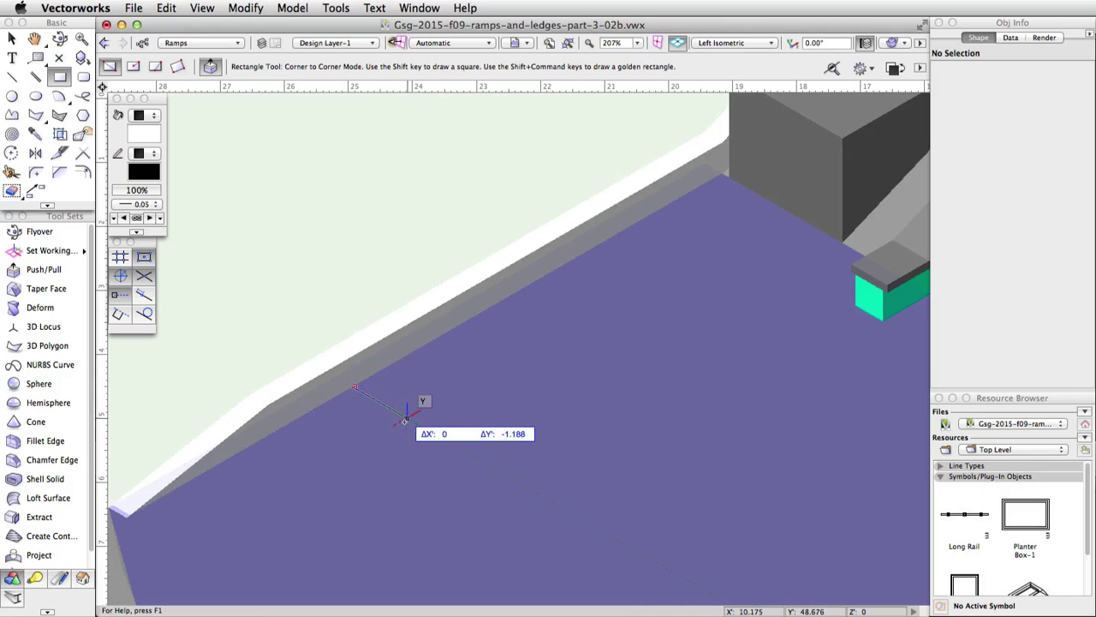
{"action": "key", "text": "Tab"}
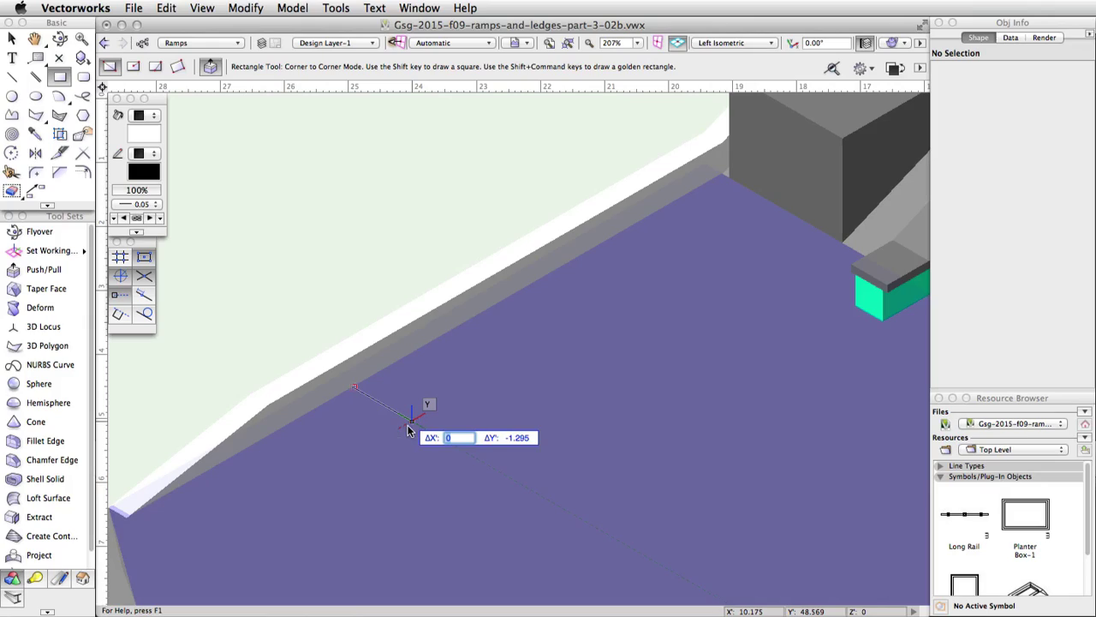
{"action": "key", "text": "Tab"}
{"action": "key", "text": "Tab"}
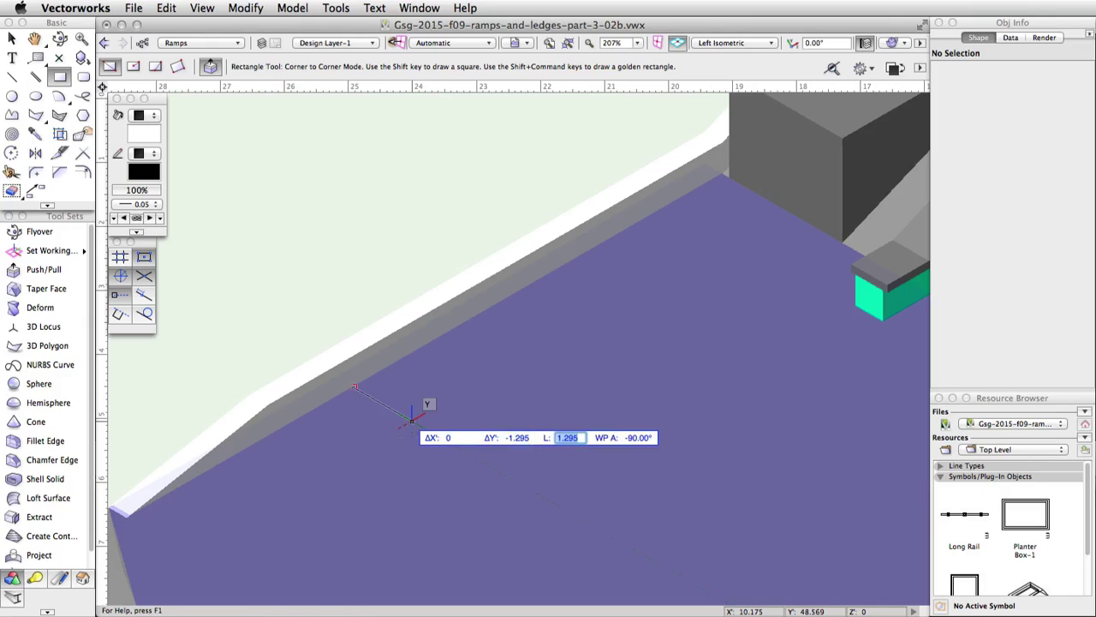
{"action": "key", "text": "shift+Tab"}
{"action": "key", "text": "shift+Tab"}
{"action": "type", "text": "7.25"}
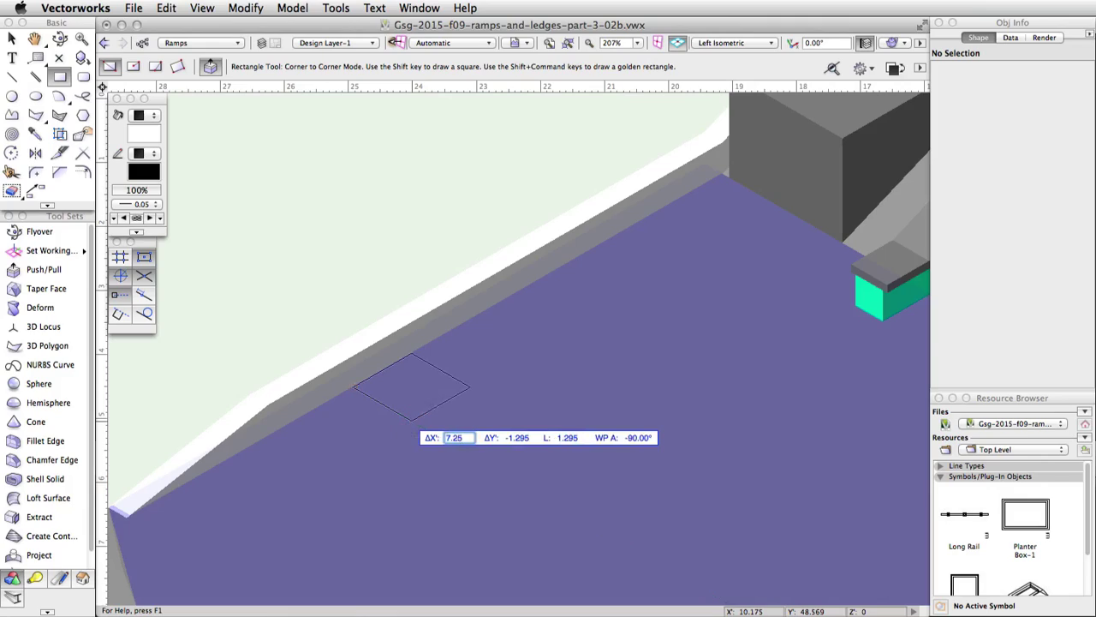
{"action": "key", "text": "Tab"}
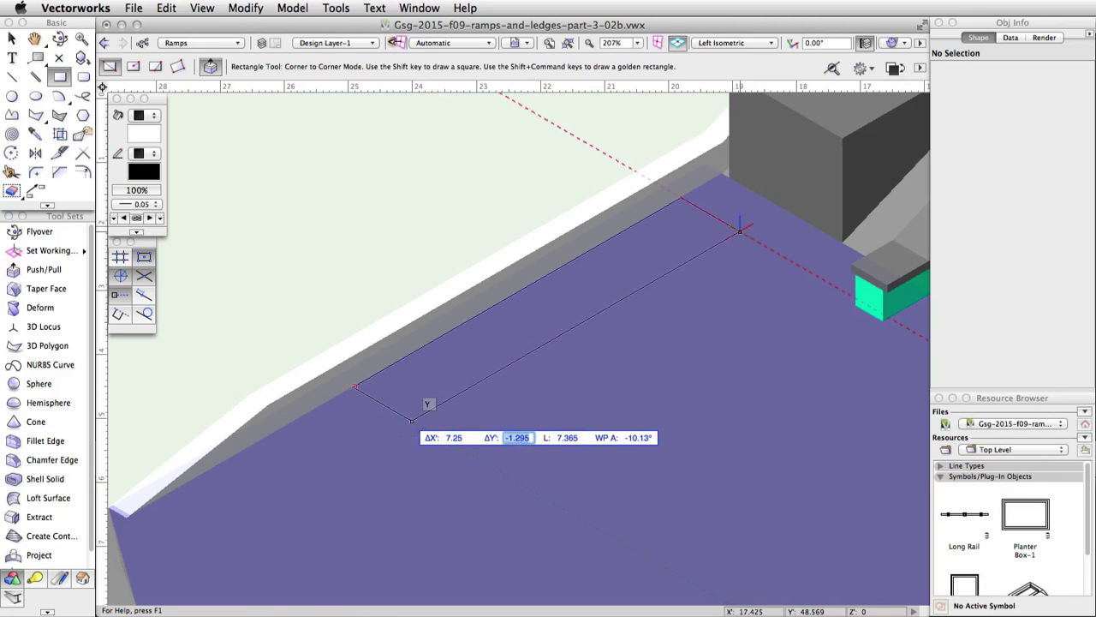
{"action": "type", "text": "-1.5"}
{"action": "key", "text": "Tab"}
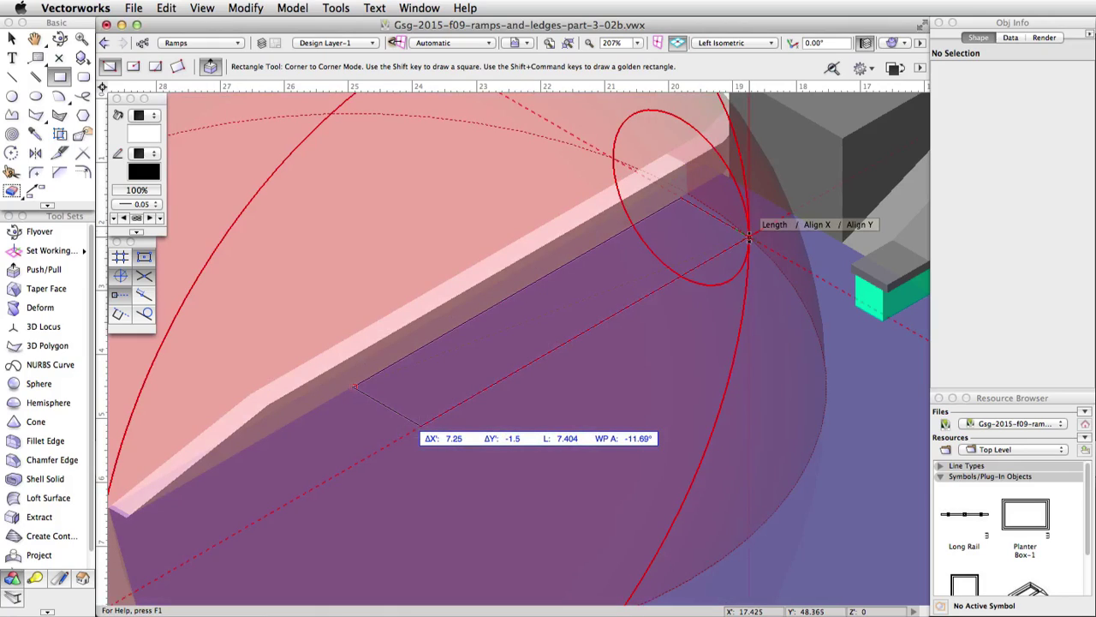
{"action": "key", "text": "Return"}
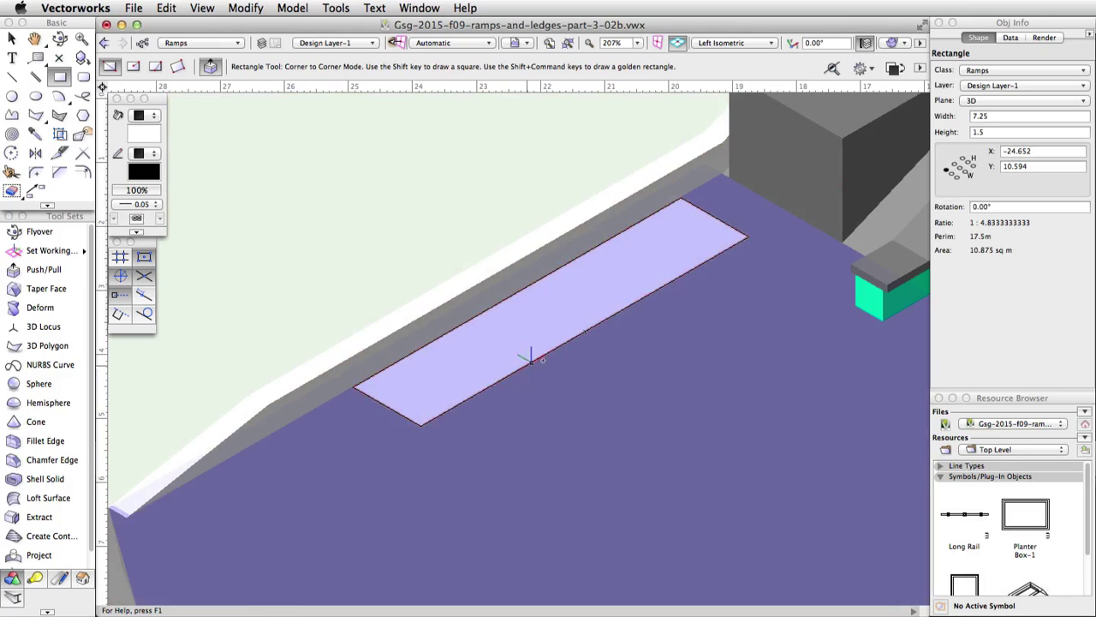
Step: Extrude the rectangle beside the edge wall upward by 1.25
{"action": "key", "text": "alt+super"}
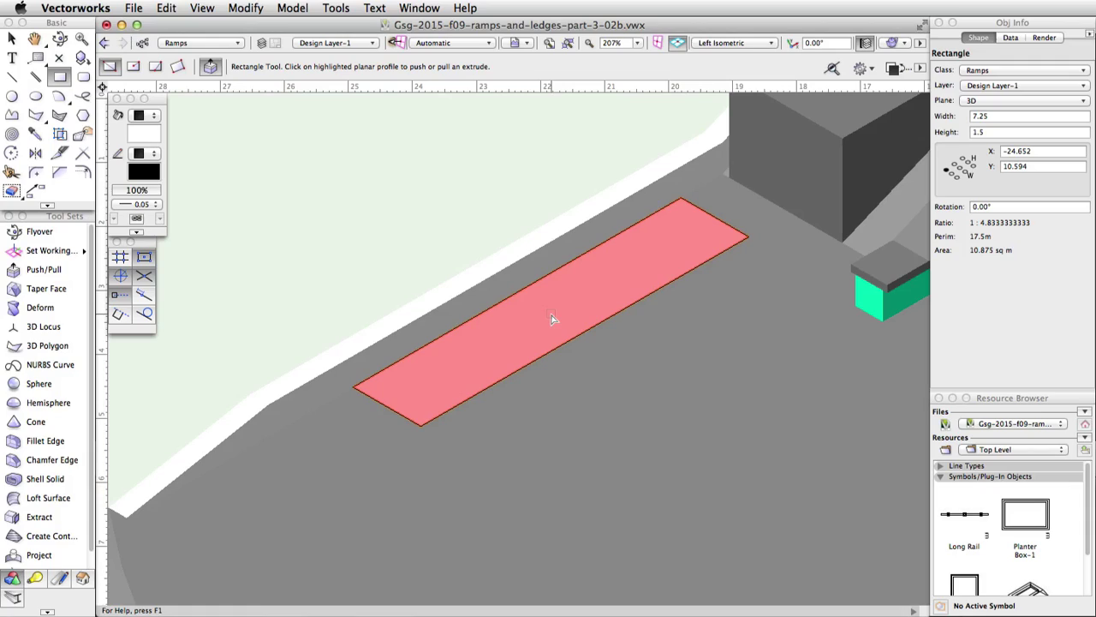
{"action": "left_click", "coordinate": [551, 319]}
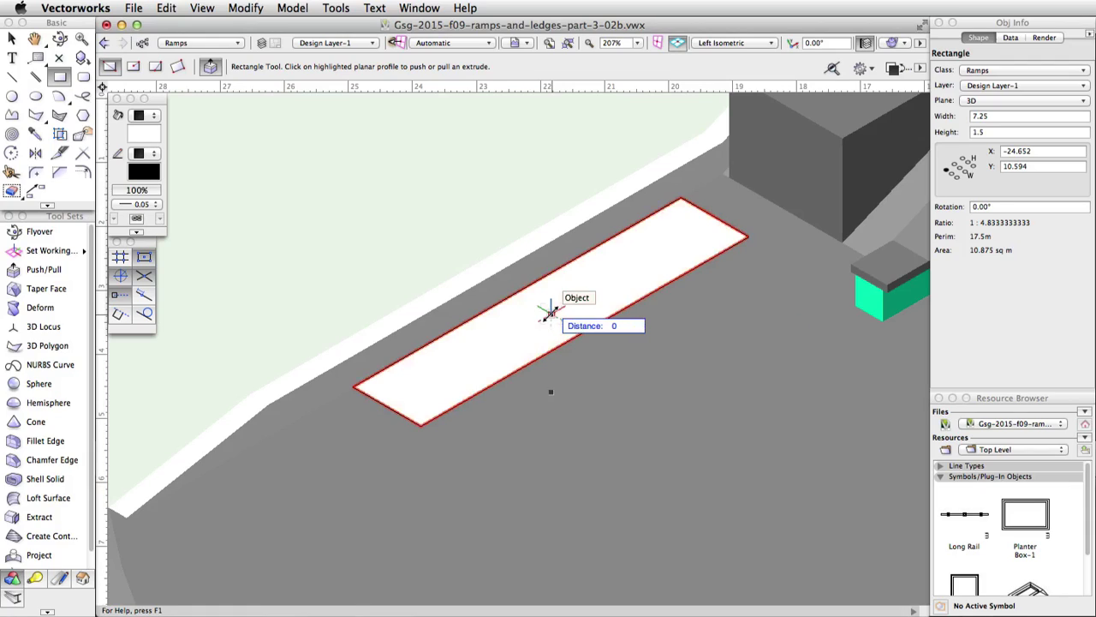
{"action": "key", "text": "Tab"}
{"action": "type", "text": "1.25"}
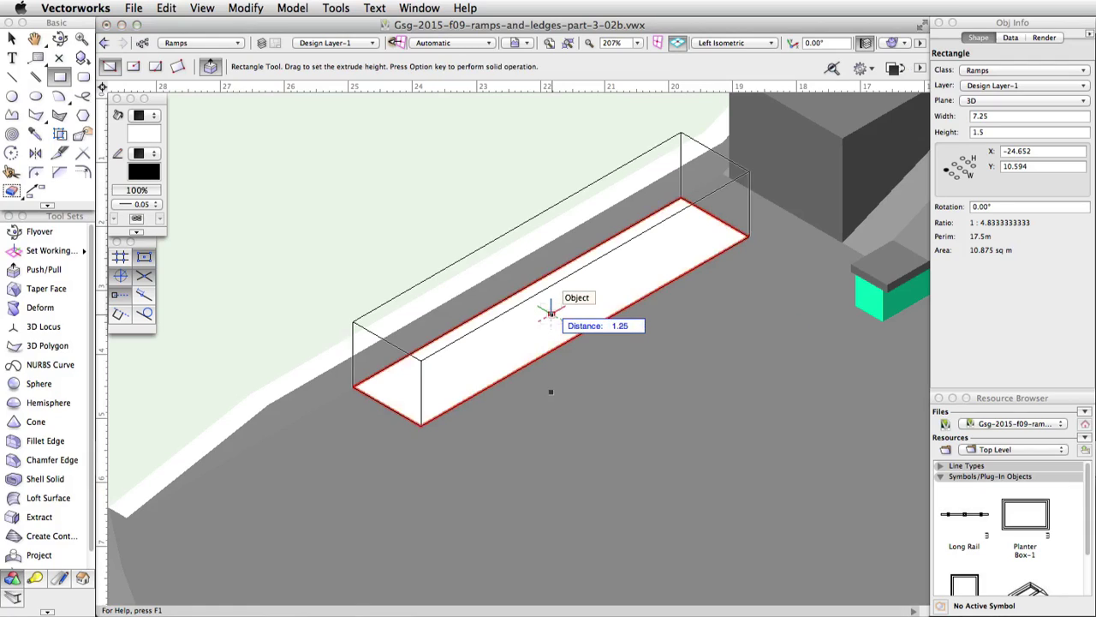
{"action": "key", "text": "Return"}
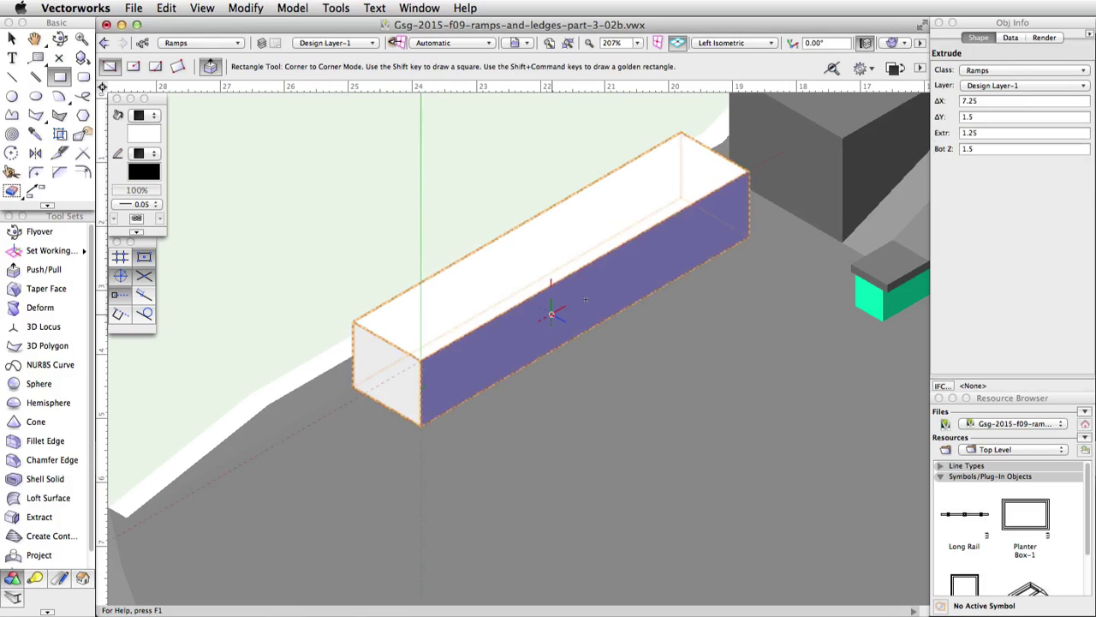
Step: Taper the block's long face opposite the wall inward by about 40.6° with Taper Face, using the bottom face as the axis plane
{"action": "left_click", "coordinate": [46, 290]}
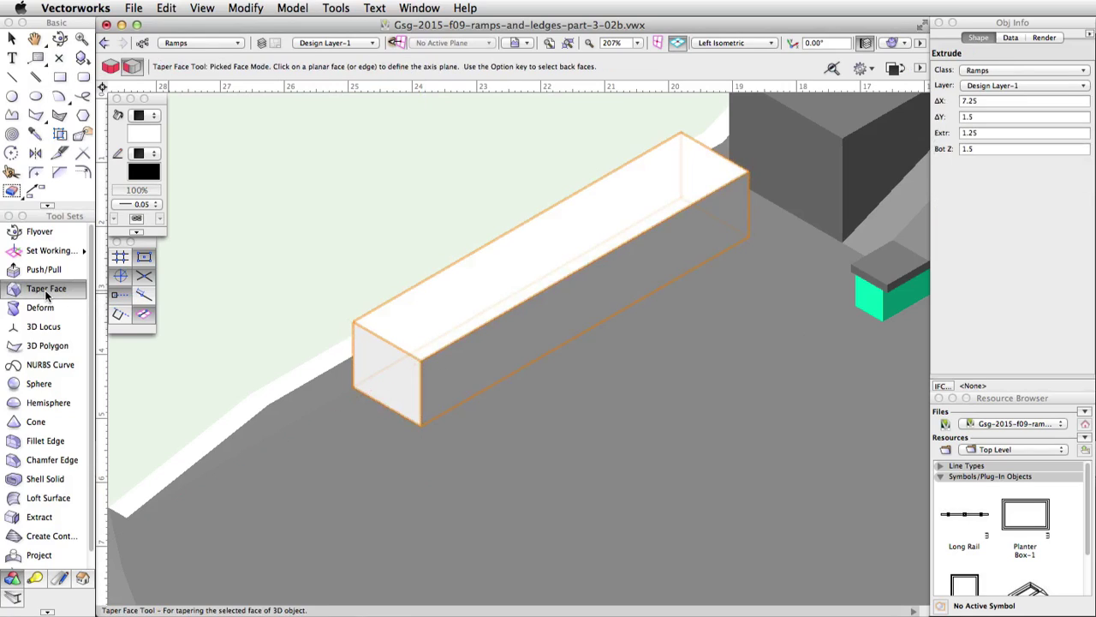
{"action": "left_click", "coordinate": [574, 303]}
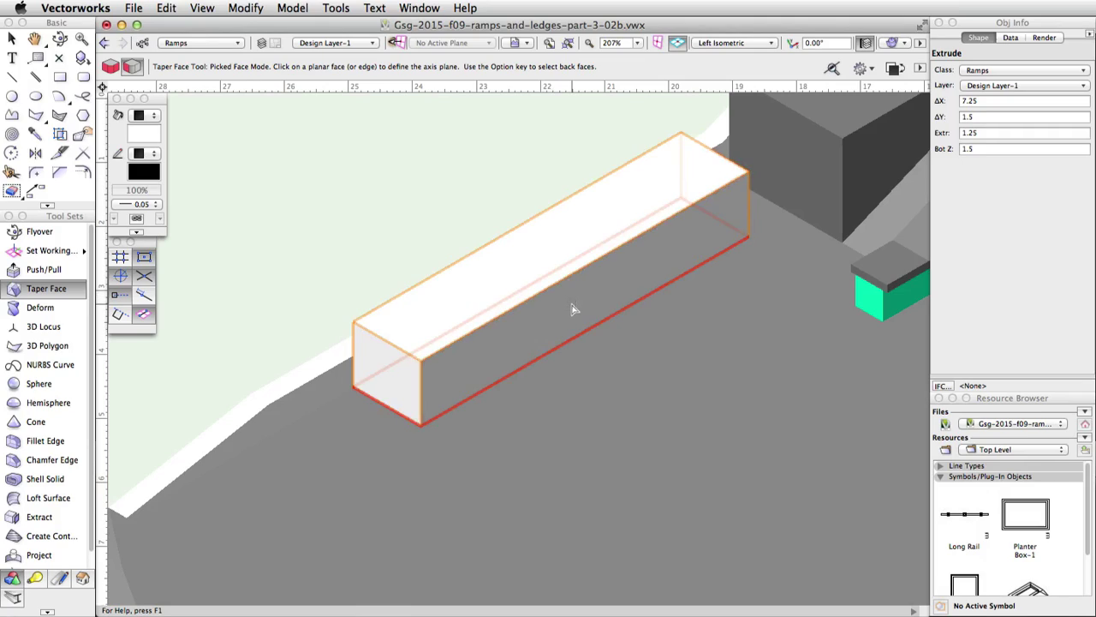
{"action": "left_click", "coordinate": [574, 309]}
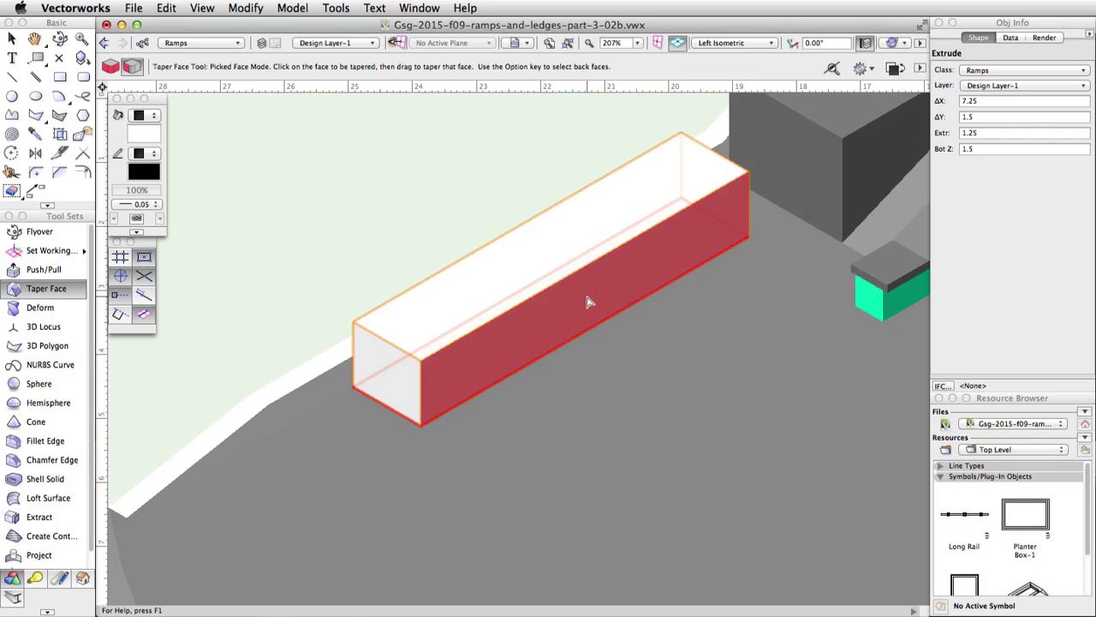
{"action": "left_click", "coordinate": [588, 302]}
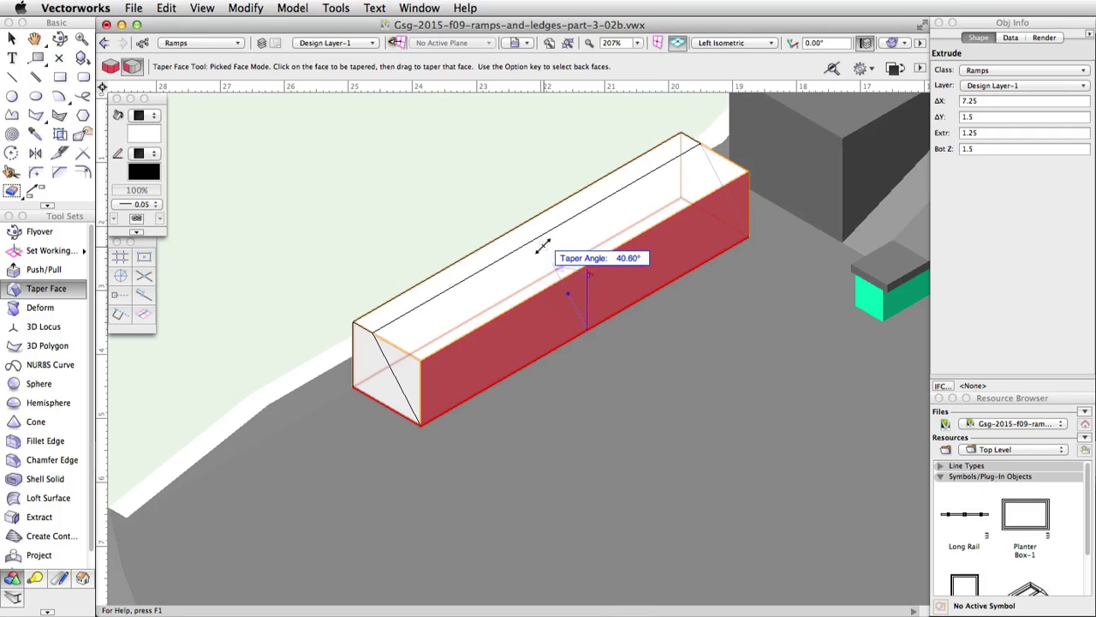
{"action": "left_click", "coordinate": [544, 247]}
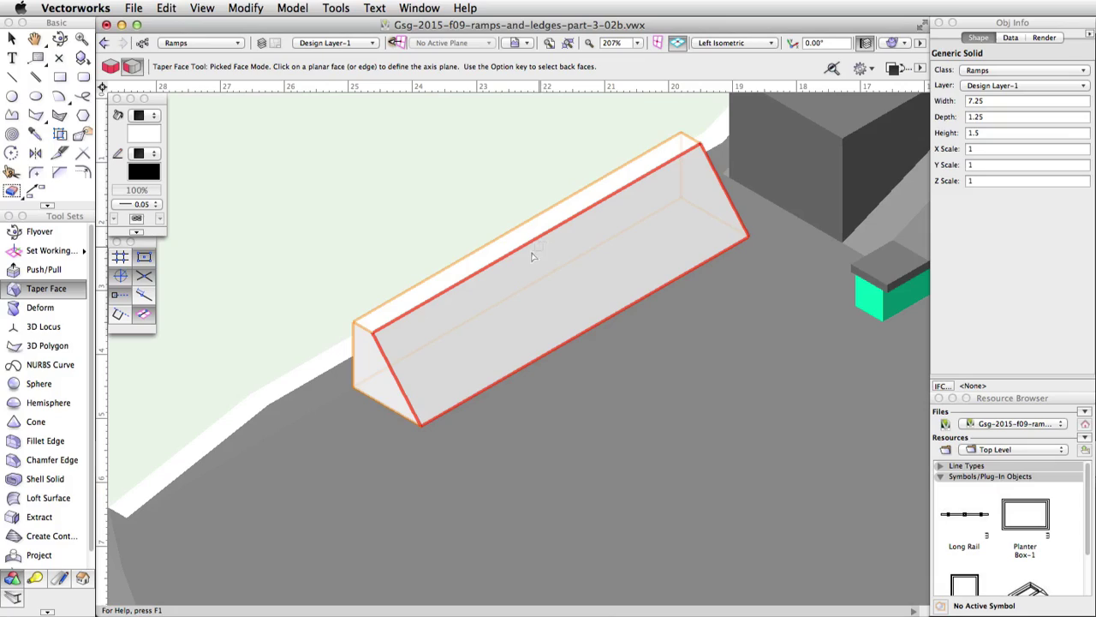
Step: Taper the block's end face farthest from the stairs inward by 60°, pivoting on the bottom face
{"action": "left_click", "coordinate": [428, 387]}
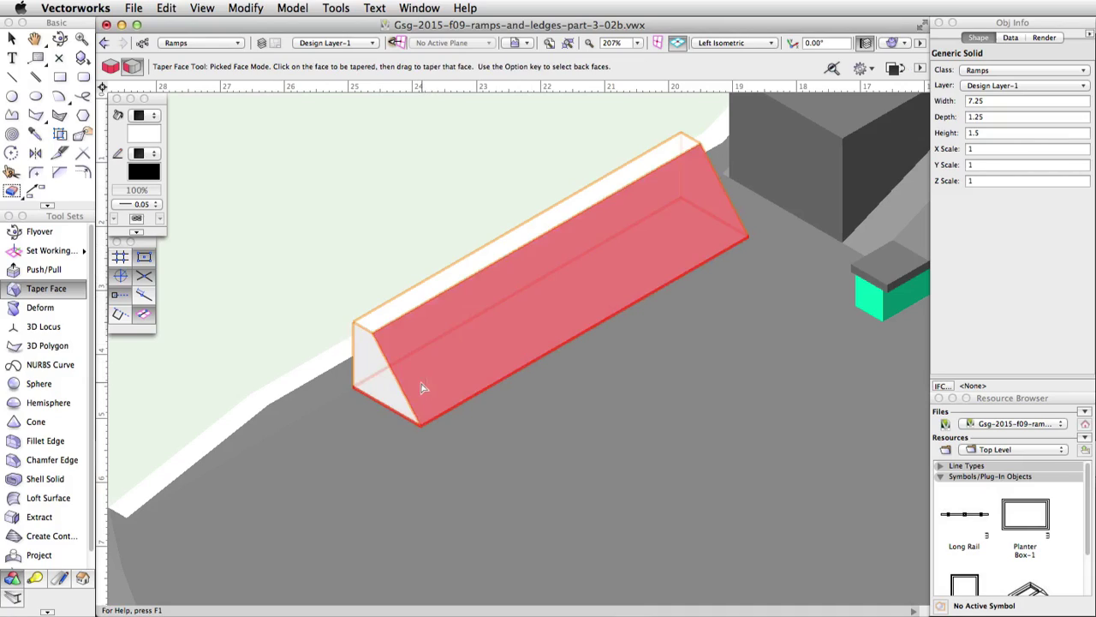
{"action": "left_click", "coordinate": [377, 382]}
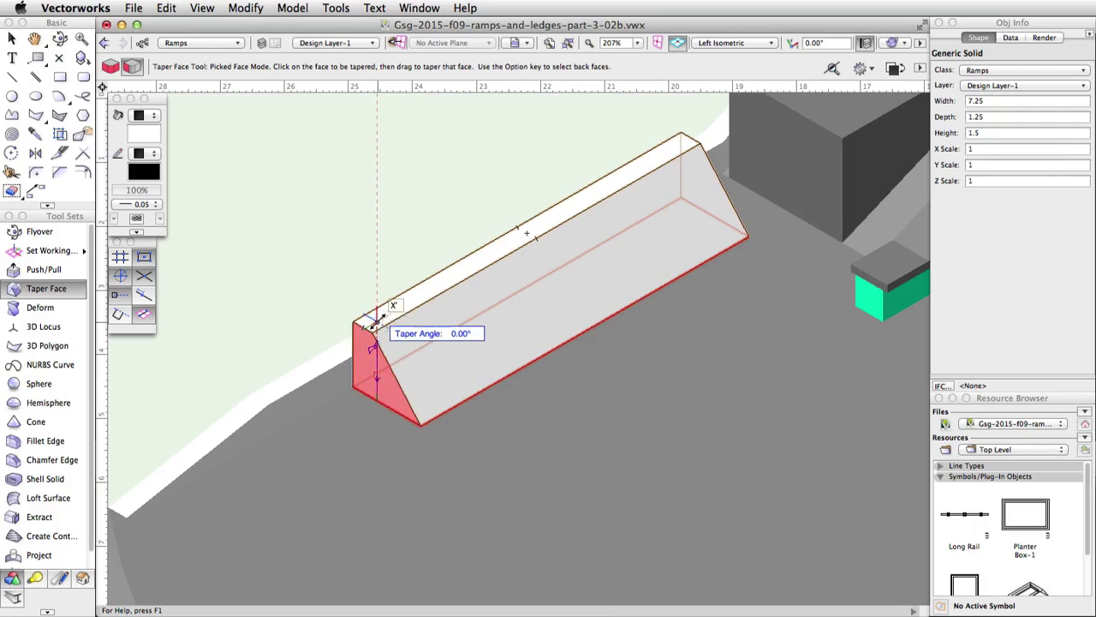
{"action": "key", "text": "Tab"}
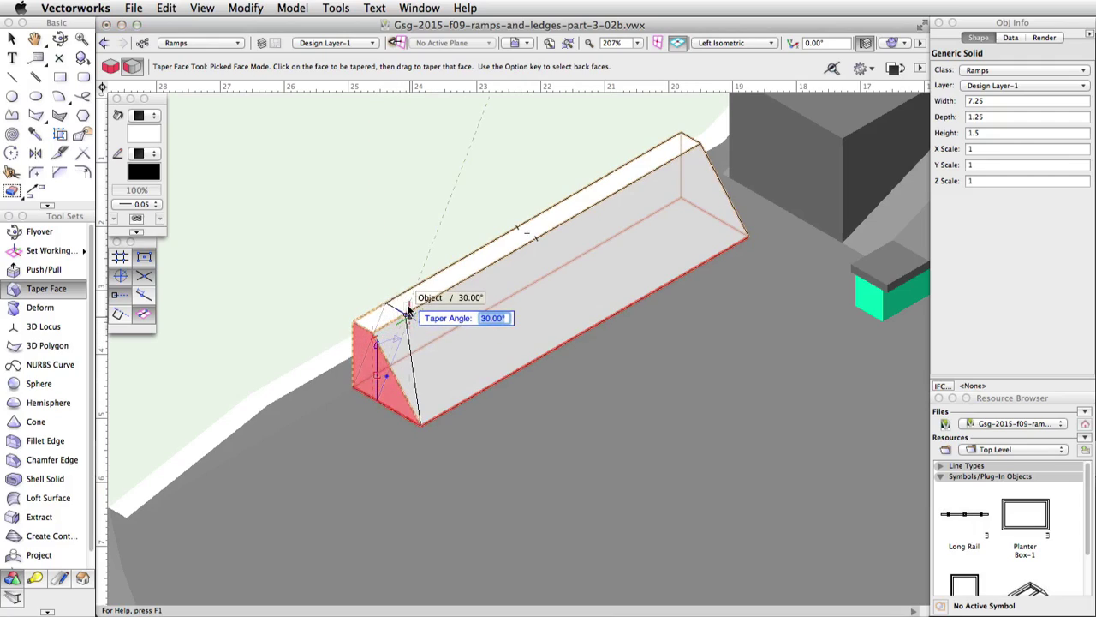
{"action": "type", "text": "60"}
{"action": "key", "text": "Return"}
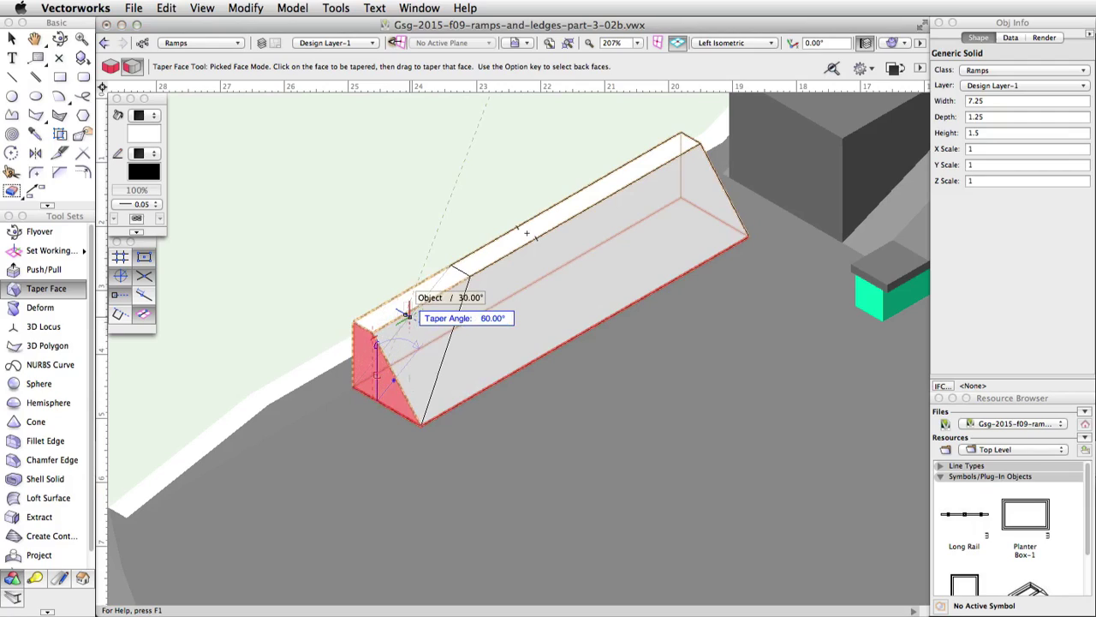
{"action": "left_click", "coordinate": [408, 310]}
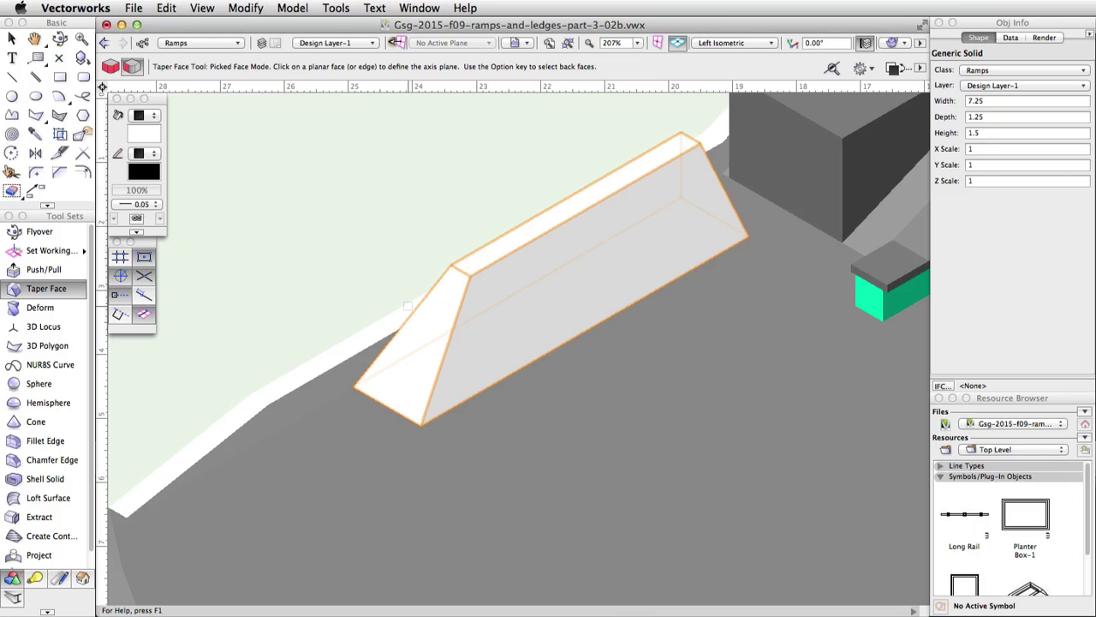
Step: Taper the block's opposite end face, nearest the stairs, inward by 60° from the same bottom plane
{"action": "left_click", "coordinate": [580, 291]}
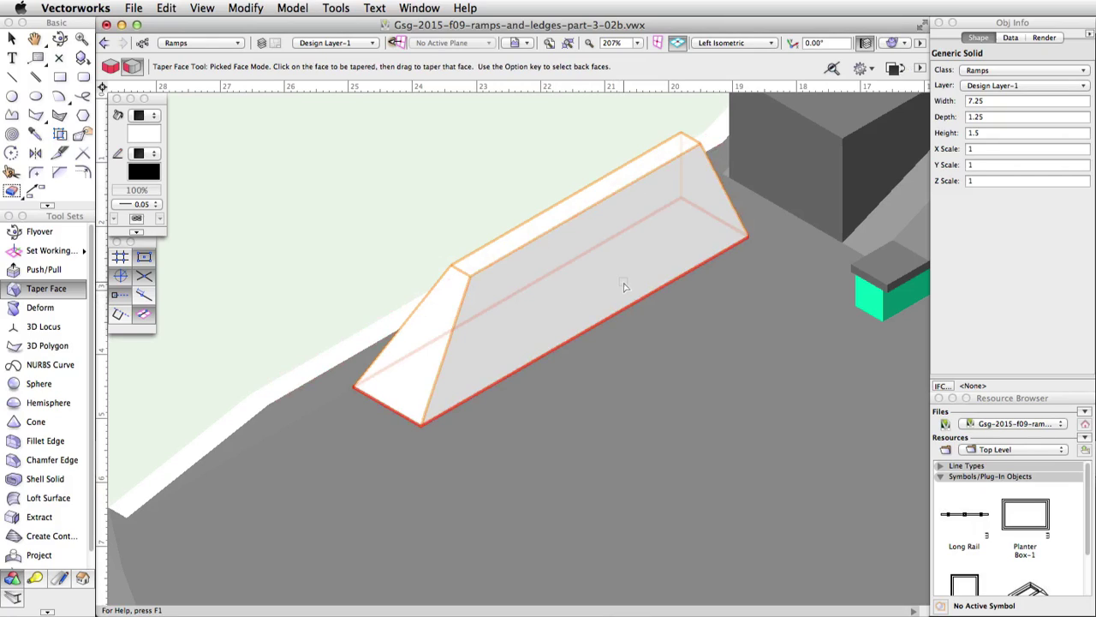
{"action": "left_click", "coordinate": [665, 266]}
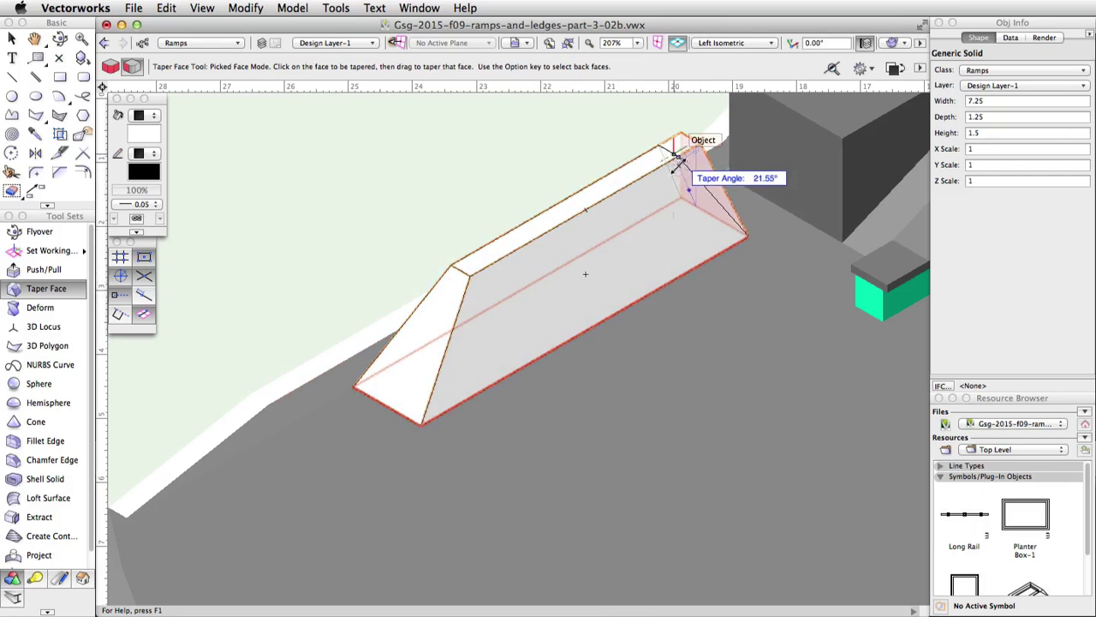
{"action": "key", "text": "Tab"}
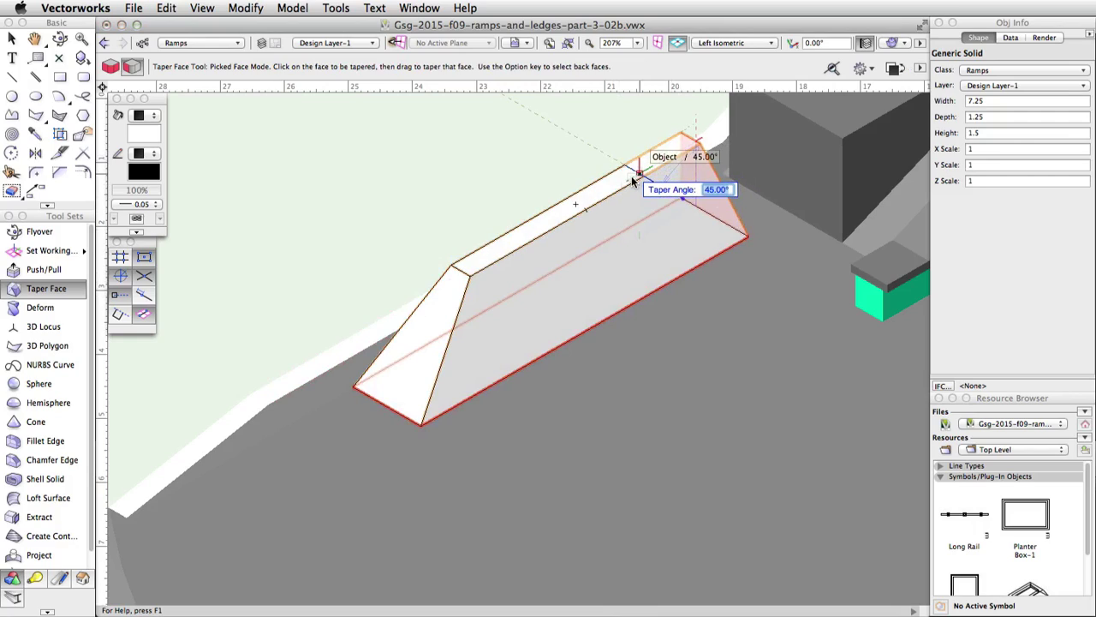
{"action": "type", "text": "60"}
{"action": "key", "text": "Tab"}
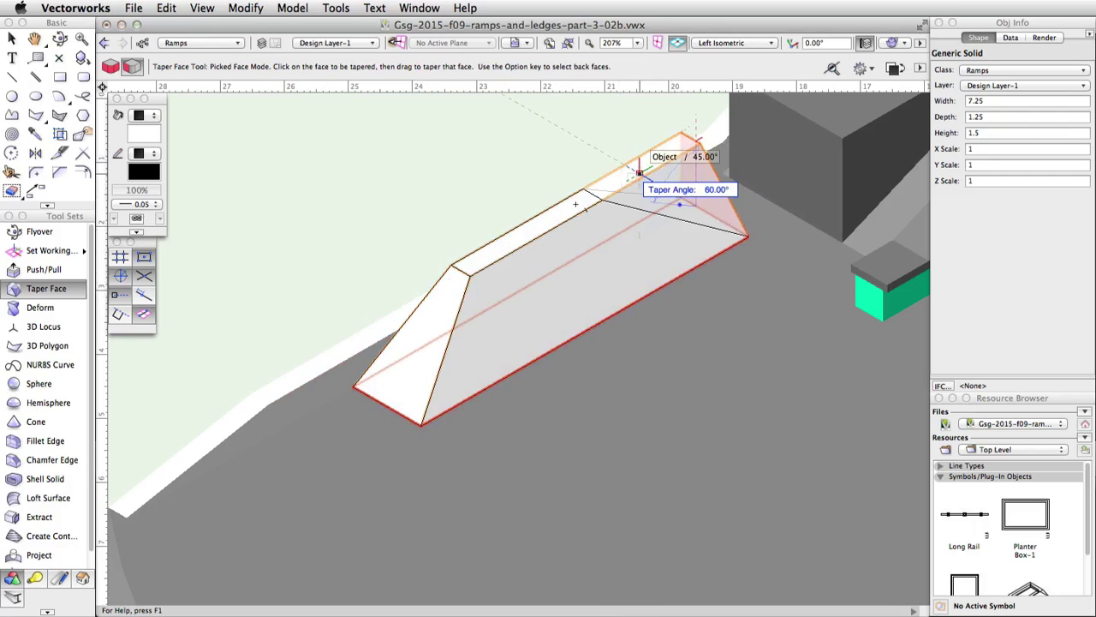
{"action": "key", "text": "Return"}
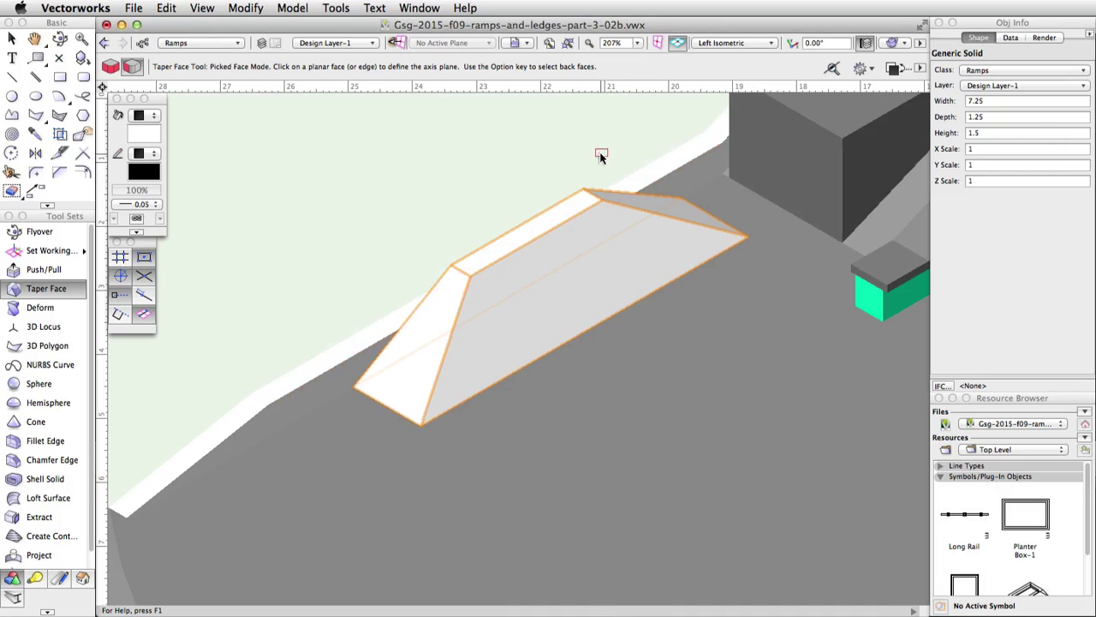
Step: Fill the tapered wall ramp with the turquoise green from the active document's colors
{"action": "left_click", "coordinate": [144, 130]}
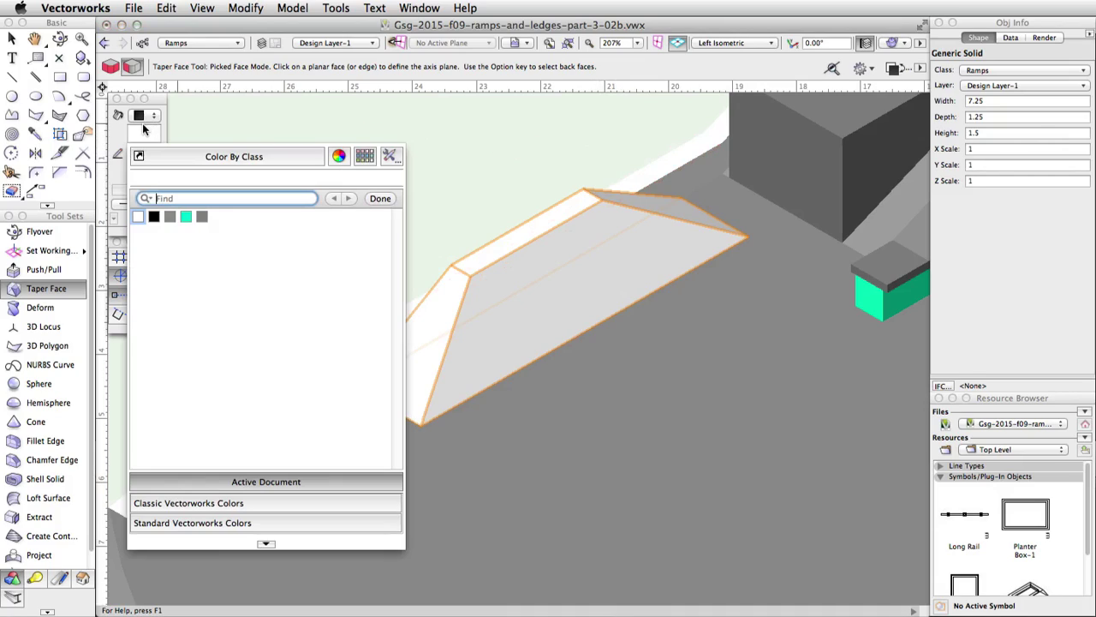
{"action": "left_click", "coordinate": [185, 216]}
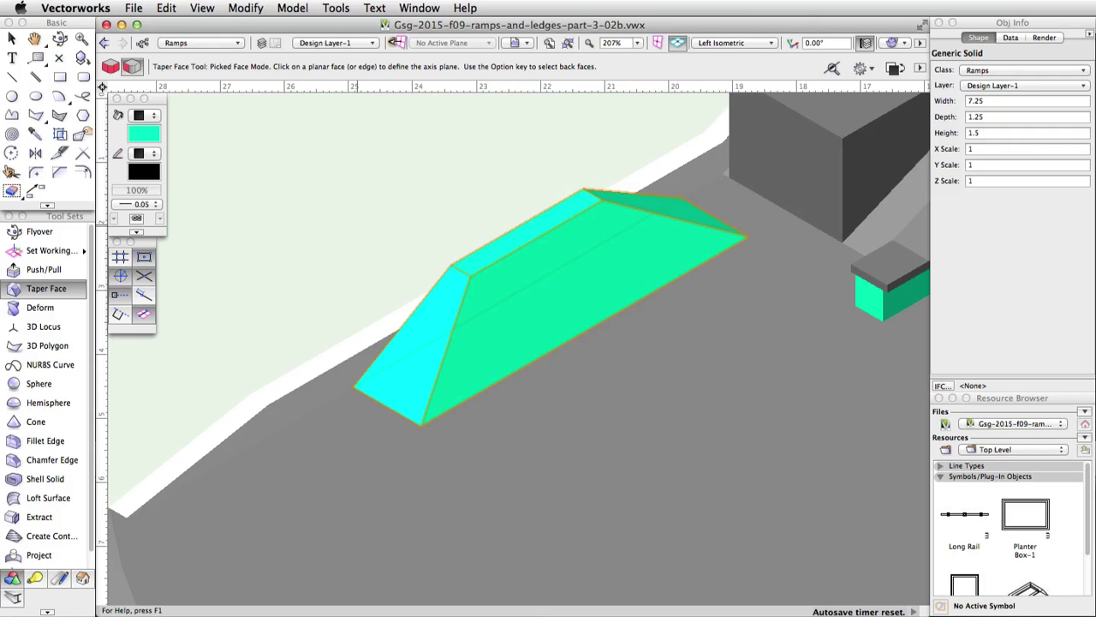
{"action": "scroll", "coordinate": [400, 247], "scroll_direction": "down", "scroll_amount": 4}
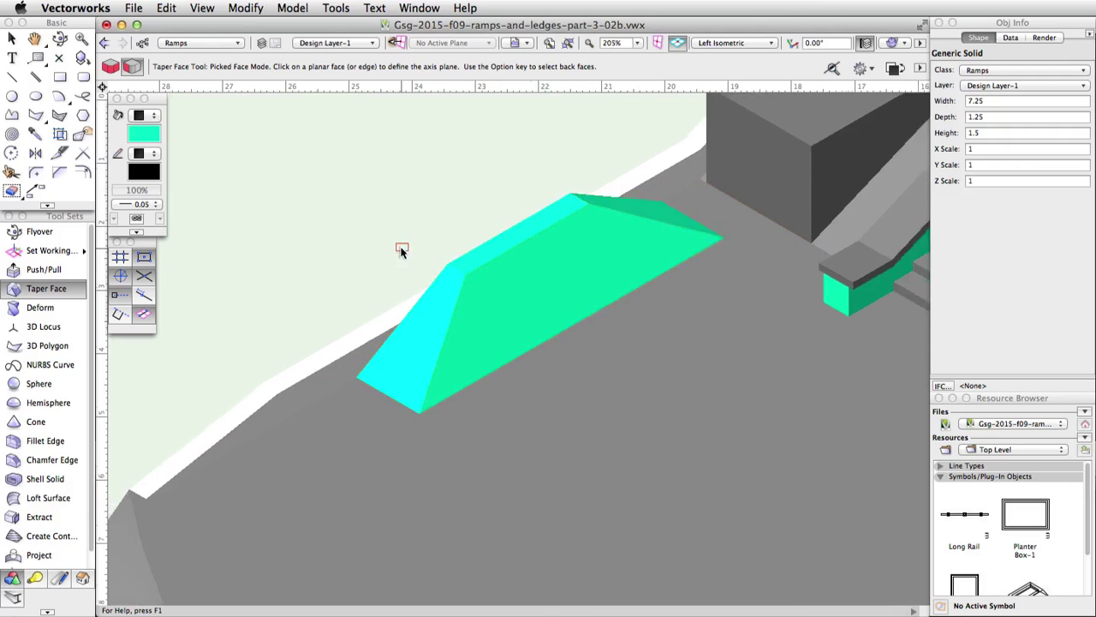
{"action": "scroll", "coordinate": [386, 215], "scroll_direction": "down", "scroll_amount": 10}
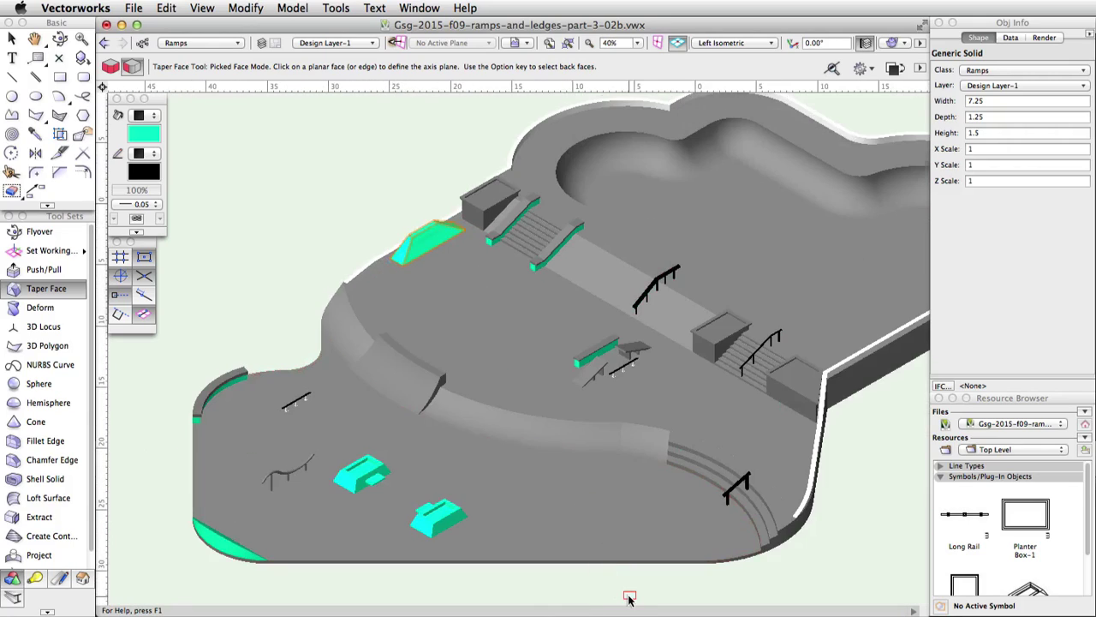
Step: Start a three-point rotated rectangle on the slab's top face with a 6.75 m first side along the straight front edge
{"action": "scroll", "coordinate": [638, 582], "scroll_direction": "up", "scroll_amount": 10}
{"action": "scroll", "coordinate": [668, 548], "scroll_direction": "down", "scroll_amount": 2}
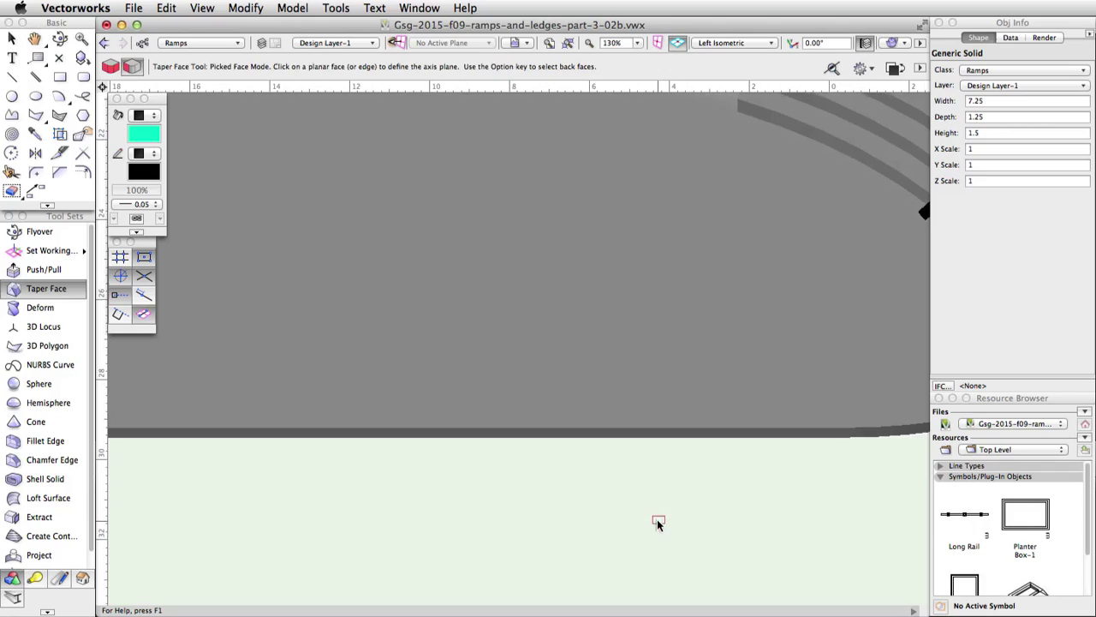
{"action": "left_click", "coordinate": [62, 77]}
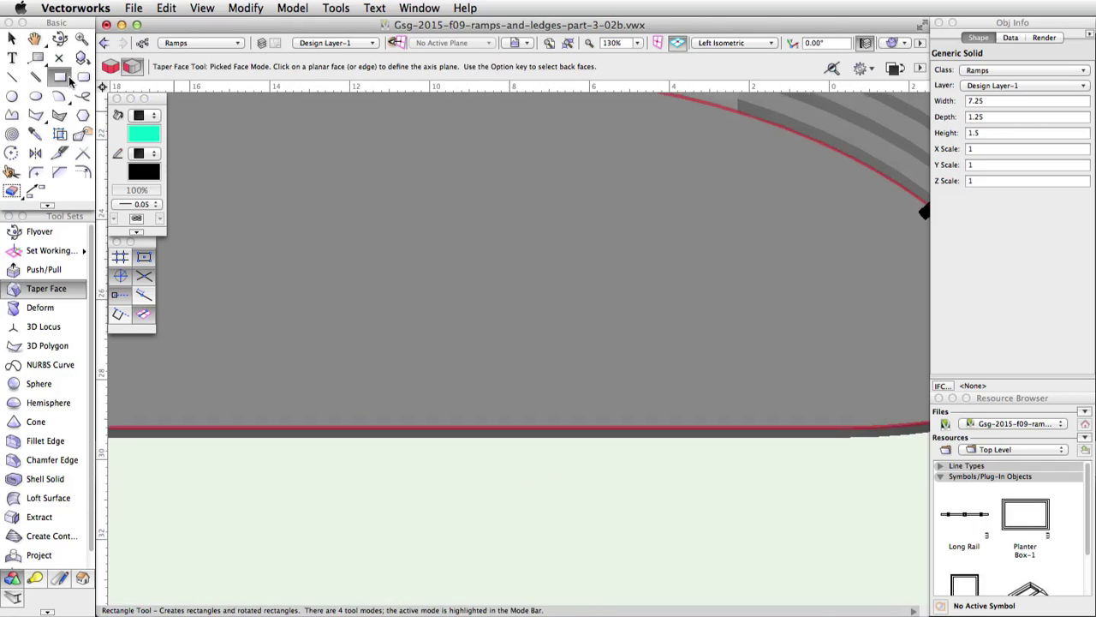
{"action": "left_click", "coordinate": [177, 67]}
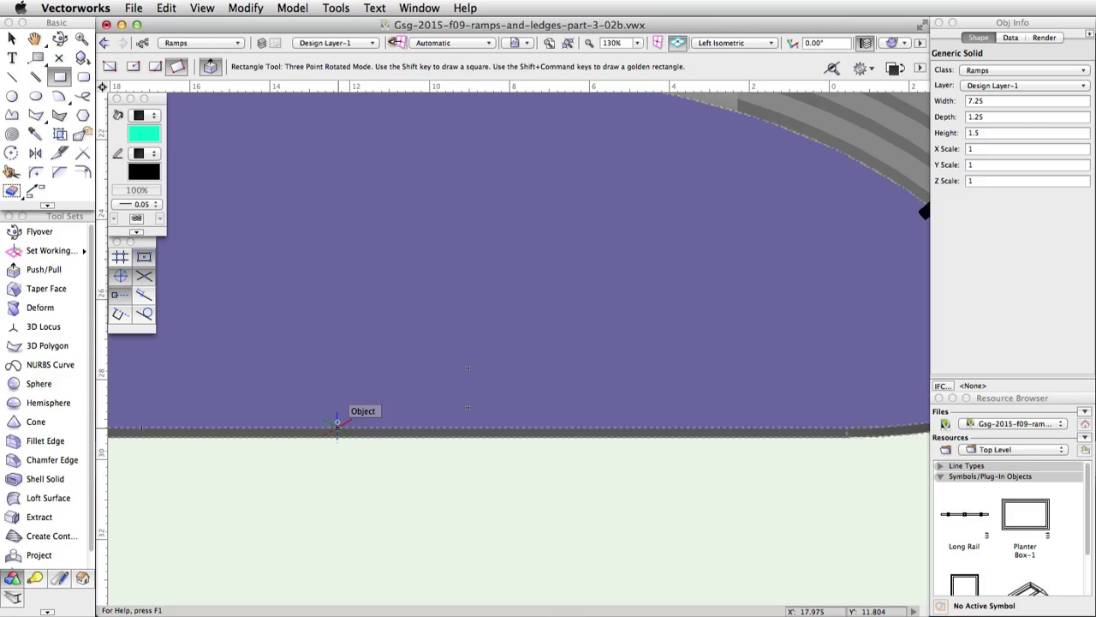
{"action": "left_click", "coordinate": [338, 423]}
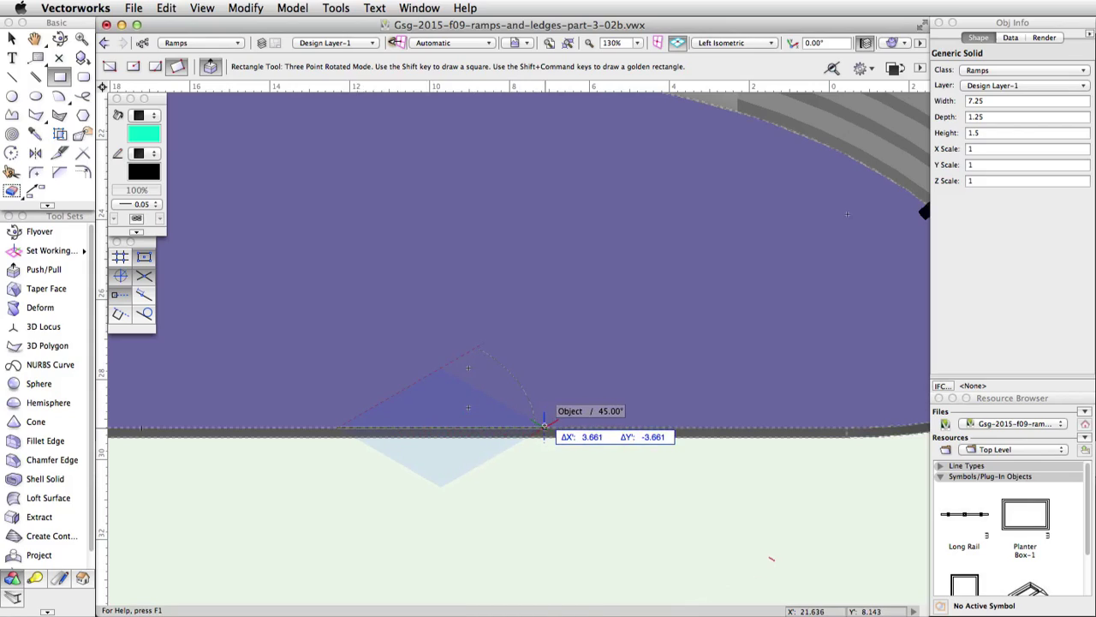
{"action": "key", "text": "Tab"}
{"action": "key", "text": "Tab"}
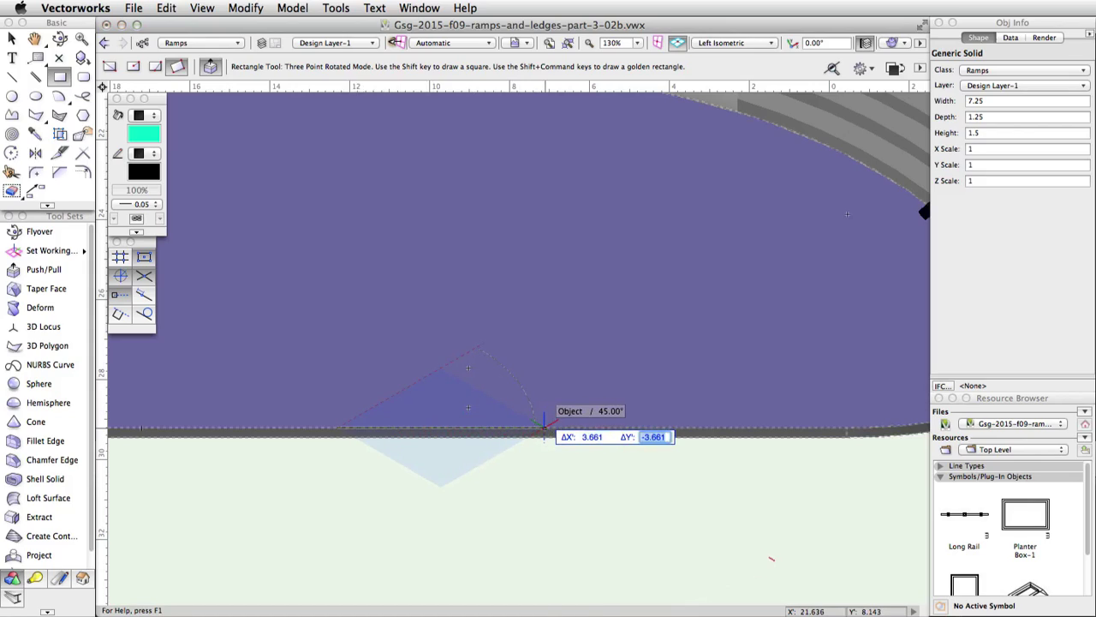
{"action": "key", "text": "Tab"}
{"action": "type", "text": "6.75"}
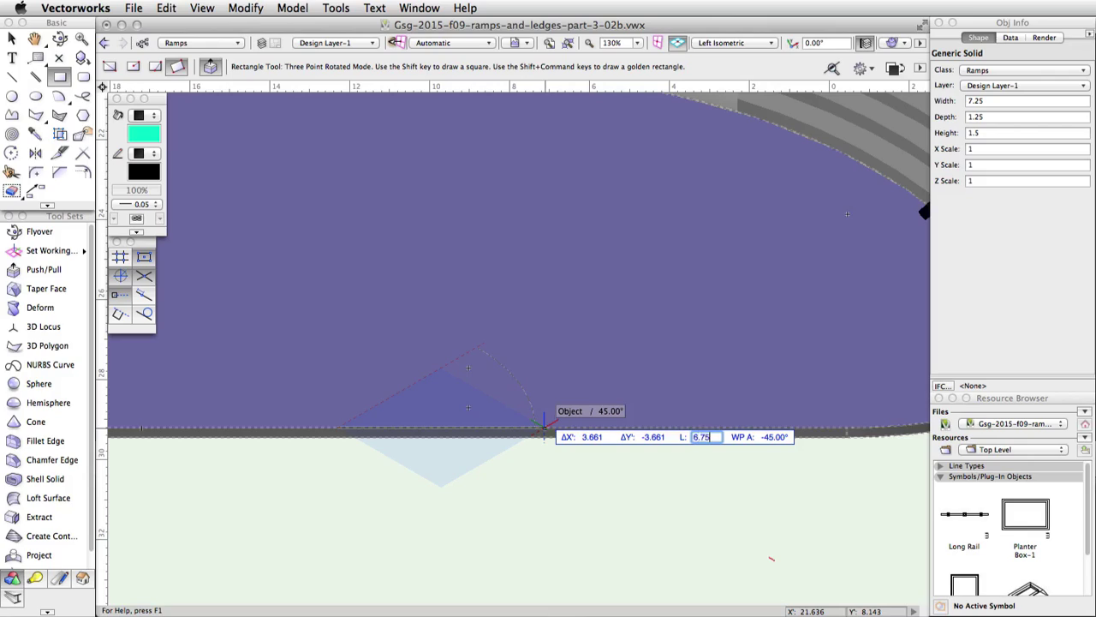
{"action": "key", "text": "Tab"}
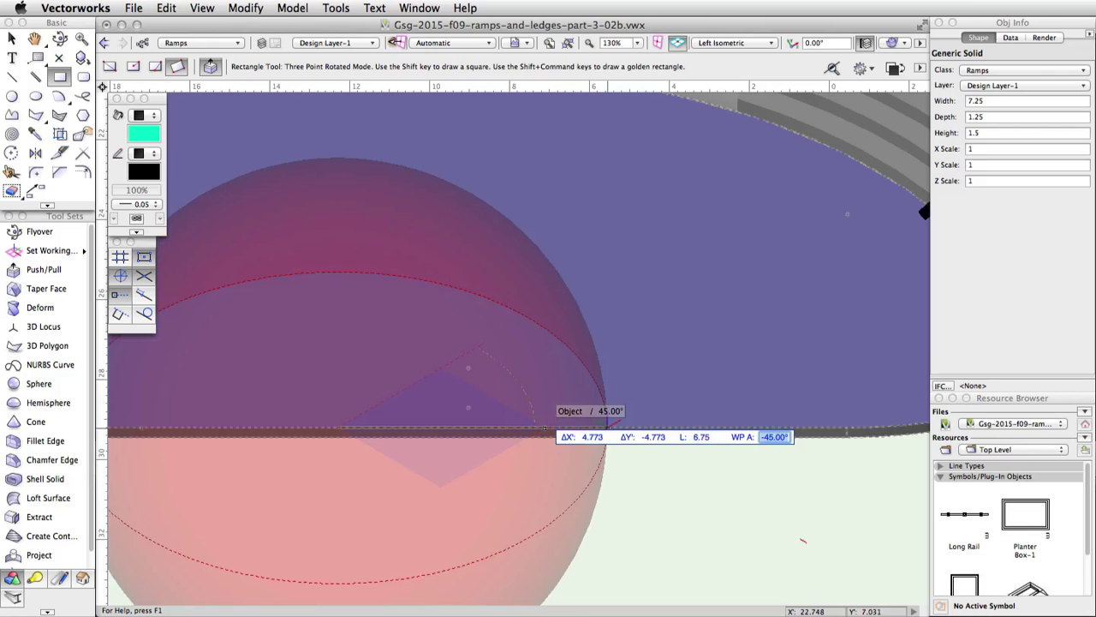
{"action": "key", "text": "Return"}
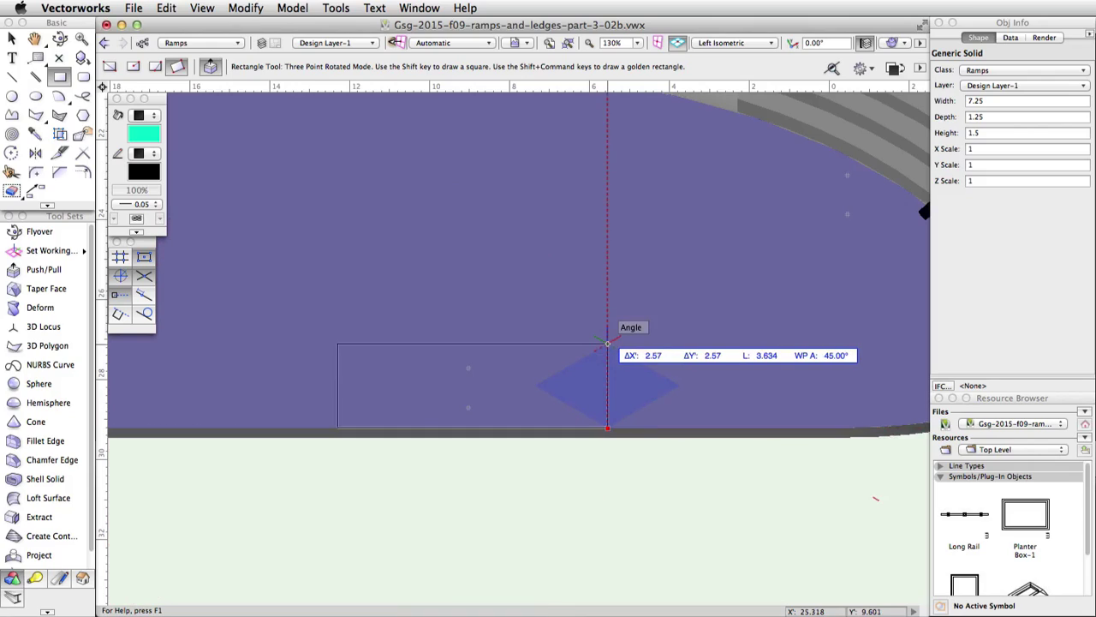
Step: Complete the rectangle with a second side 3.25 m long, running inward onto the slab
{"action": "key", "text": "Tab"}
{"action": "key", "text": "Tab"}
{"action": "key", "text": "Tab"}
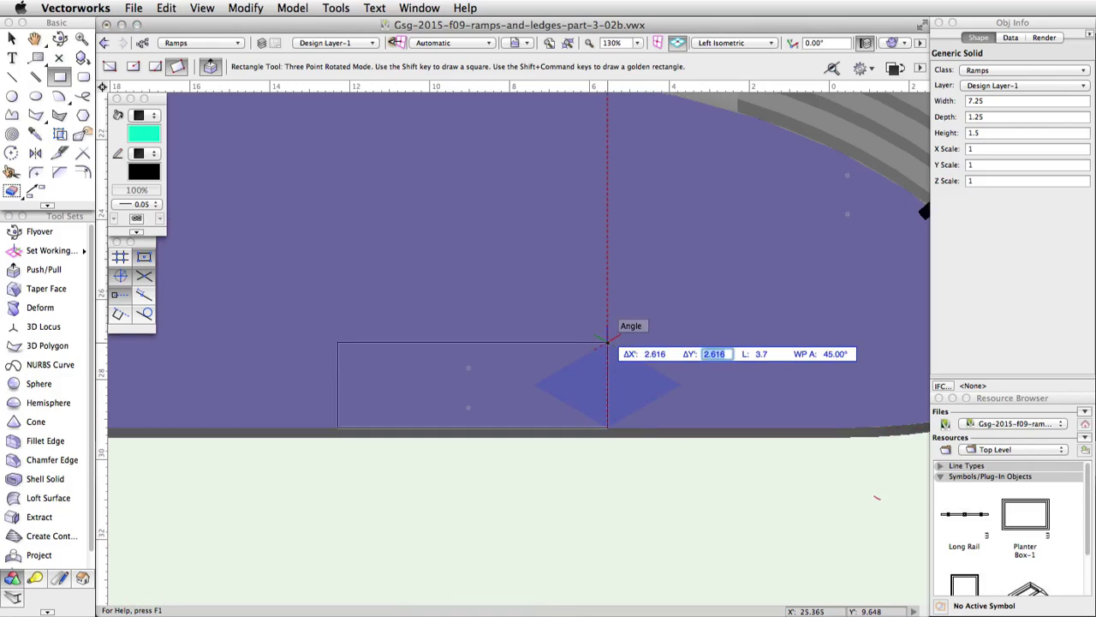
{"action": "type", "text": "3.25"}
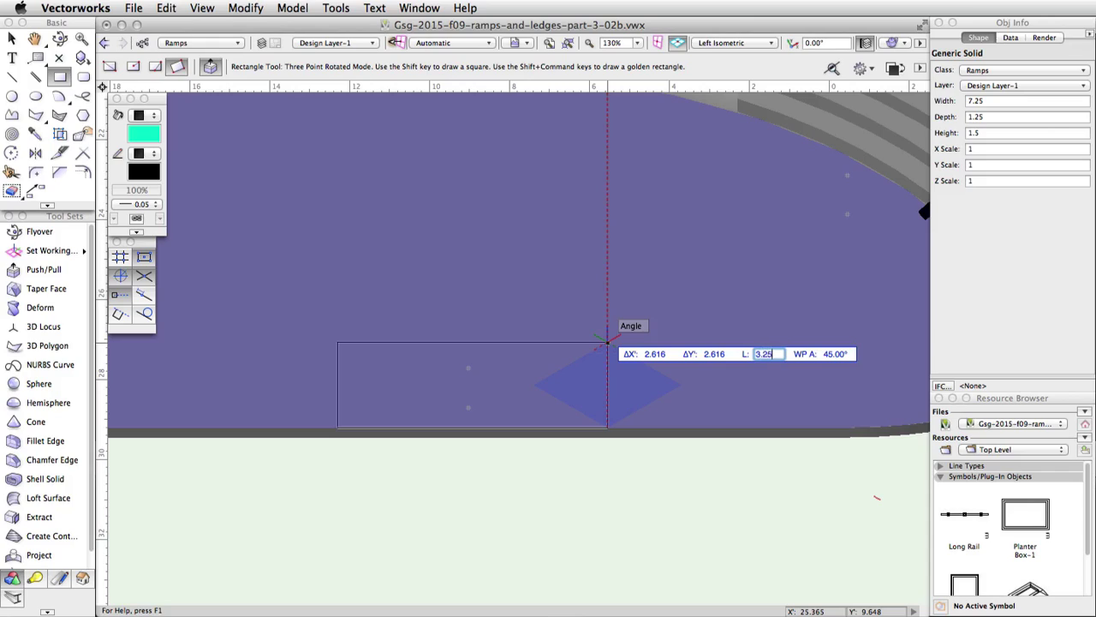
{"action": "key", "text": "Tab"}
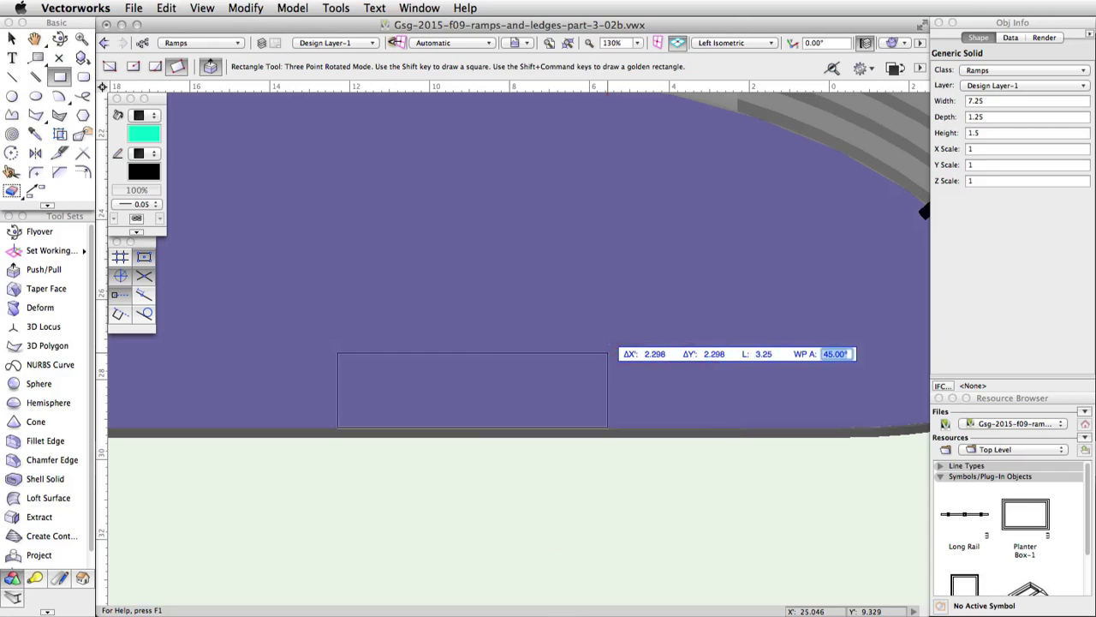
{"action": "key", "text": "Return"}
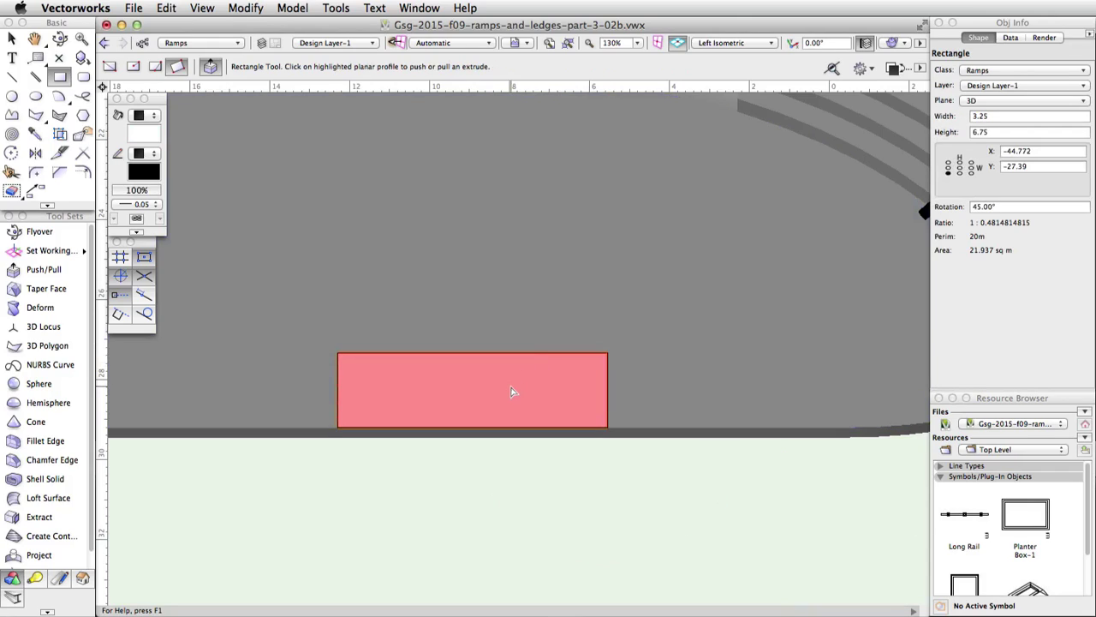
Step: Extrude the new rectangle upward by 0.85 m
{"action": "left_click", "coordinate": [511, 390]}
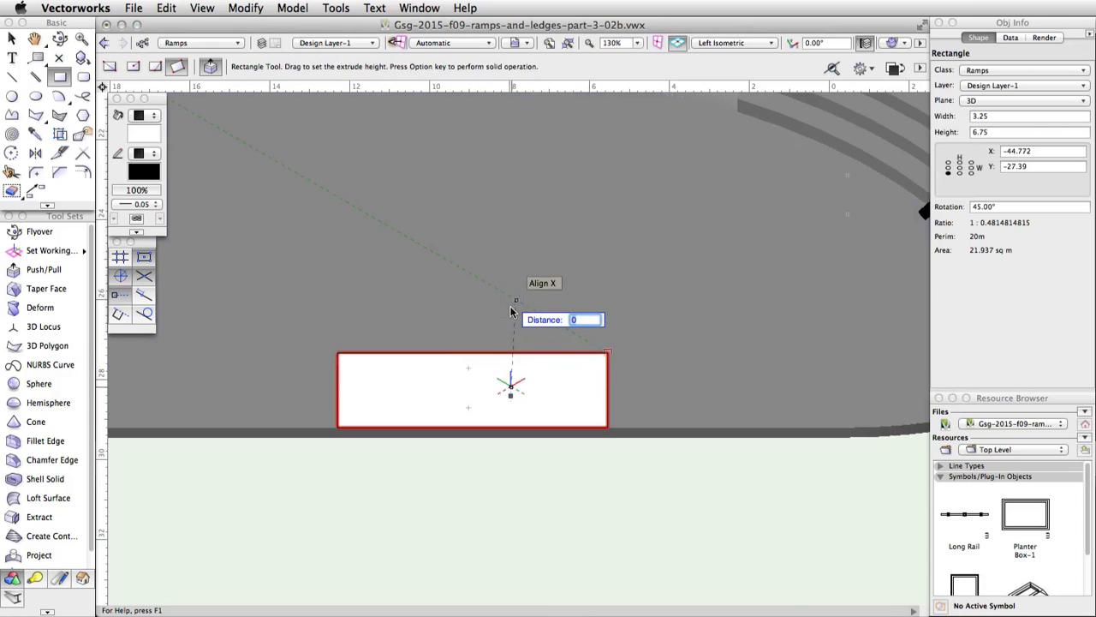
{"action": "type", "text": "0.85"}
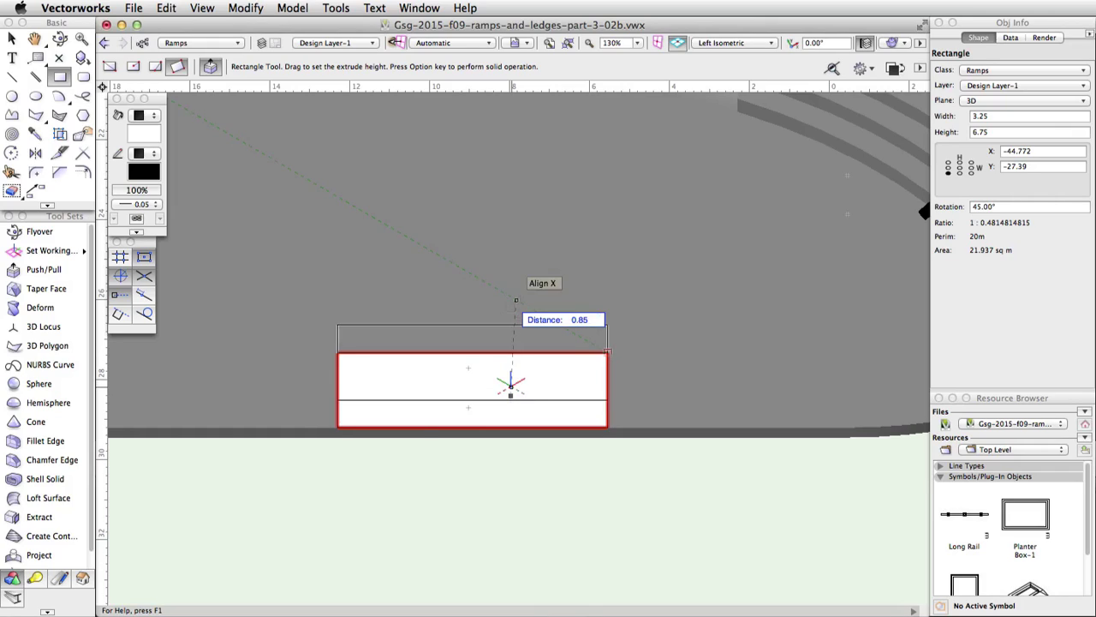
{"action": "key", "text": "Return"}
Step: Taper the block with Deform's Taper Solid mode from its top face center along its long direction, using a taper ratio of 0.3
{"action": "left_click", "coordinate": [40, 307]}
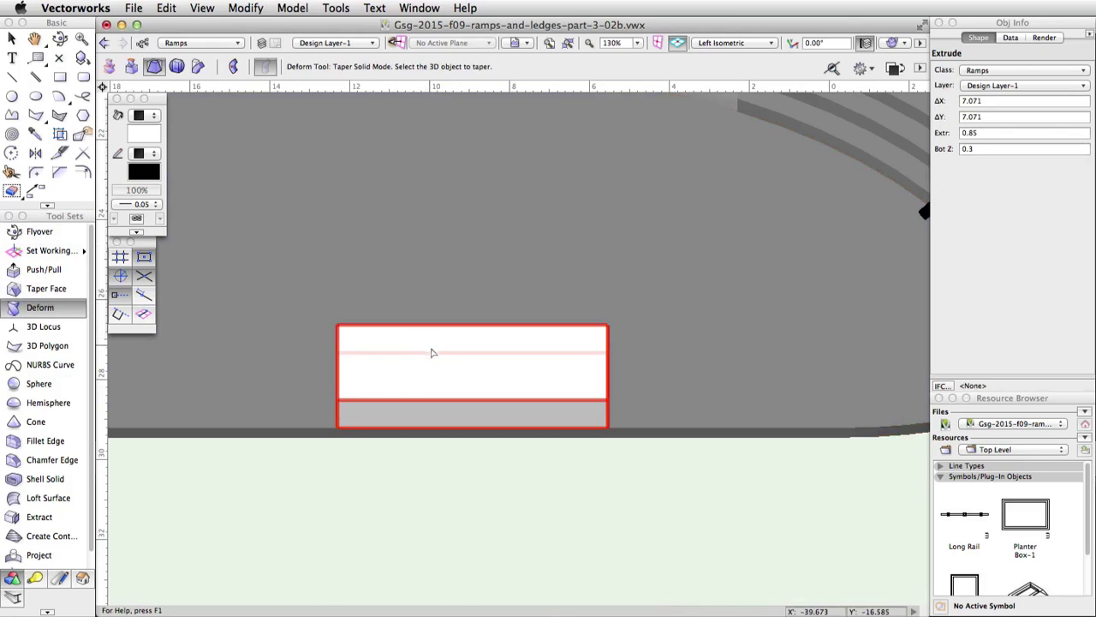
{"action": "left_click", "coordinate": [461, 377]}
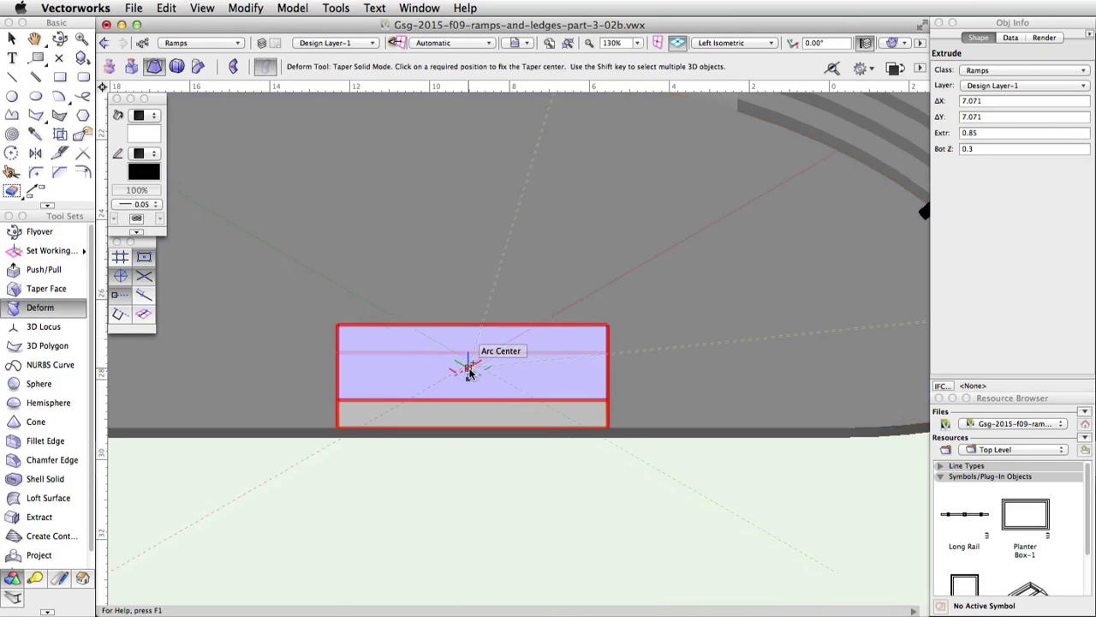
{"action": "left_click", "coordinate": [469, 366]}
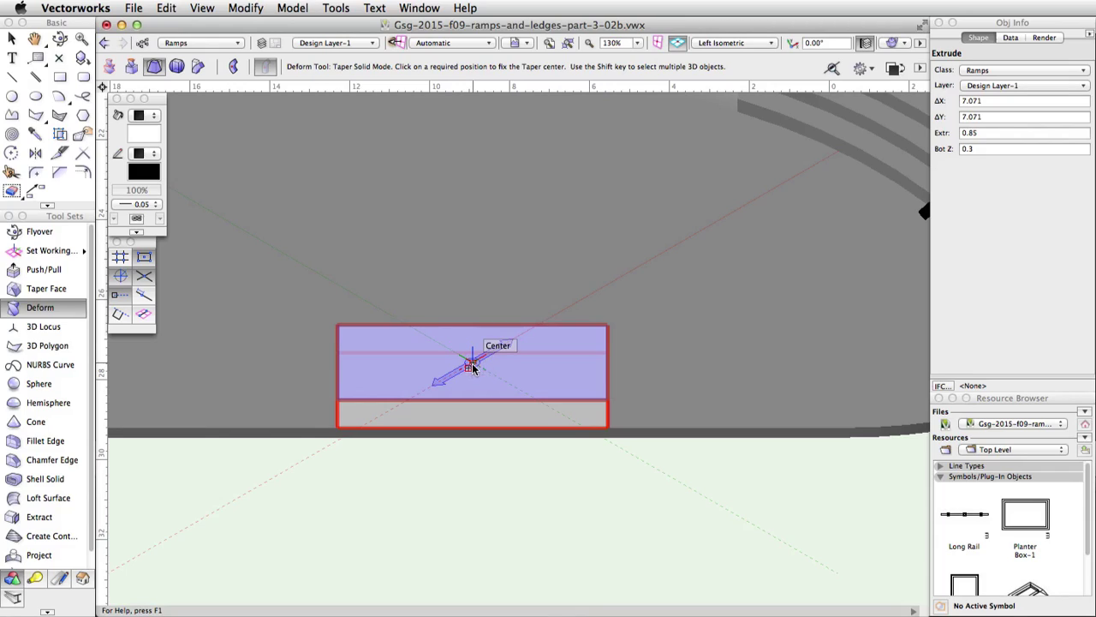
{"action": "left_click", "coordinate": [471, 366]}
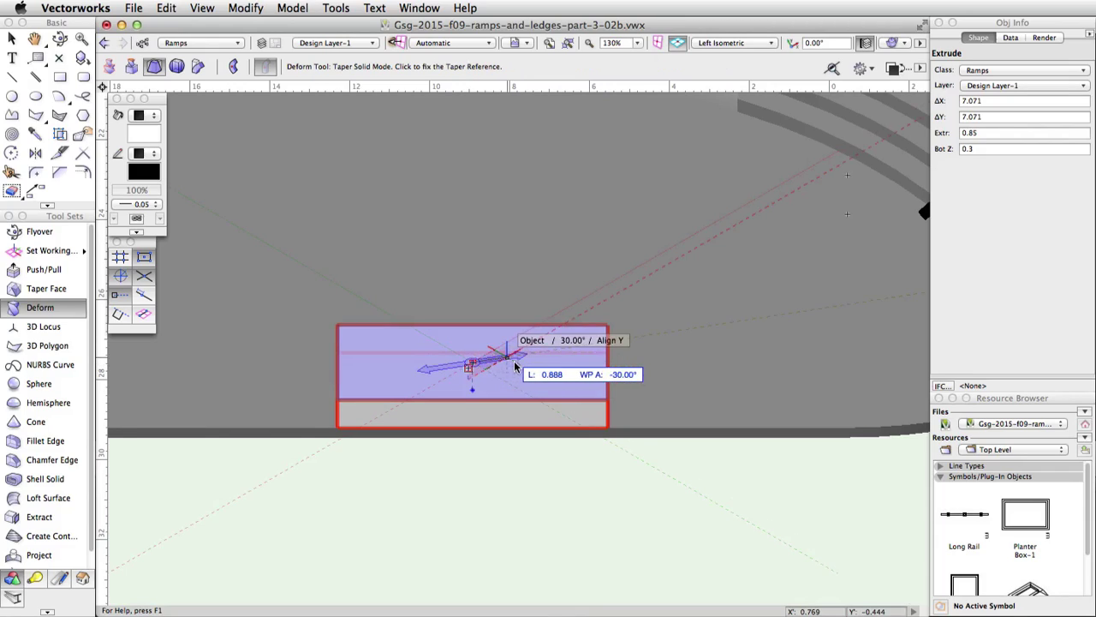
{"action": "left_click", "coordinate": [606, 364]}
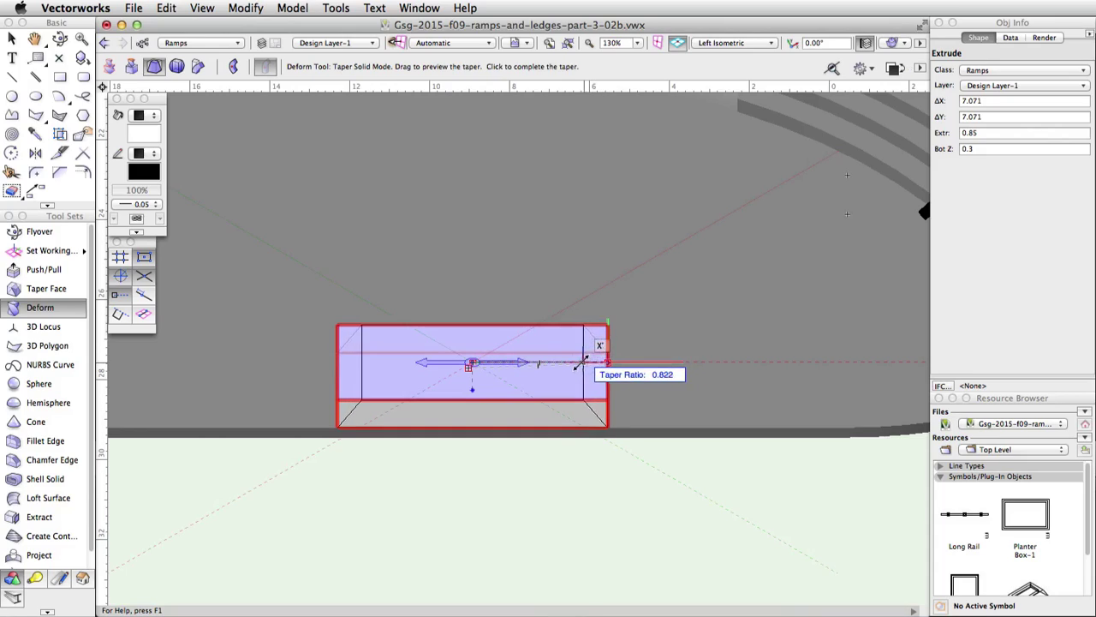
{"action": "key", "text": "Tab"}
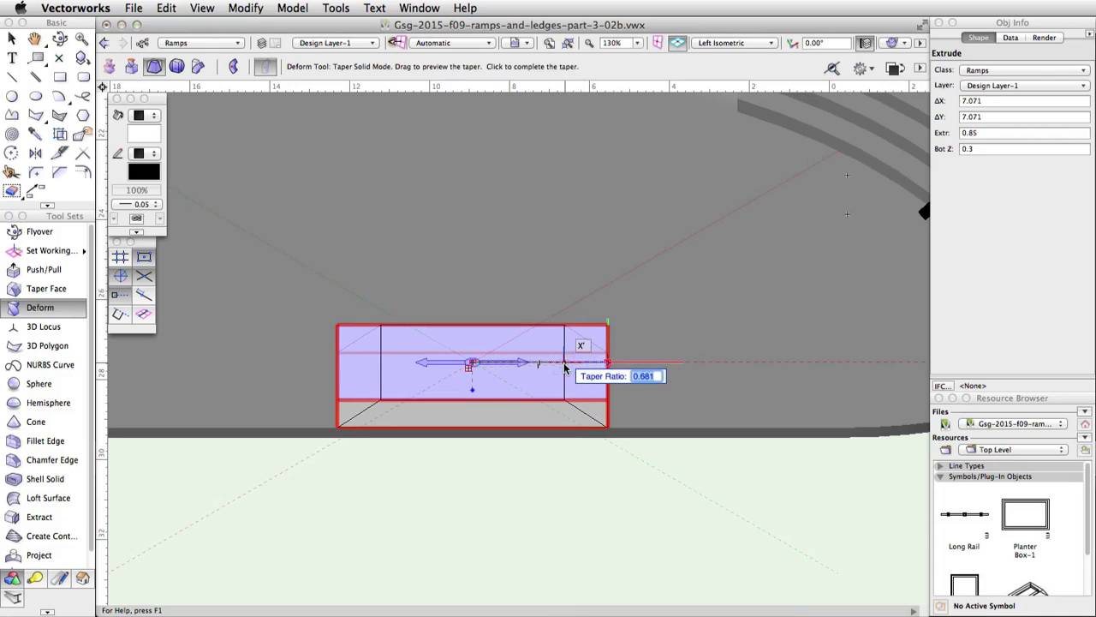
{"action": "type", "text": "0.3"}
{"action": "key", "text": "Tab"}
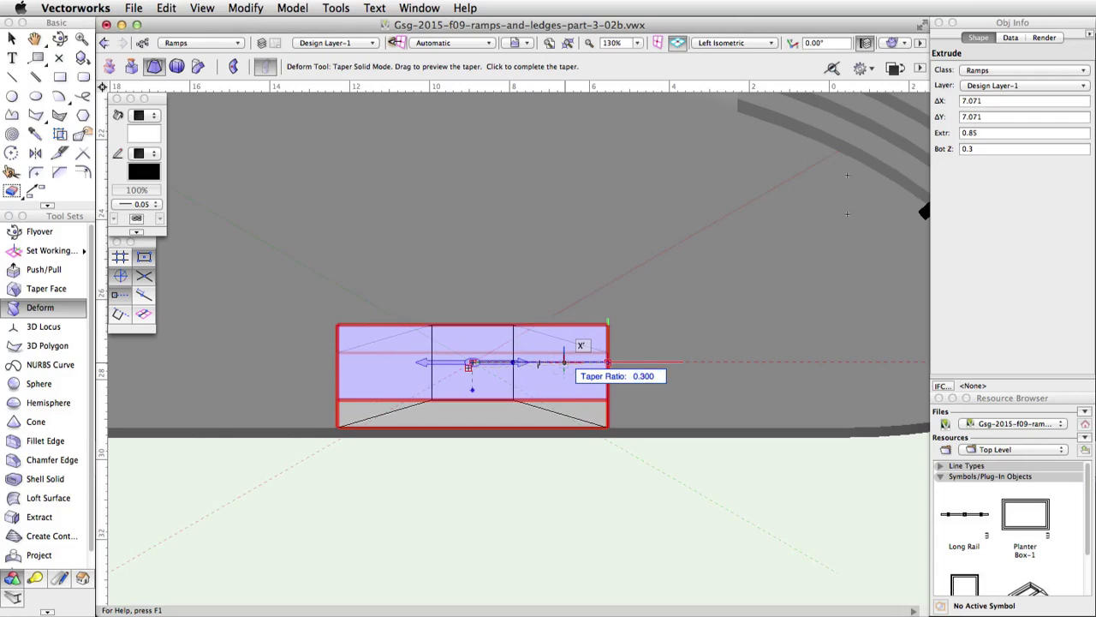
{"action": "left_click", "coordinate": [563, 362]}
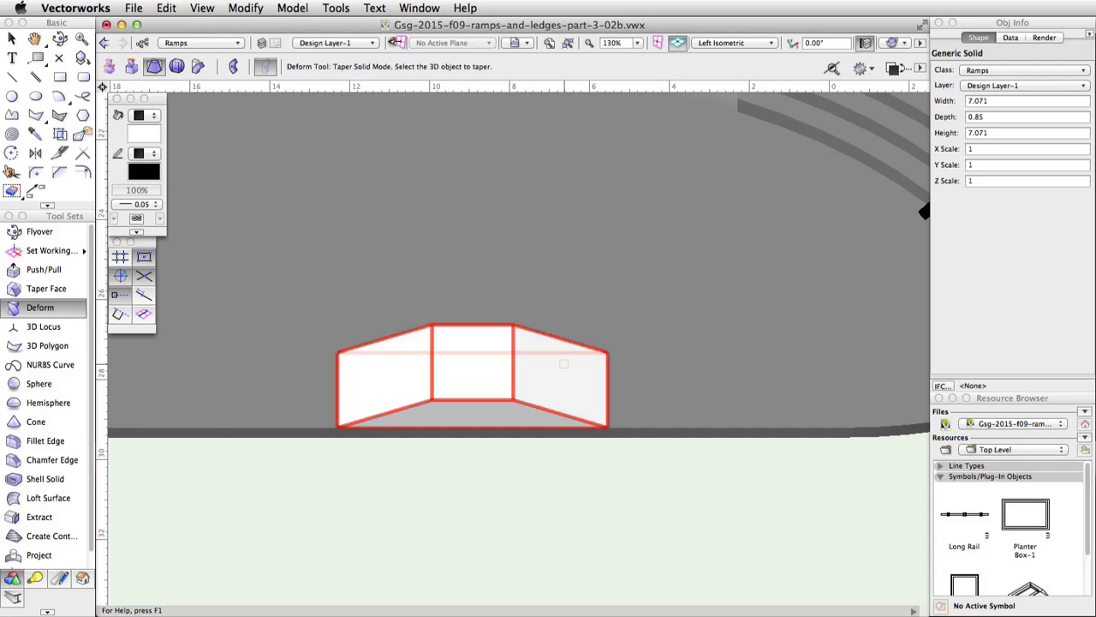
Step: In Top/Plan view, draw a thin rotated rectangle across the ramp's full 6.75 m length near its inner long edge, with ΔX -0.15
{"action": "left_click", "coordinate": [715, 43]}
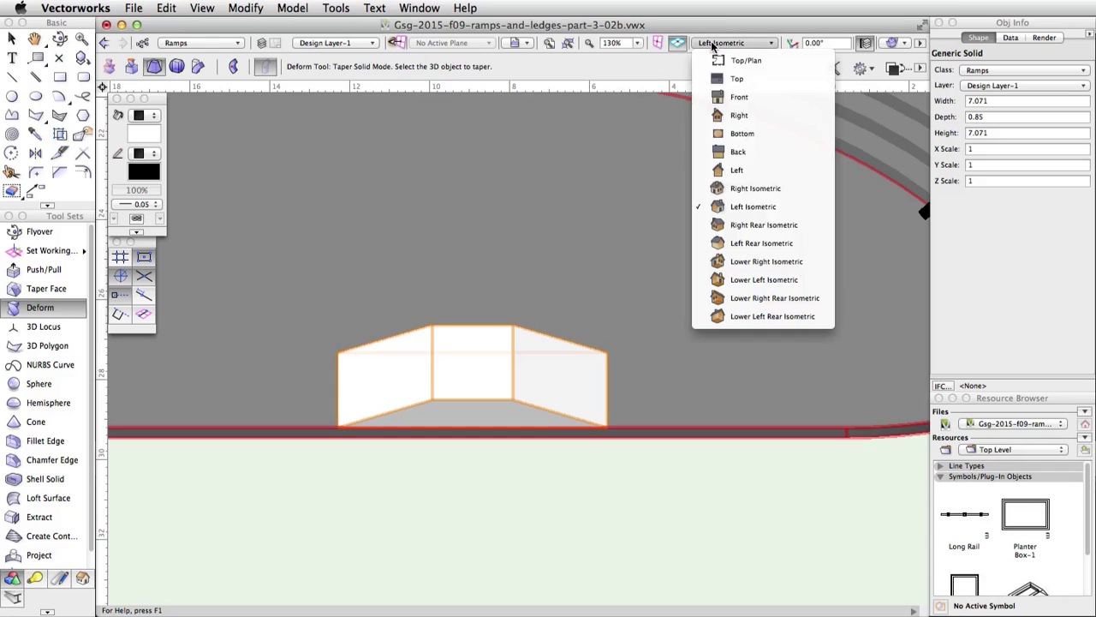
{"action": "left_click", "coordinate": [719, 61]}
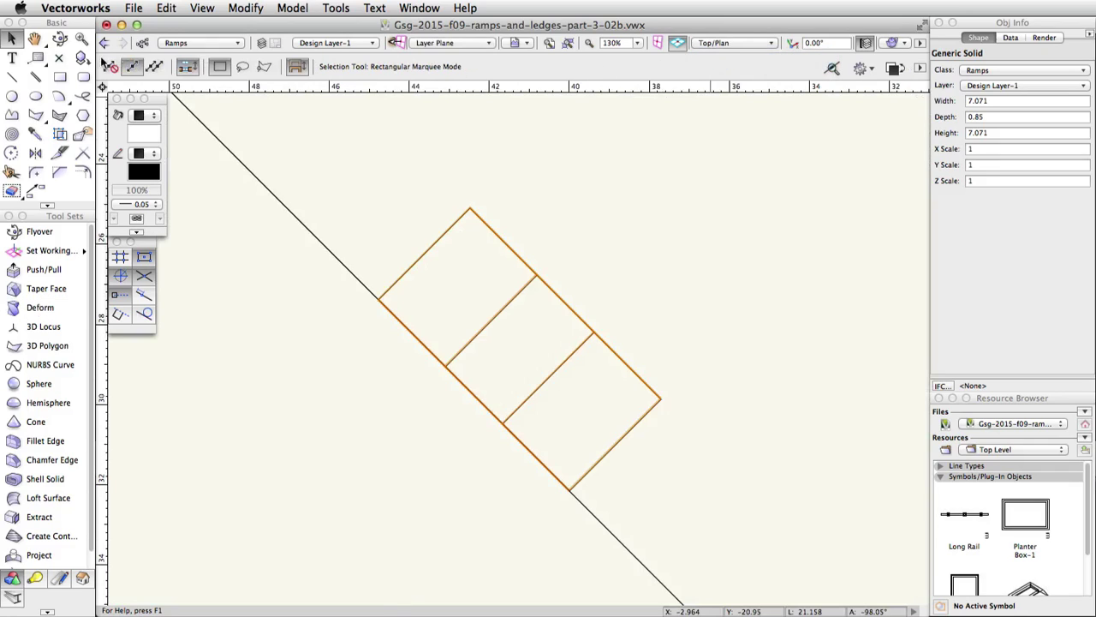
{"action": "left_click", "coordinate": [59, 77]}
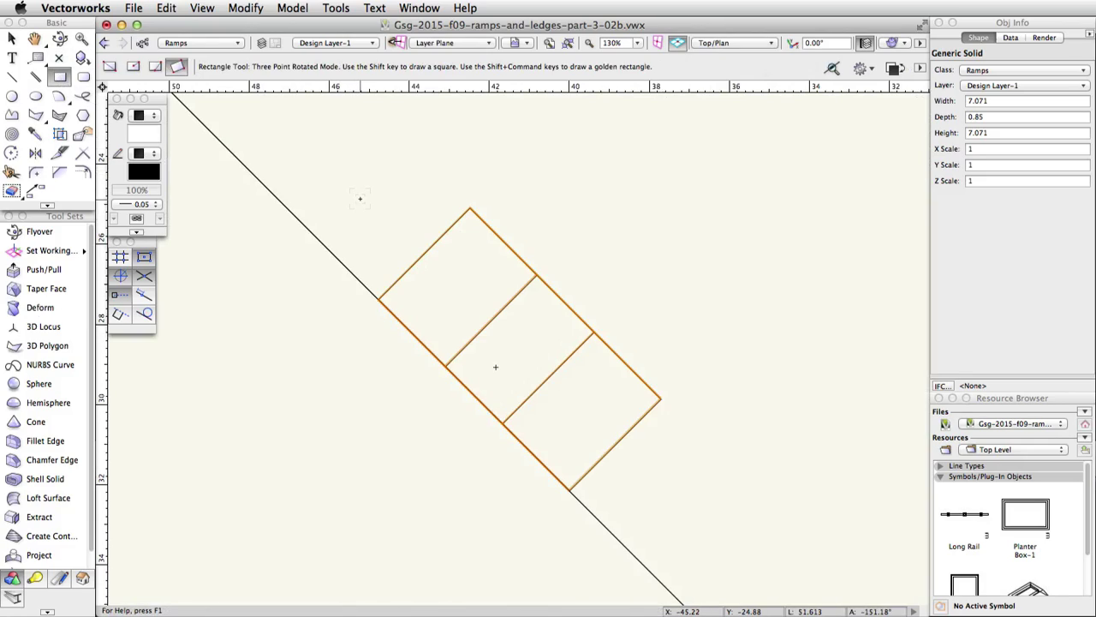
{"action": "left_click", "coordinate": [449, 227]}
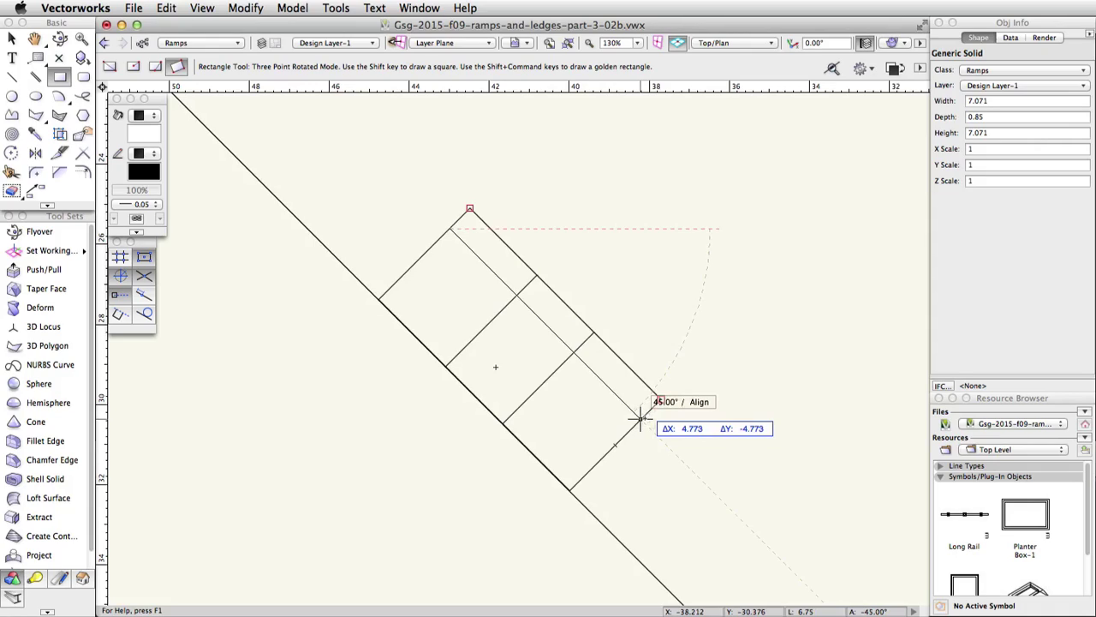
{"action": "left_click", "coordinate": [640, 419]}
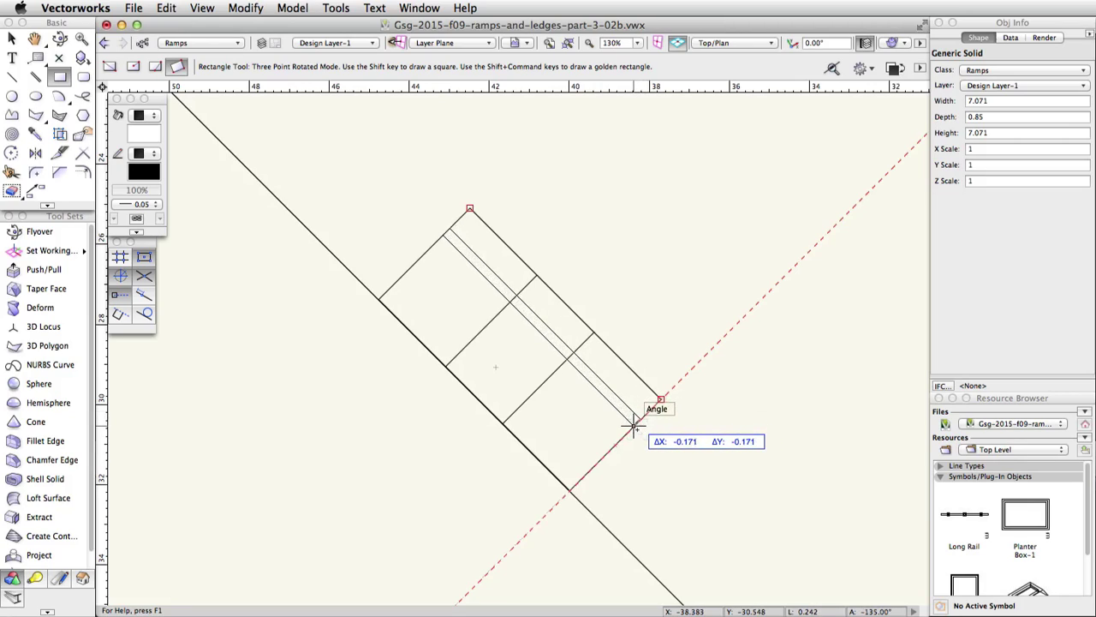
{"action": "key", "text": "Tab"}
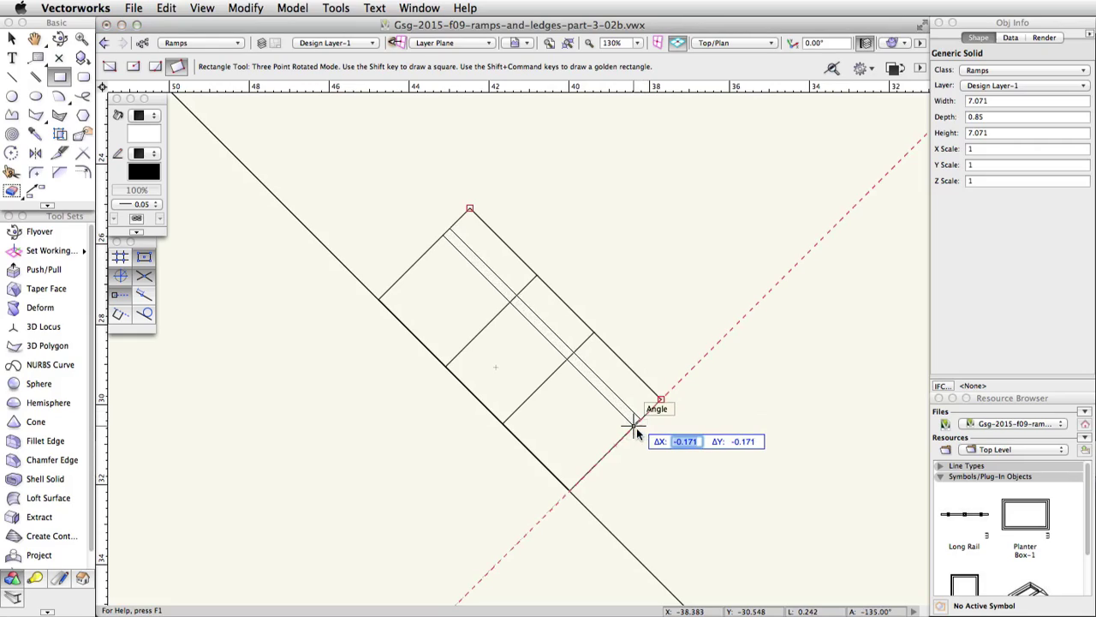
{"action": "type", "text": "-0.15"}
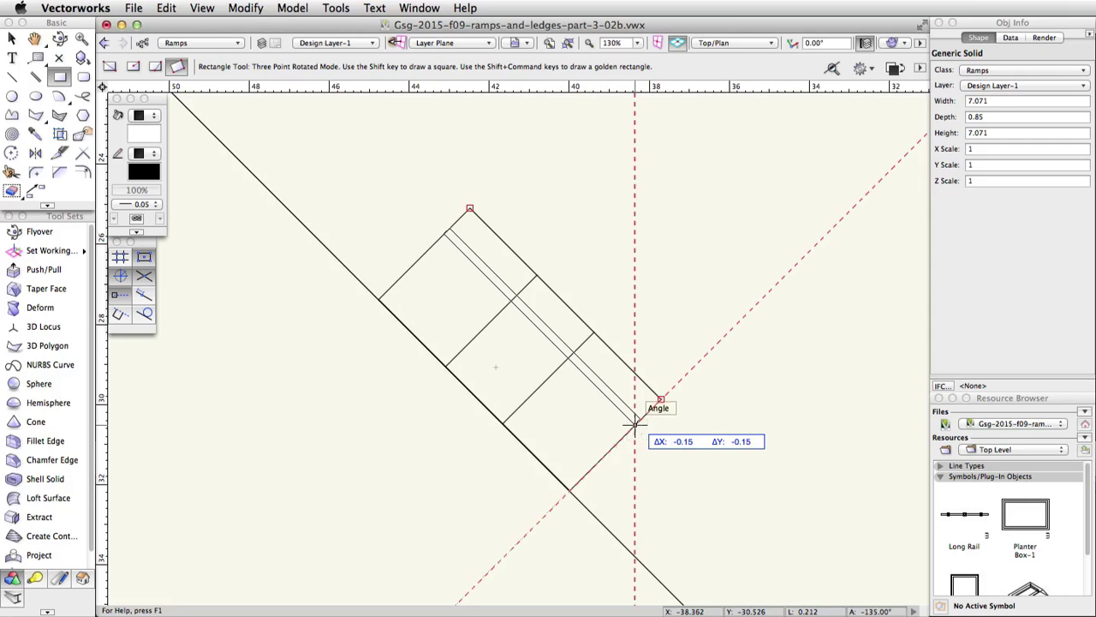
{"action": "key", "text": "Return"}
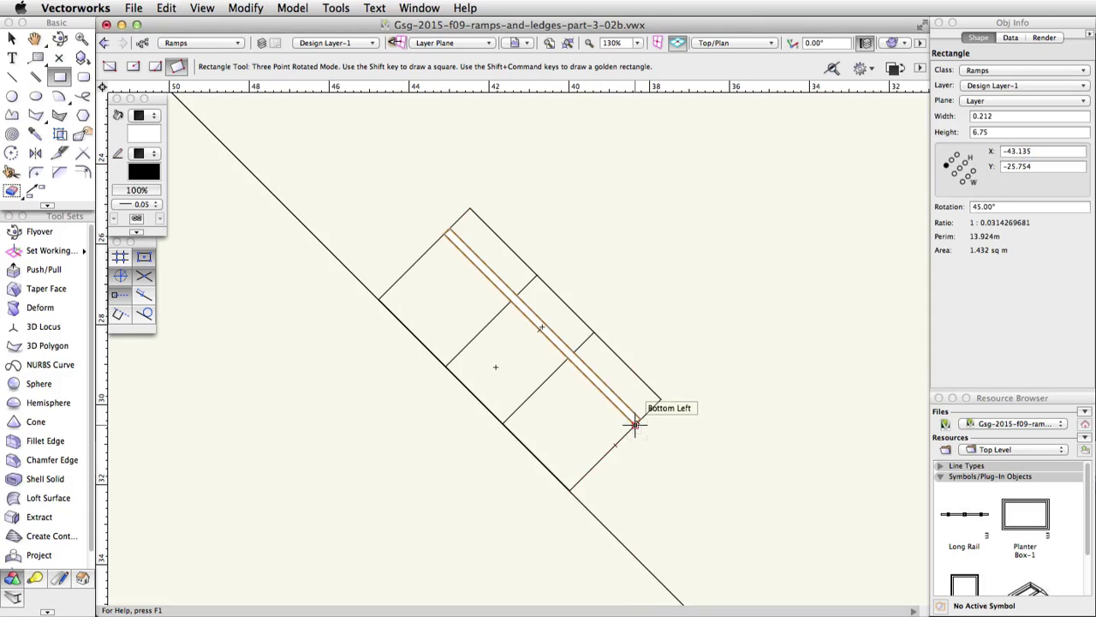
Step: Extrude the thin rectangle across the ramp to 1.5 m
{"action": "left_click", "coordinate": [292, 7]}
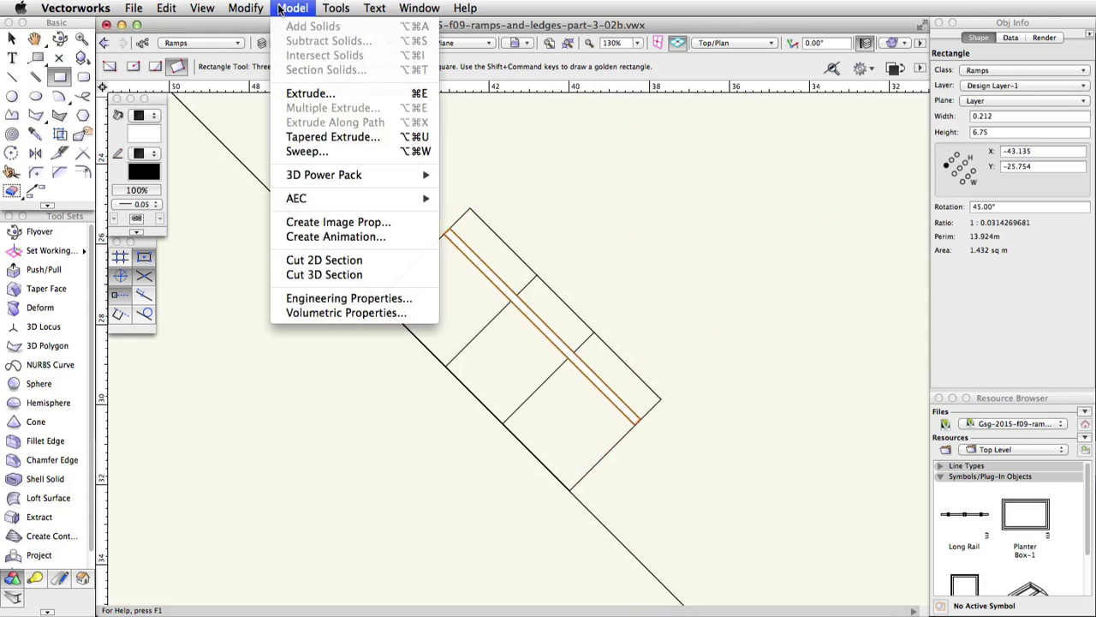
{"action": "left_click", "coordinate": [309, 92]}
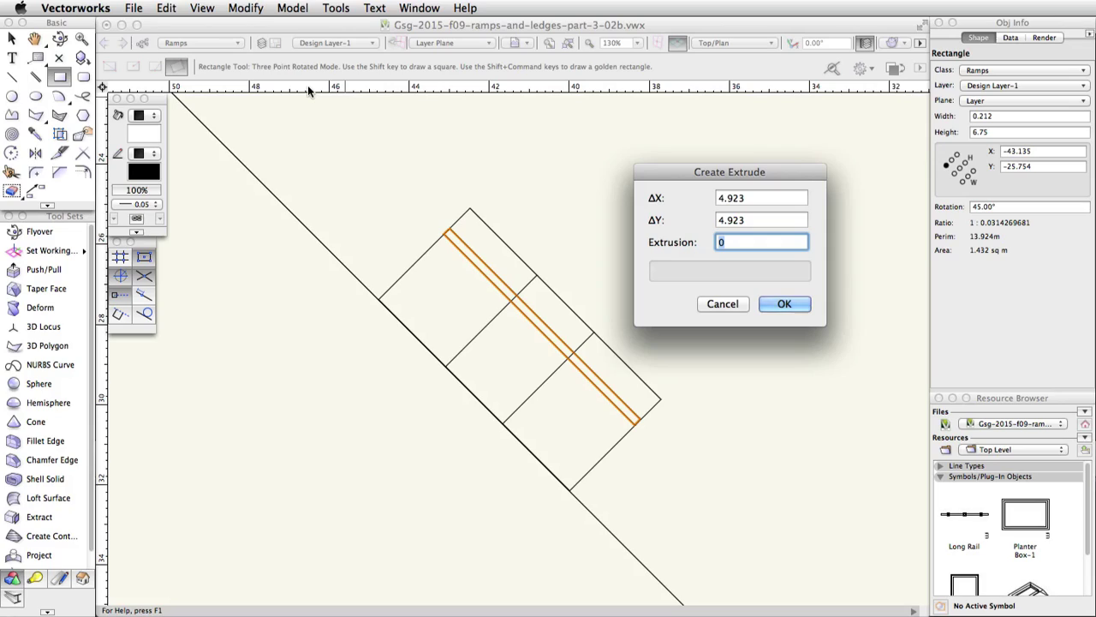
{"action": "type", "text": "1.5"}
{"action": "key", "text": "Return"}
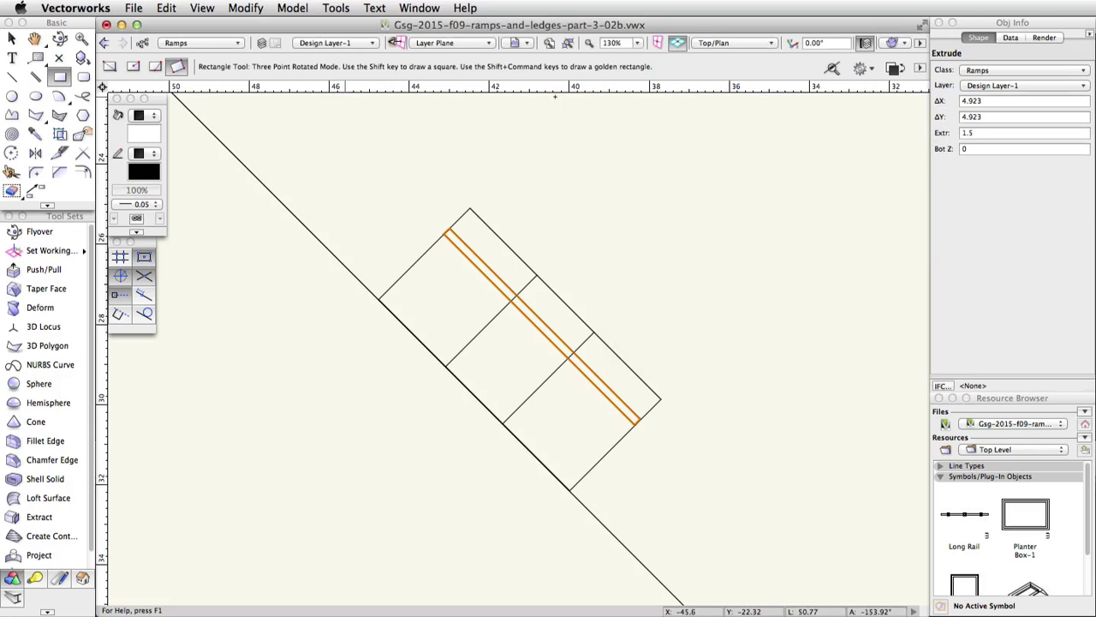
Step: In Left Isometric view, draw two sloped lines about 2.48 m long on the wall's face, from its end-edge midpoints to its top edge above the ramp's bends
{"action": "left_click", "coordinate": [719, 42]}
{"action": "left_click", "coordinate": [751, 206]}
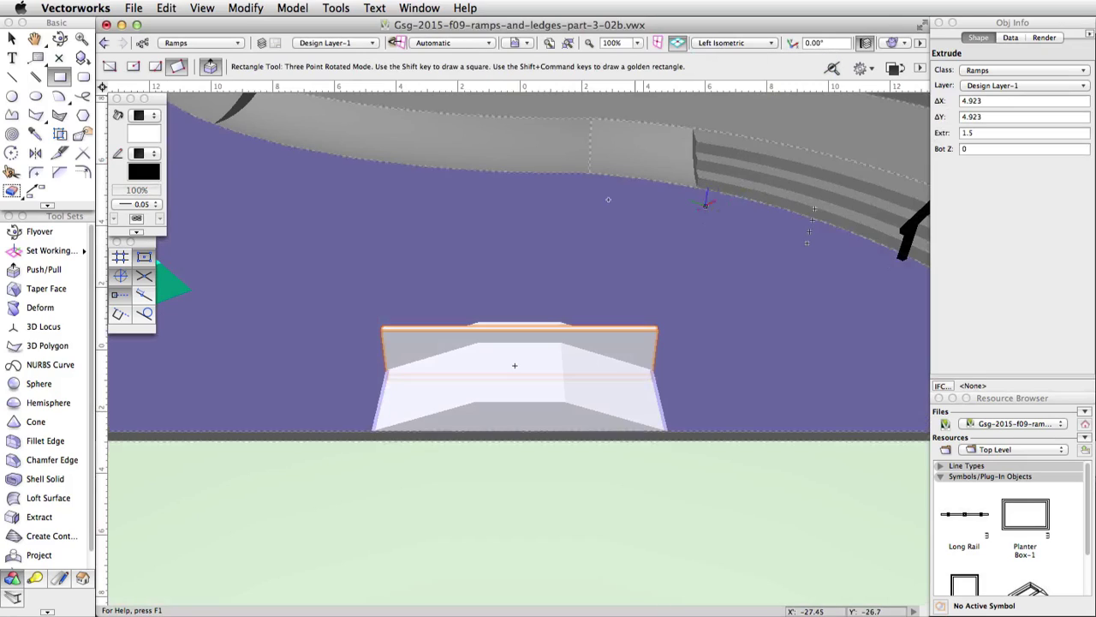
{"action": "left_click", "coordinate": [12, 76]}
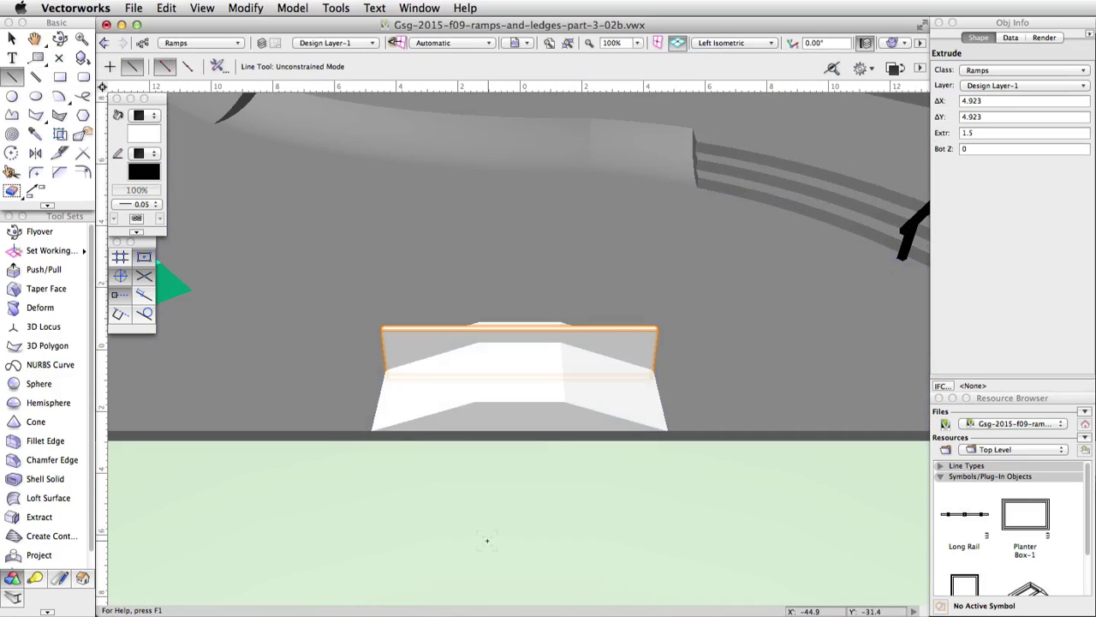
{"action": "scroll", "coordinate": [520, 424], "scroll_direction": "up", "scroll_amount": 3}
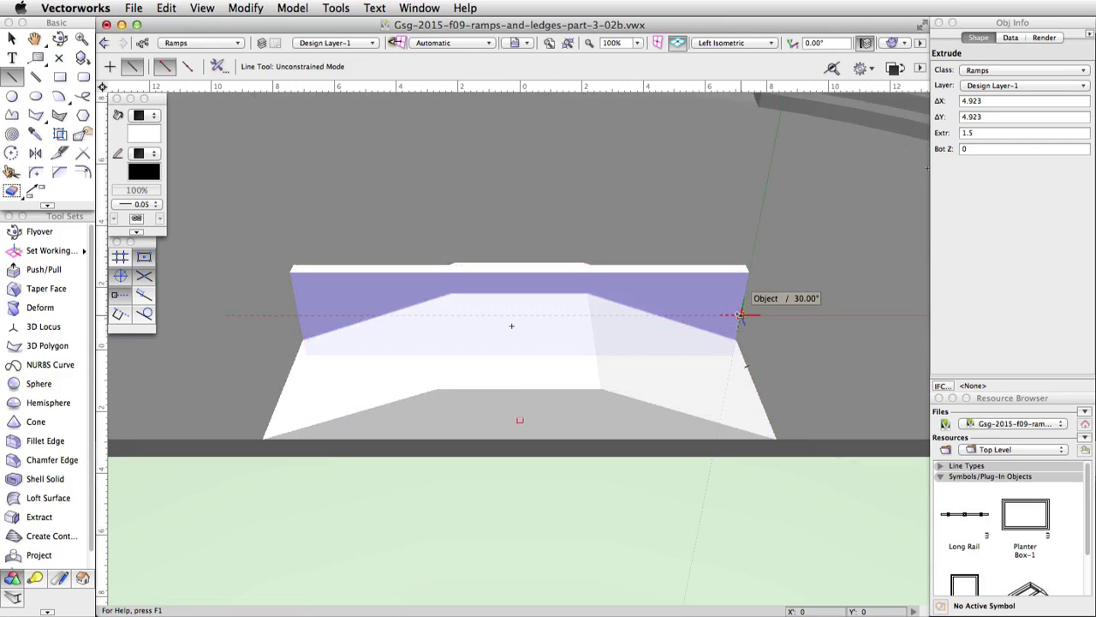
{"action": "left_click", "coordinate": [740, 314]}
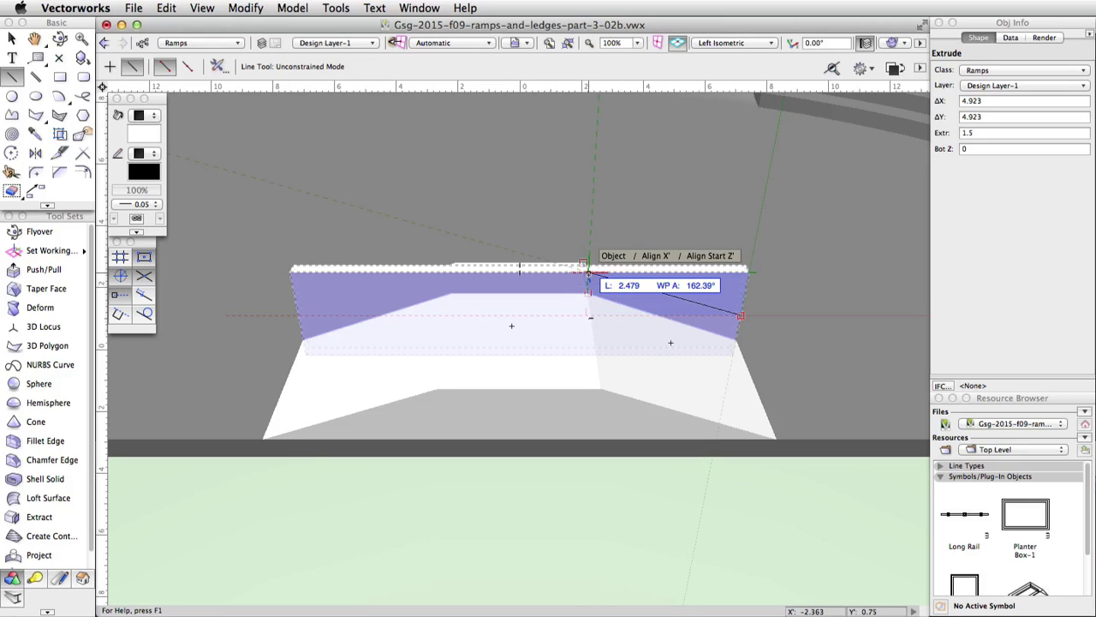
{"action": "left_click", "coordinate": [587, 273]}
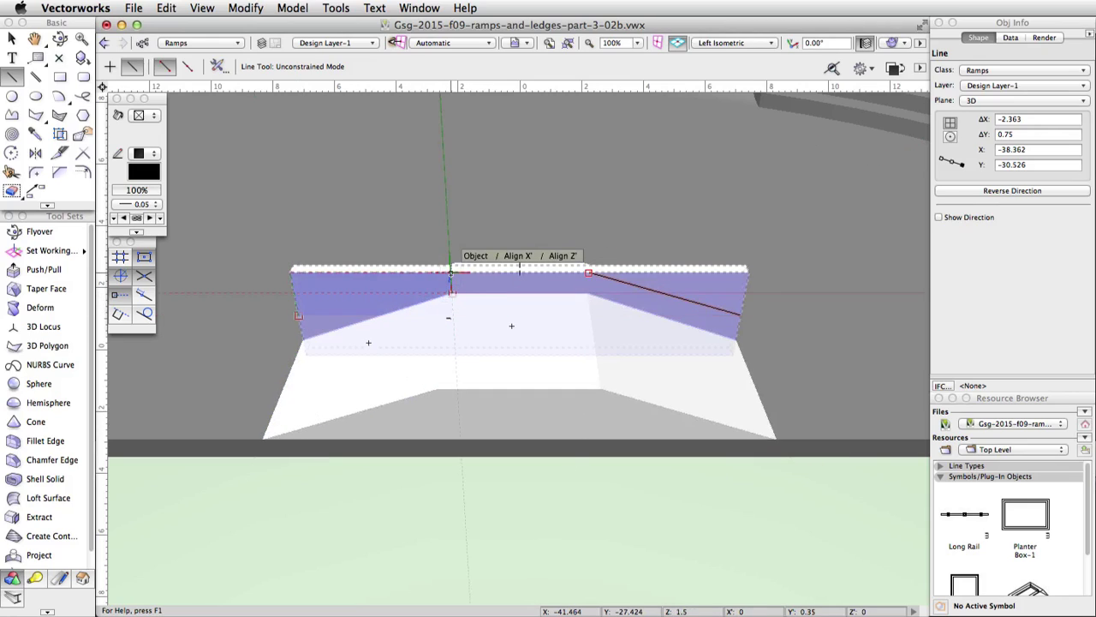
{"action": "left_click", "coordinate": [451, 275]}
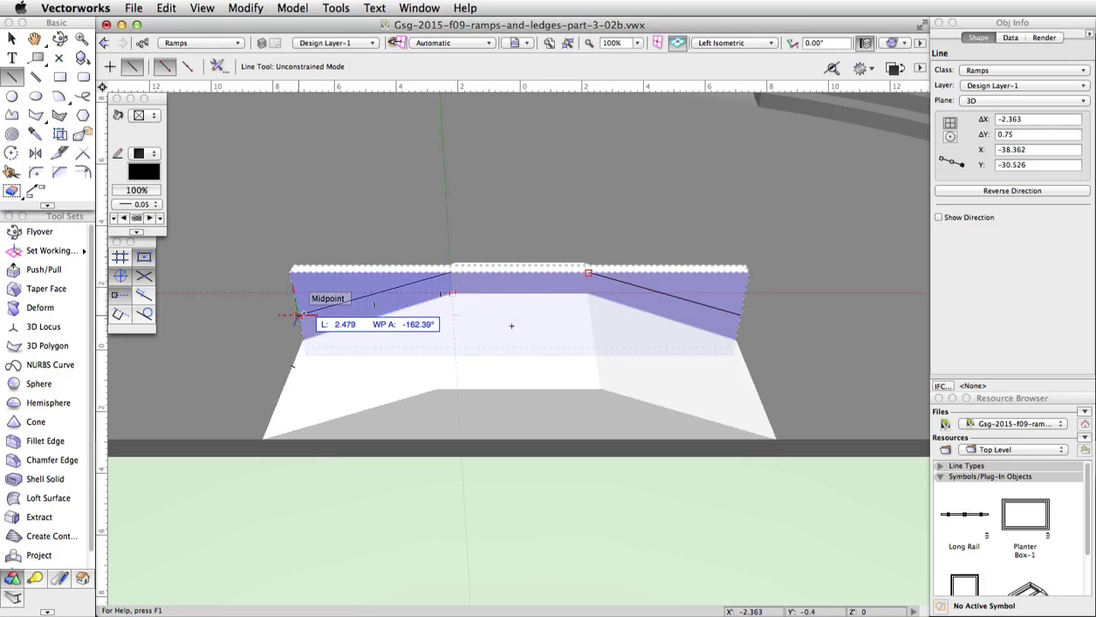
{"action": "left_click", "coordinate": [300, 314]}
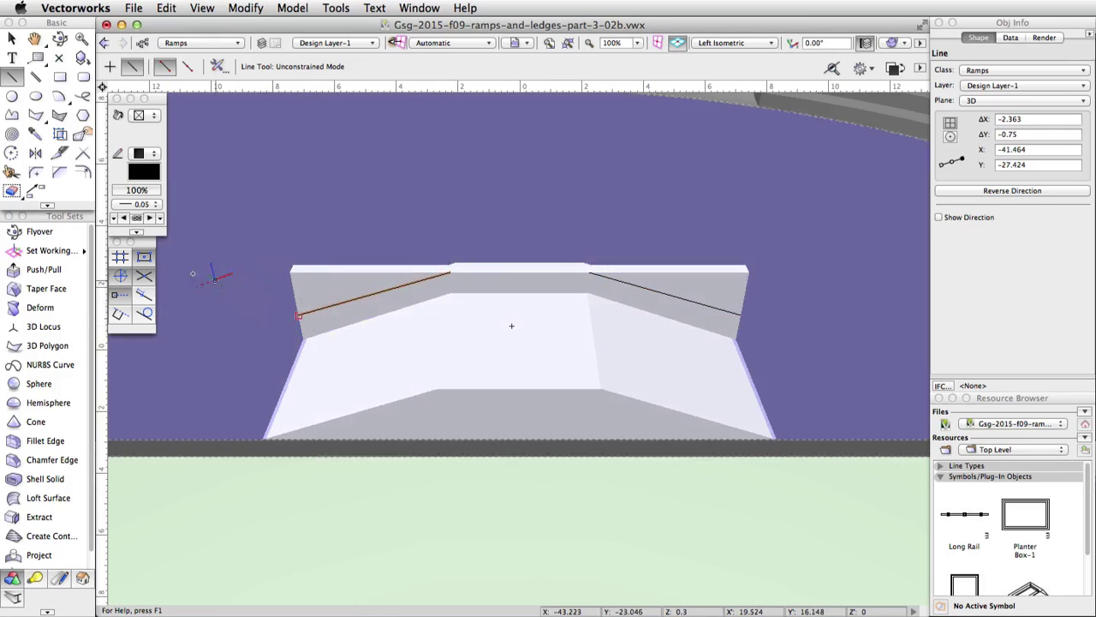
Step: Cut away both upper corners of the wall above the sloped lines using Push/Pull in Sub-Face mode, pushing through the full thickness
{"action": "left_click", "coordinate": [41, 269]}
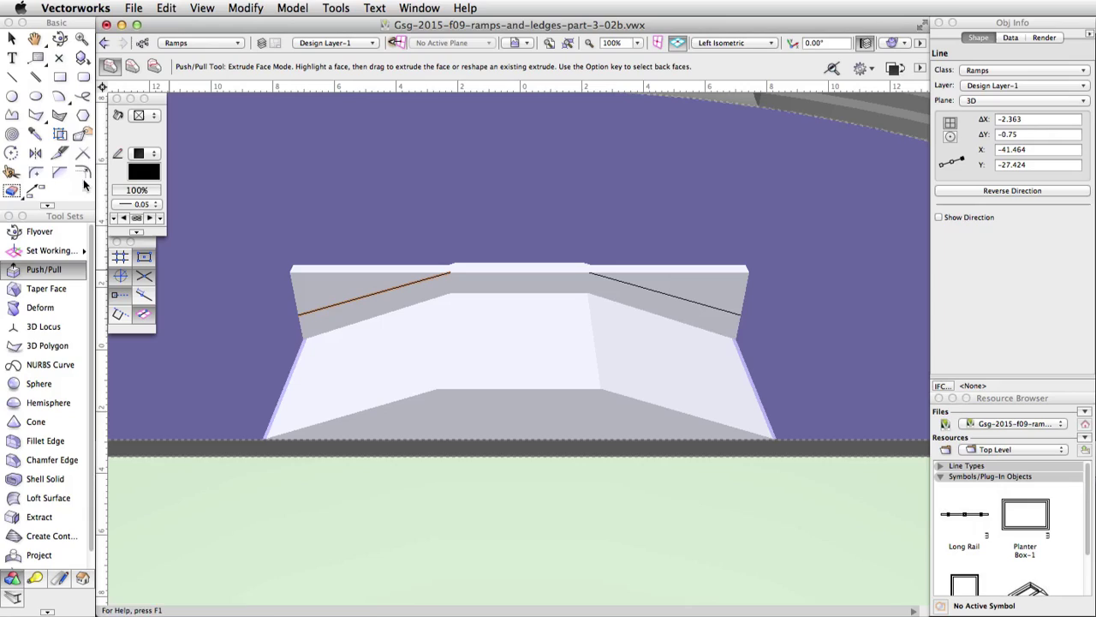
{"action": "left_click", "coordinate": [154, 66]}
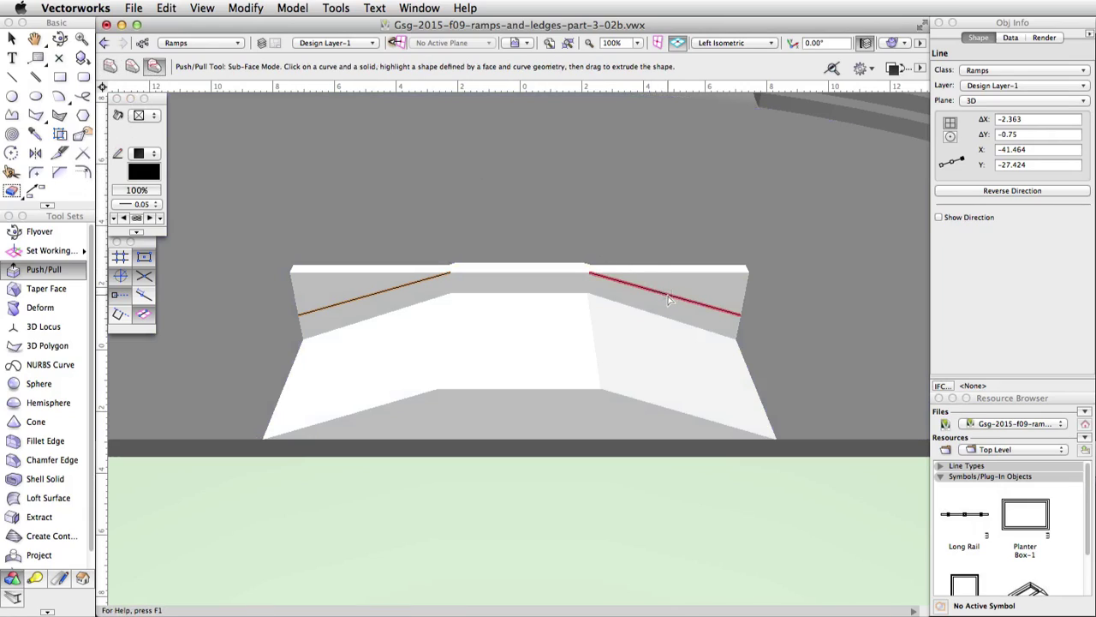
{"action": "left_click", "coordinate": [664, 293]}
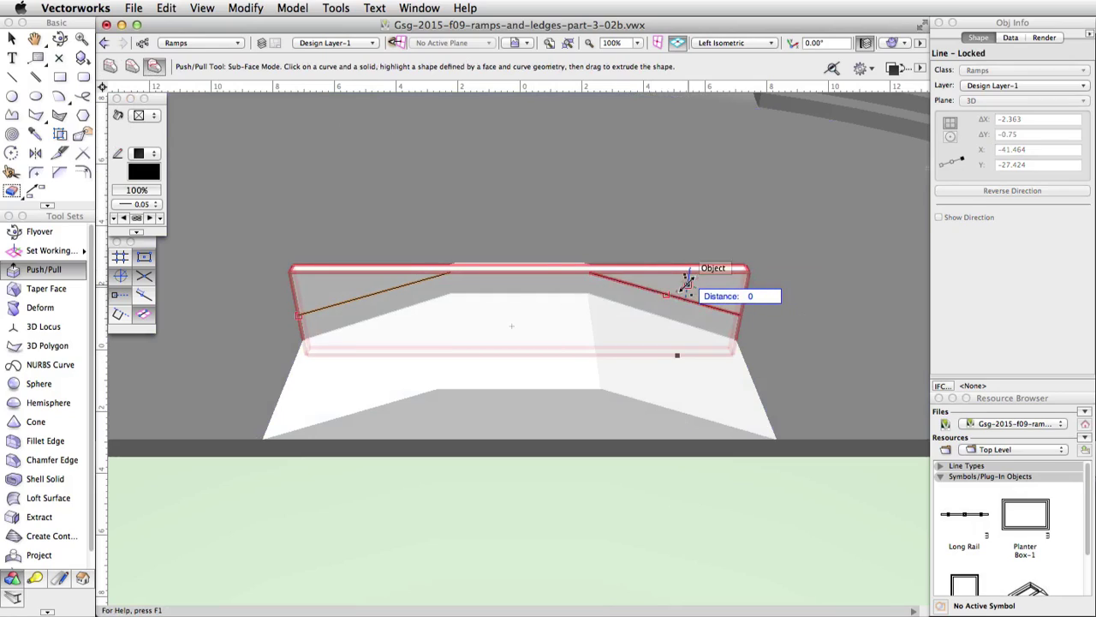
{"action": "left_click", "coordinate": [687, 278]}
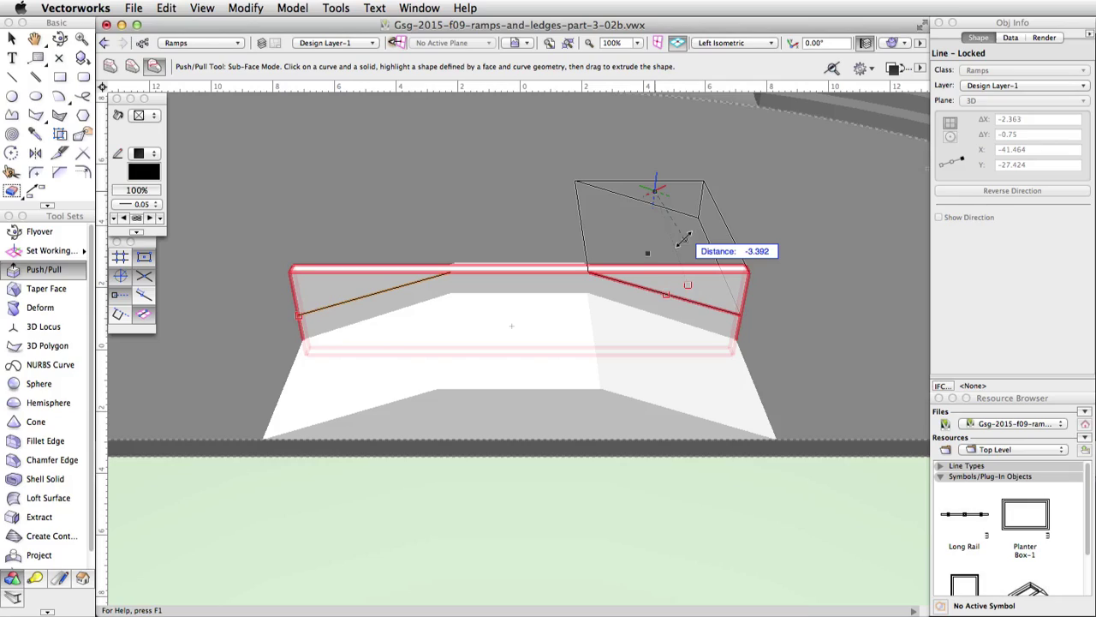
{"action": "left_click", "coordinate": [684, 242]}
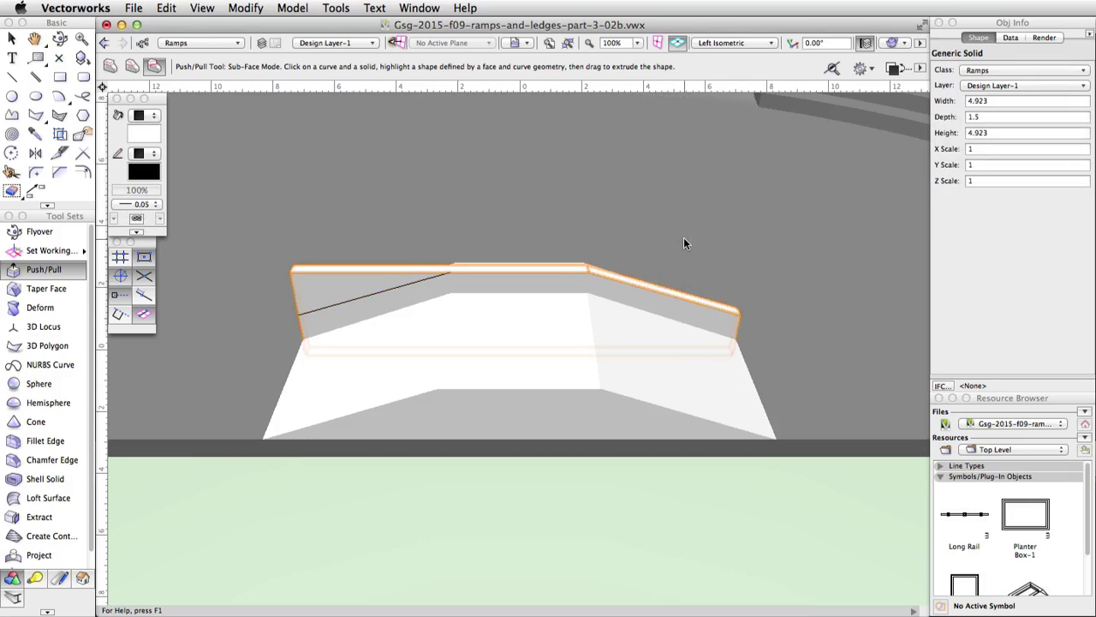
{"action": "left_click", "coordinate": [377, 296]}
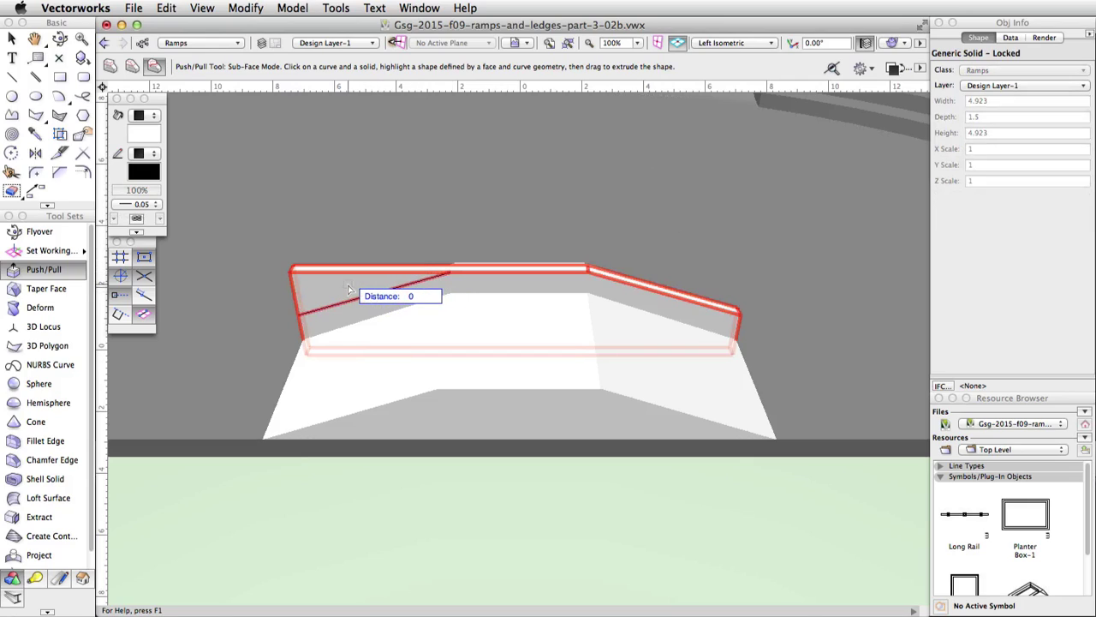
{"action": "left_click", "coordinate": [335, 285]}
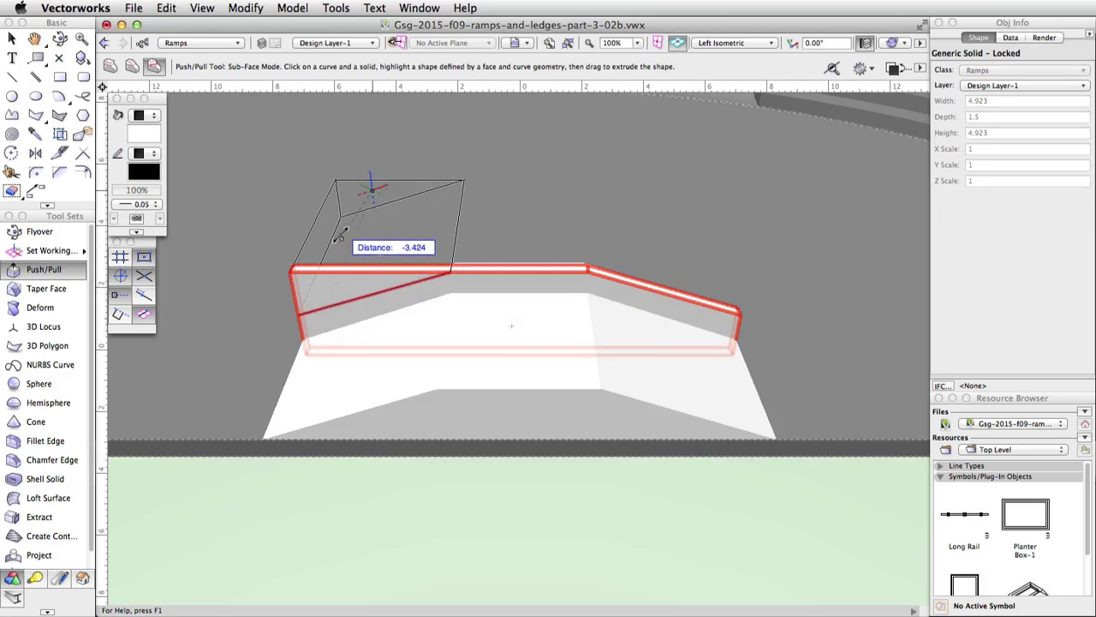
{"action": "left_click", "coordinate": [338, 237]}
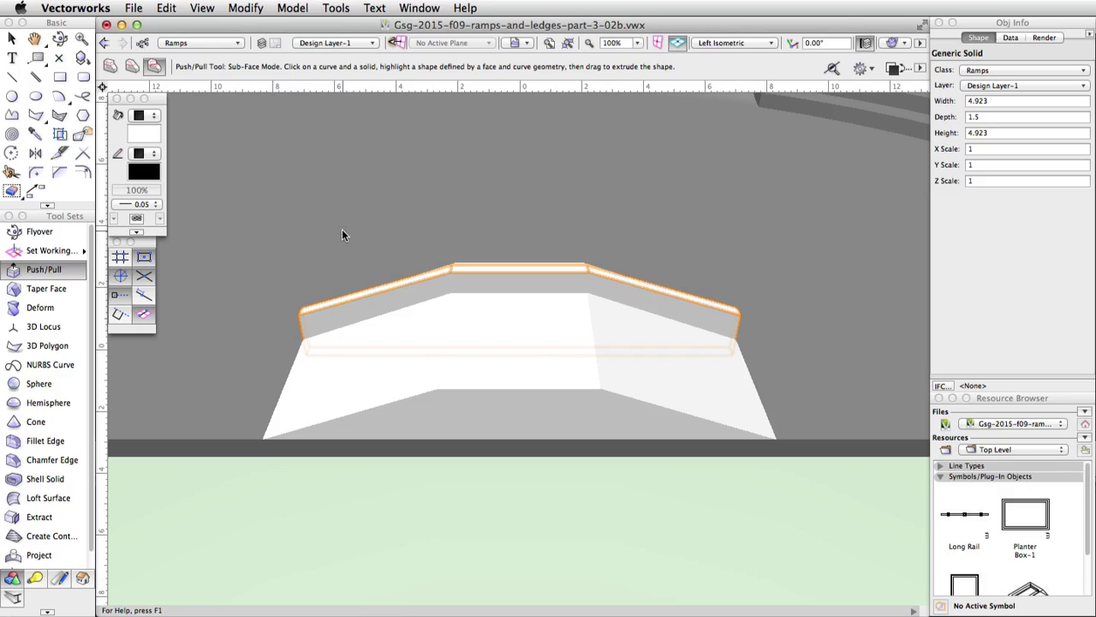
Step: Fill the tapered ramp block with gray and the wall with turquoise from the active document colors
{"action": "left_click", "coordinate": [12, 38]}
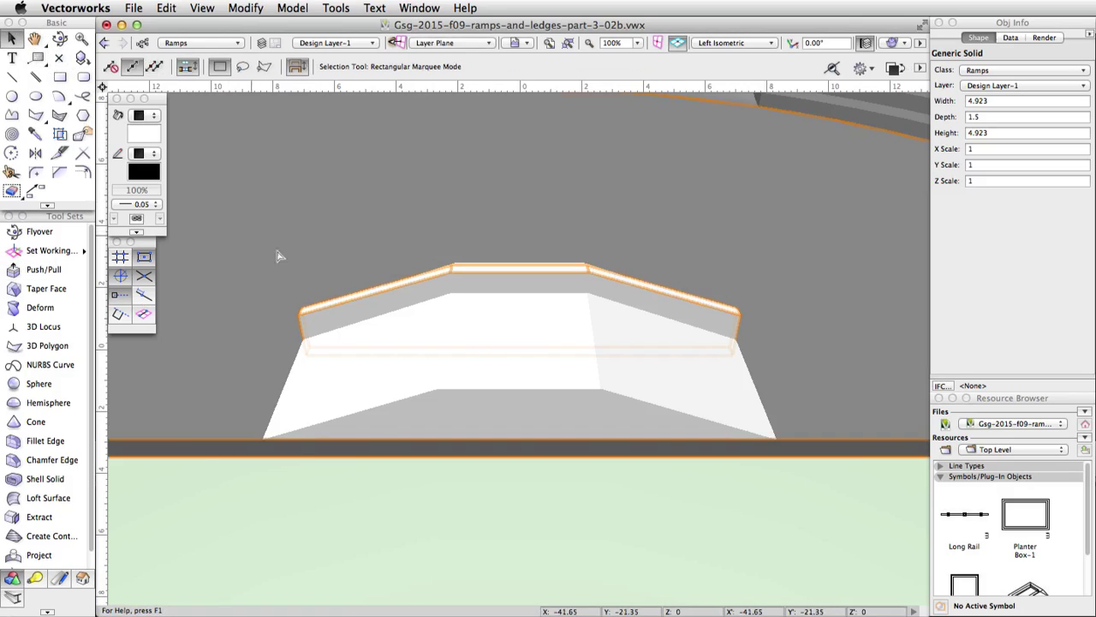
{"action": "left_click", "coordinate": [411, 385]}
{"action": "left_click", "coordinate": [155, 140]}
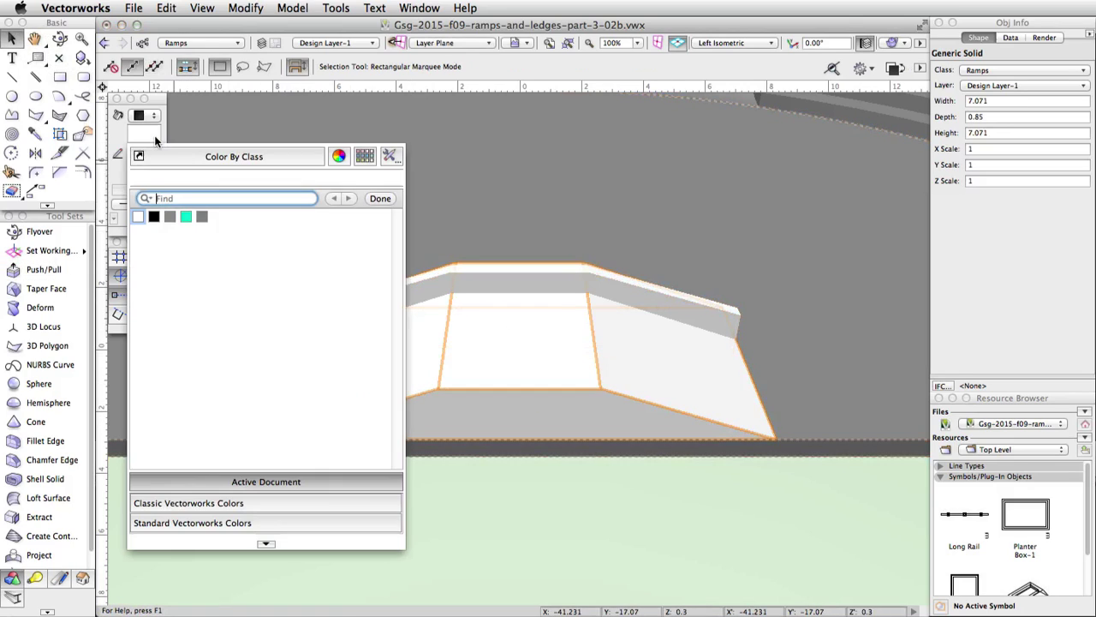
{"action": "left_click", "coordinate": [169, 216]}
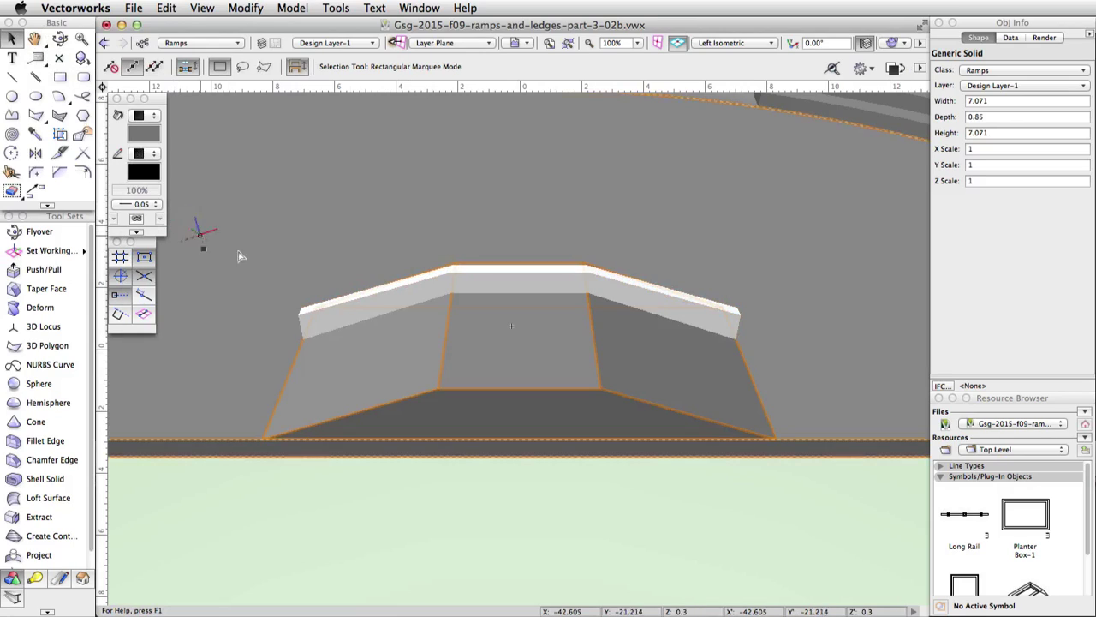
{"action": "left_click", "coordinate": [377, 295]}
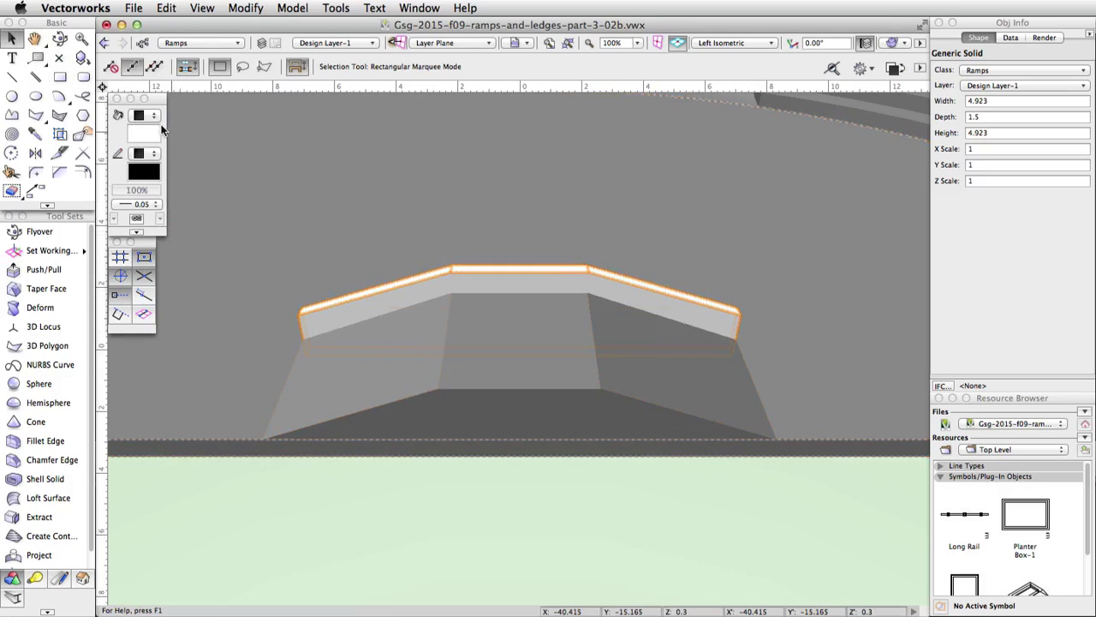
{"action": "left_click", "coordinate": [155, 131]}
{"action": "left_click", "coordinate": [187, 215]}
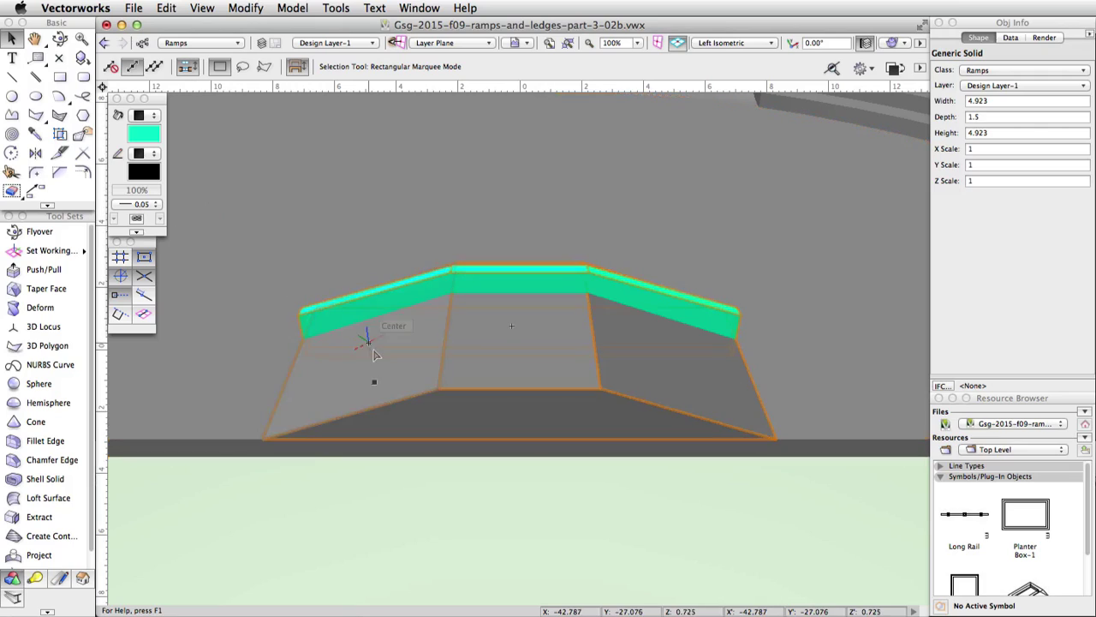
Step: Group the ramp block and the turquoise wall into one object
{"action": "left_click", "coordinate": [373, 353], "text": "shift"}
{"action": "left_click", "coordinate": [245, 8]}
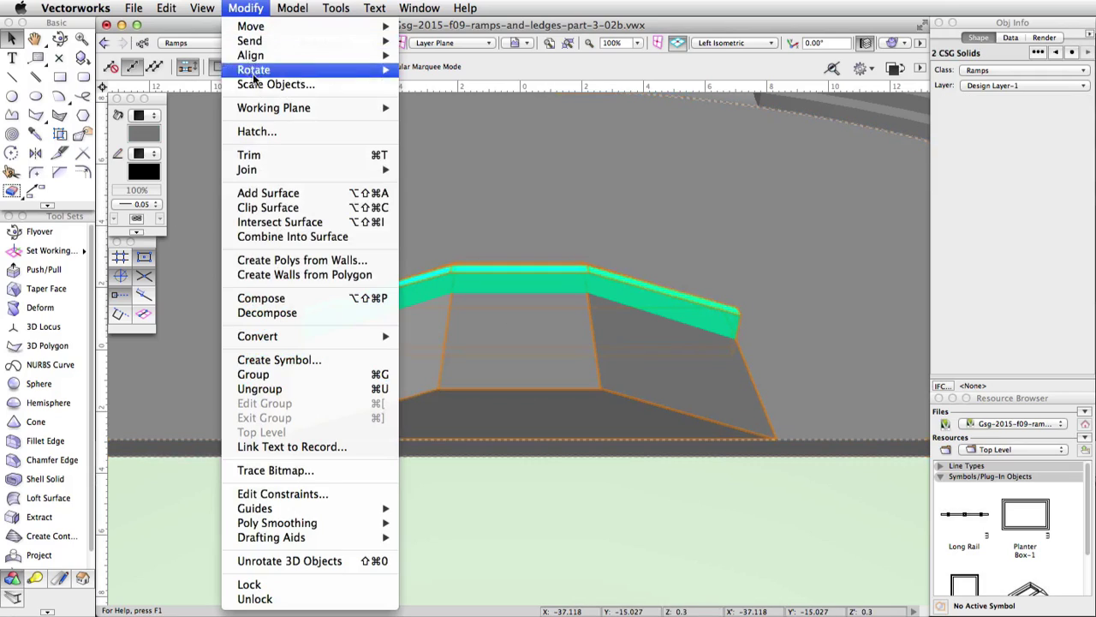
{"action": "left_click", "coordinate": [272, 374]}
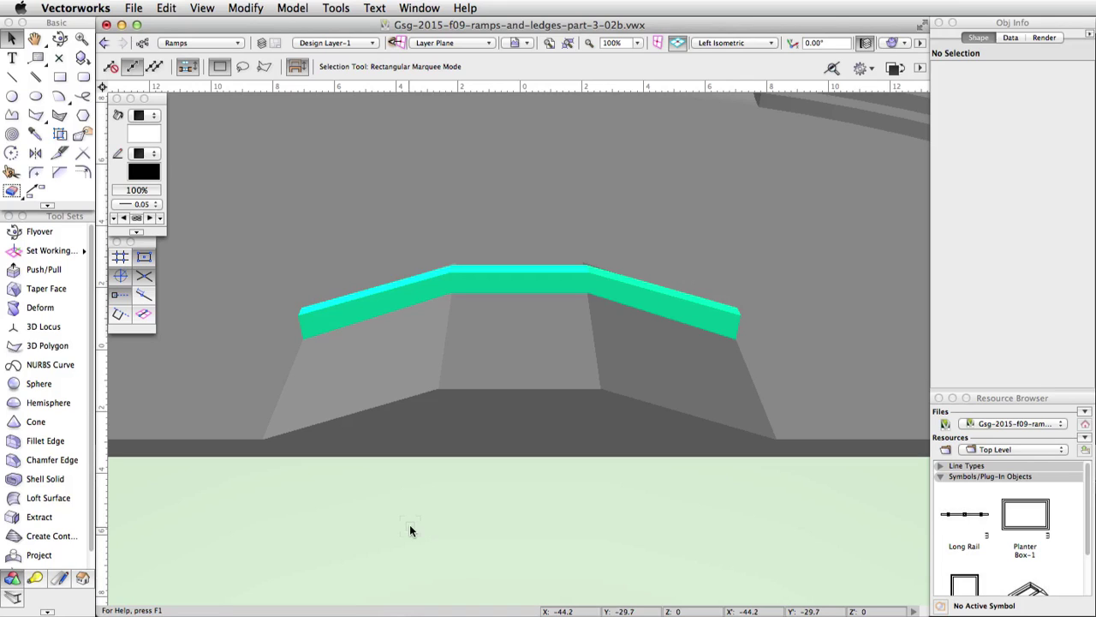
Step: Extract the bowl's flat floor face as a surface using Extract Surface mode, with only Select Faces enabled in the preferences
{"action": "scroll", "coordinate": [404, 531], "scroll_direction": "down", "scroll_amount": 6}
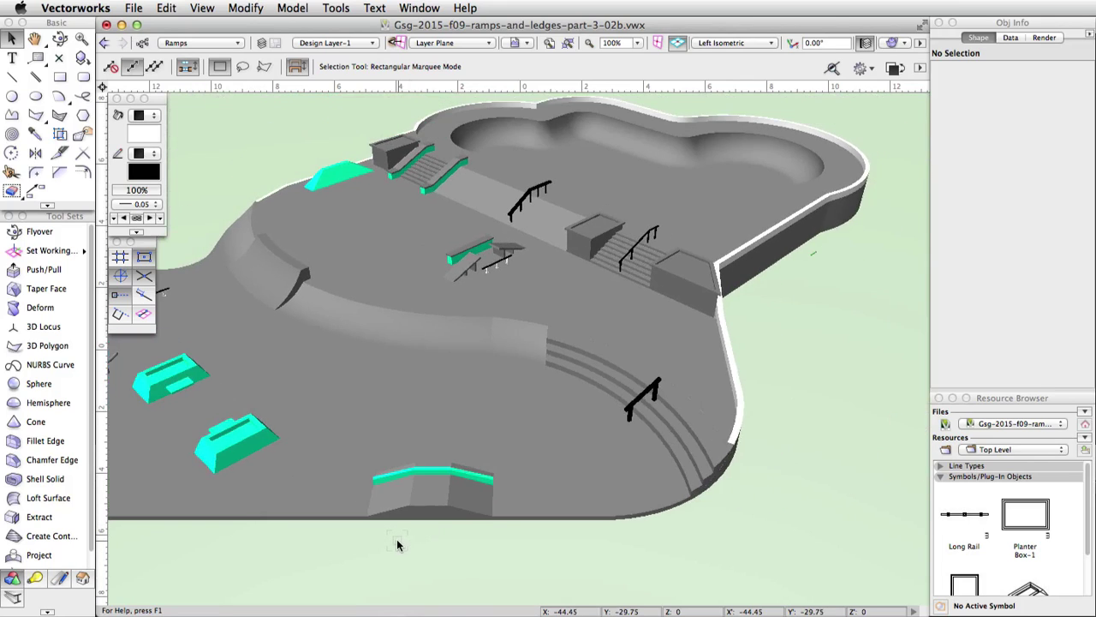
{"action": "scroll", "coordinate": [396, 538], "scroll_direction": "down", "scroll_amount": 1}
{"action": "scroll", "coordinate": [600, 164], "scroll_direction": "up", "scroll_amount": 5}
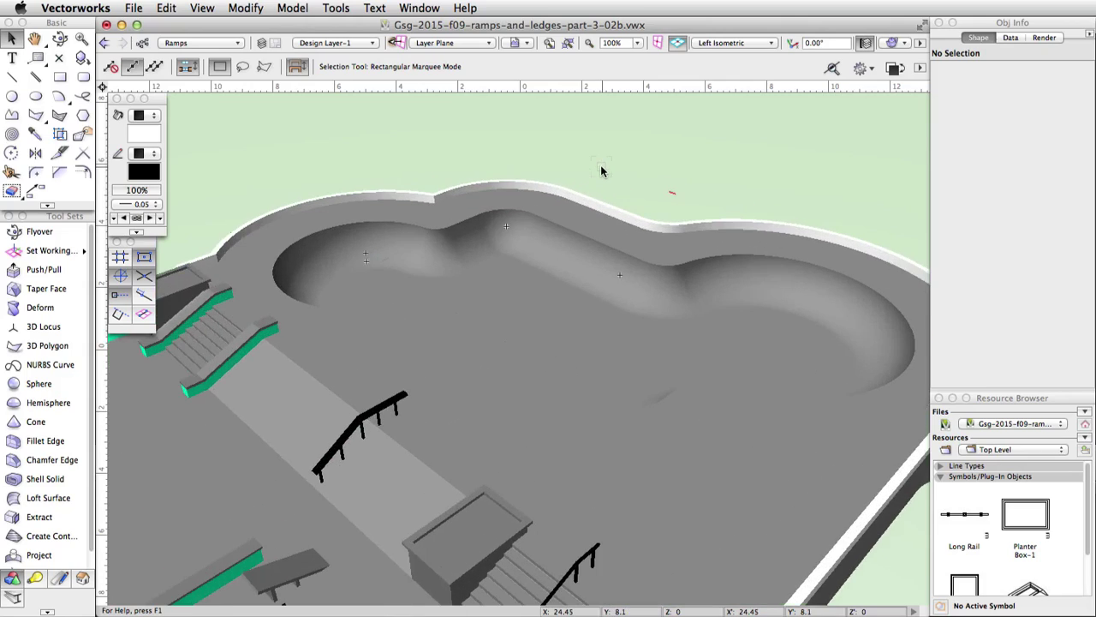
{"action": "scroll", "coordinate": [606, 175], "scroll_direction": "up", "scroll_amount": 4}
{"action": "middle_click_drag", "start_coordinate": [635, 177], "coordinate": [620, 177]}
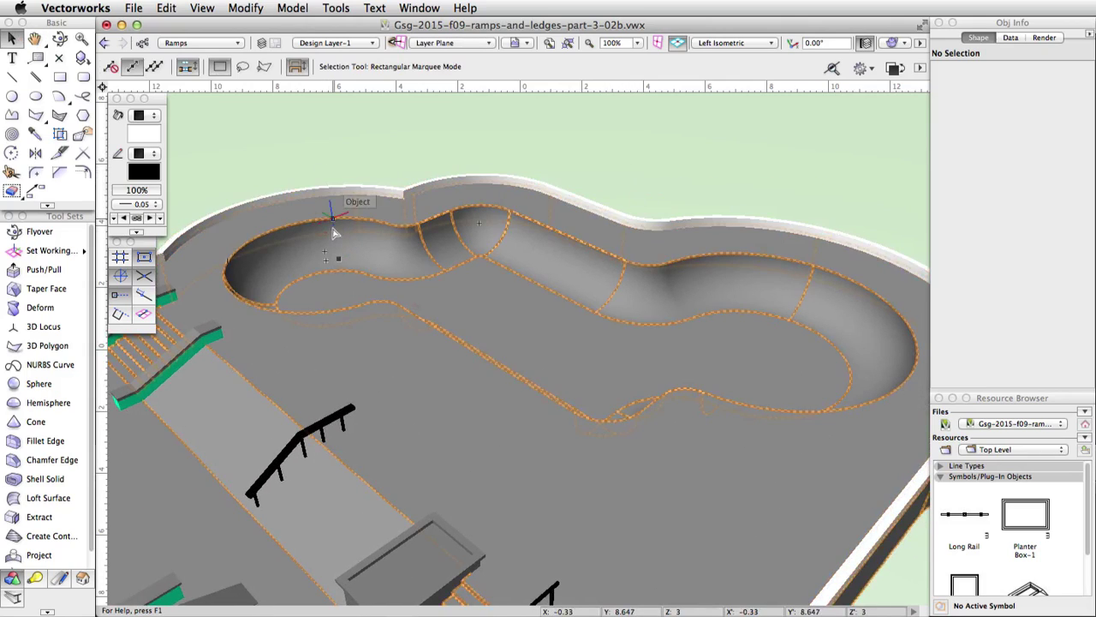
{"action": "left_click", "coordinate": [39, 517]}
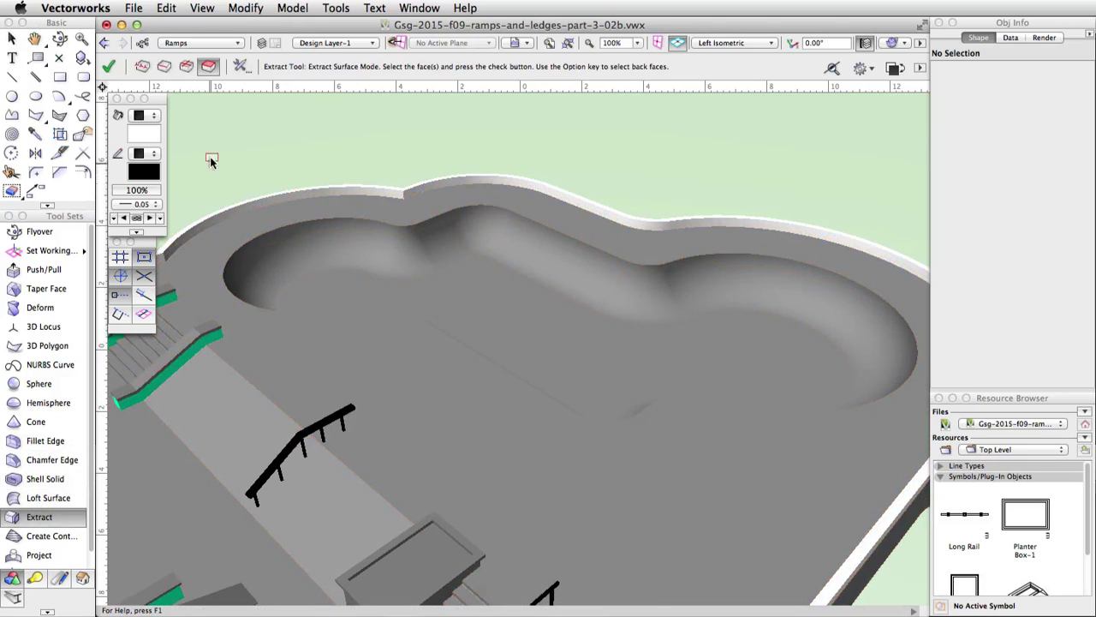
{"action": "left_click", "coordinate": [241, 67]}
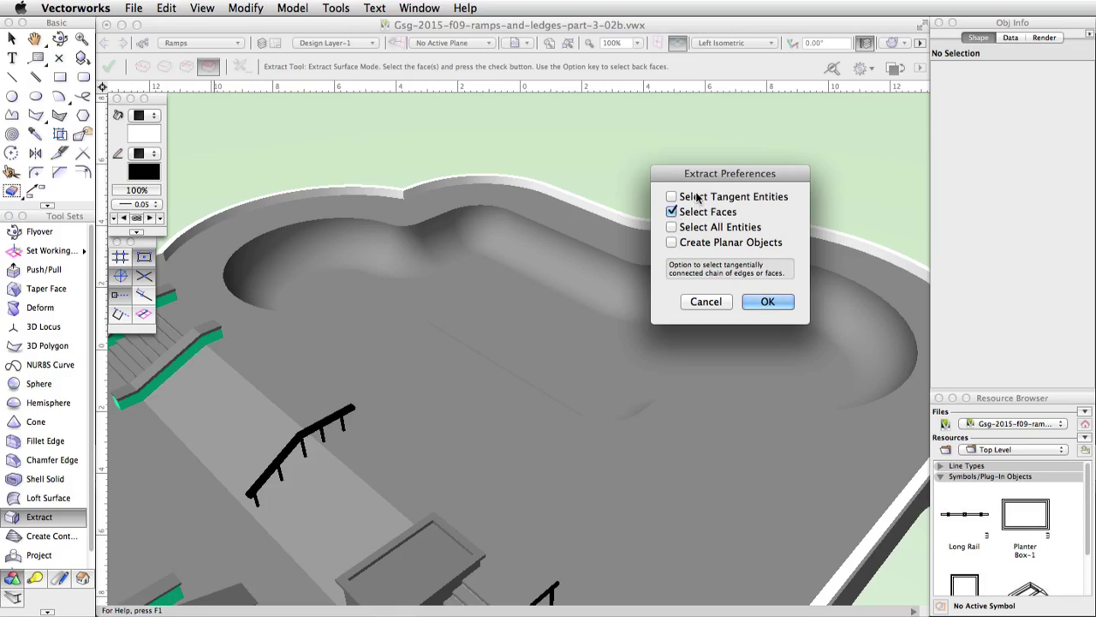
{"action": "left_click", "coordinate": [762, 302]}
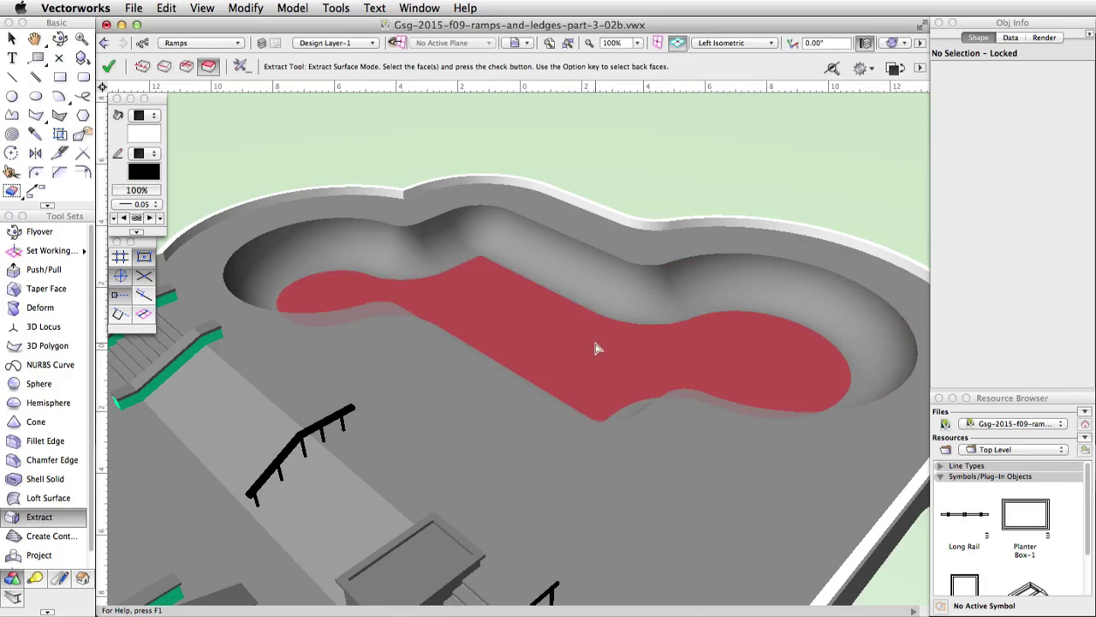
{"action": "left_click", "coordinate": [594, 343]}
{"action": "left_click", "coordinate": [109, 67]}
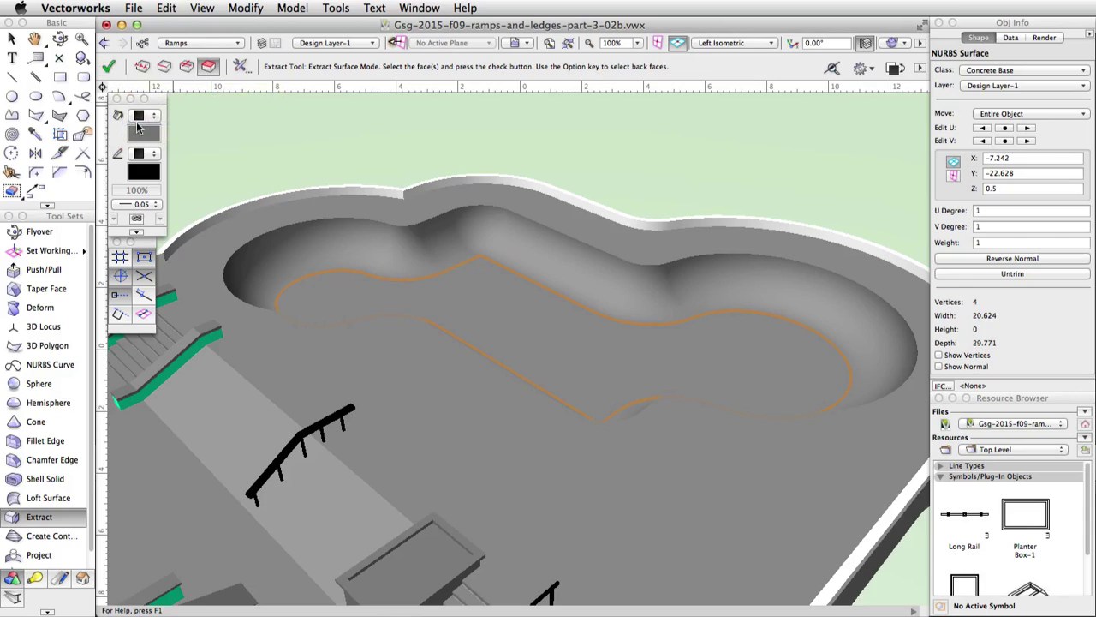
Step: Fill the extracted floor surface with turquoise, nudge it up to Z 0.525 in Front view, and return to Left Isometric view
{"action": "left_click", "coordinate": [143, 135]}
{"action": "left_click", "coordinate": [186, 212]}
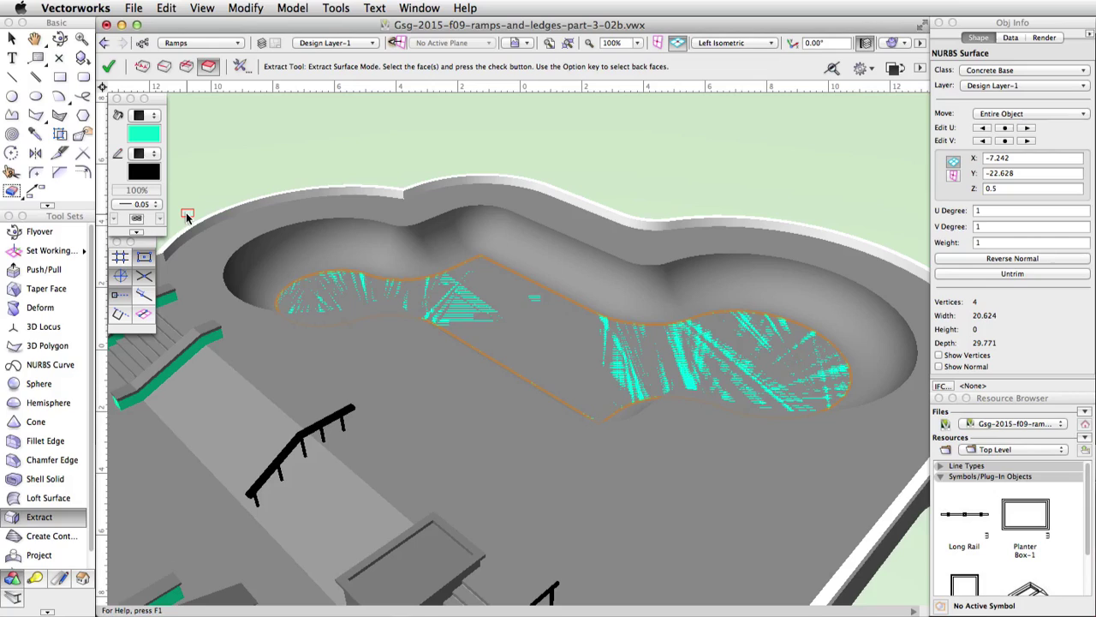
{"action": "left_click", "coordinate": [703, 44]}
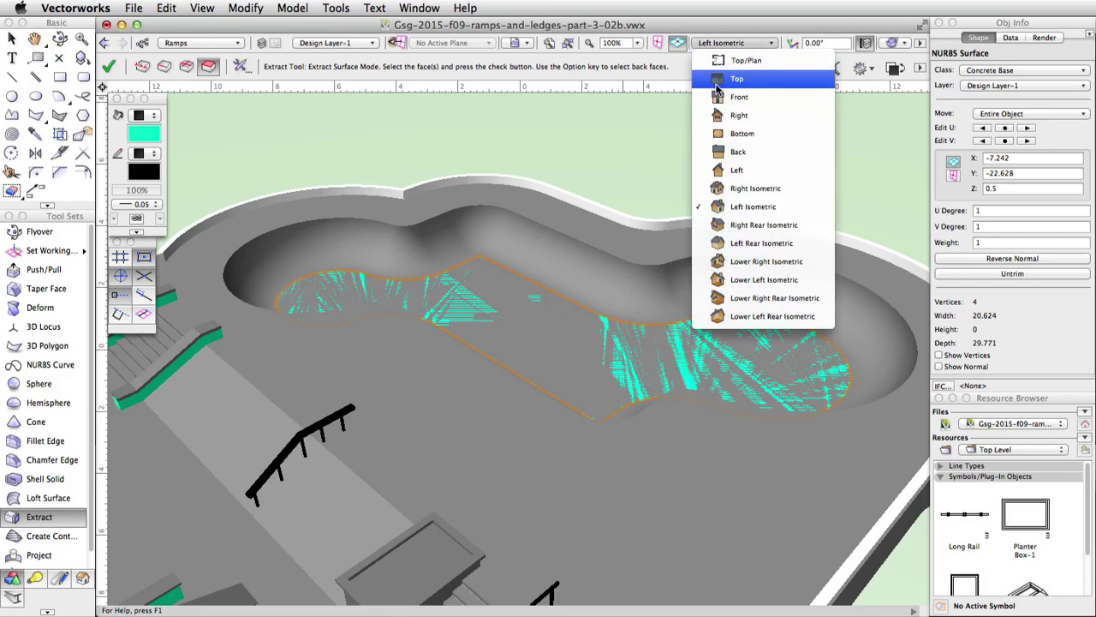
{"action": "left_click", "coordinate": [727, 96]}
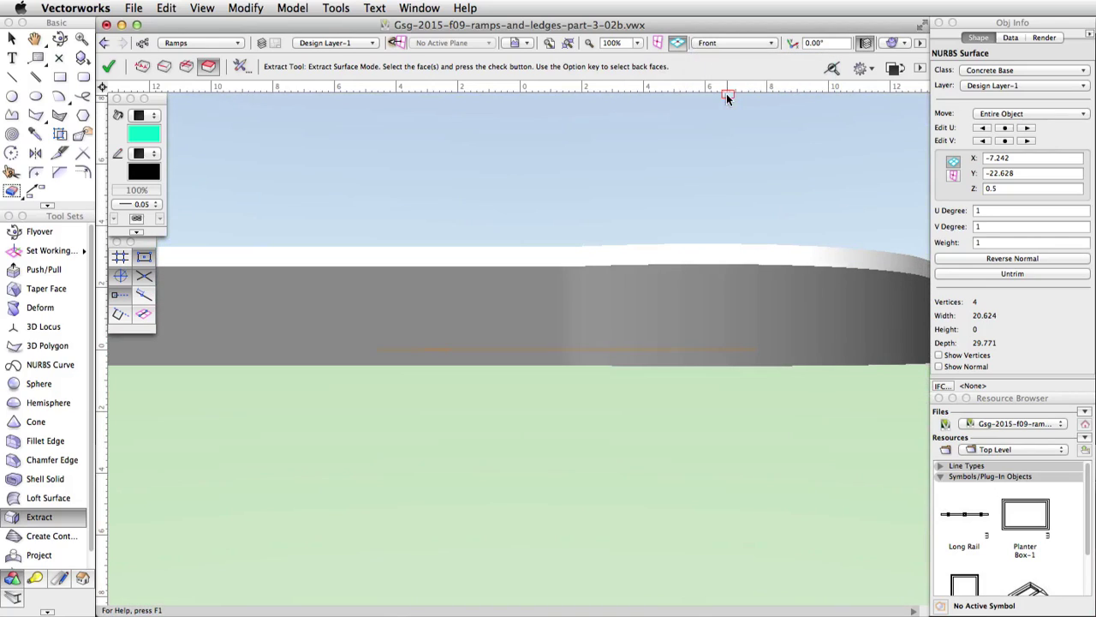
{"action": "key", "text": "shift+Up"}
{"action": "left_click", "coordinate": [726, 46]}
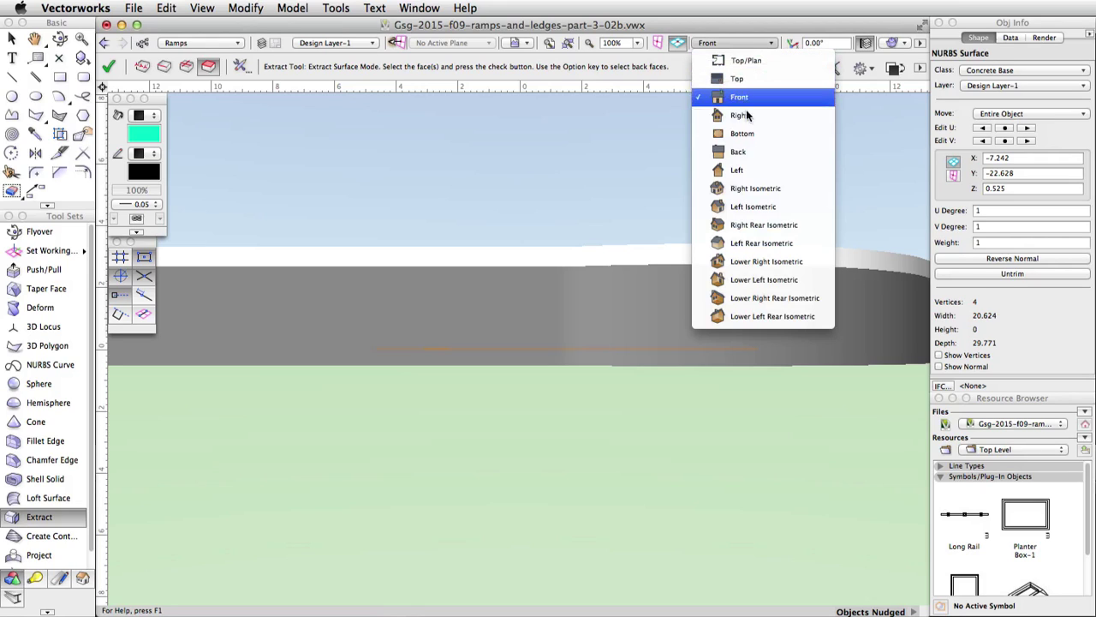
{"action": "left_click", "coordinate": [754, 208]}
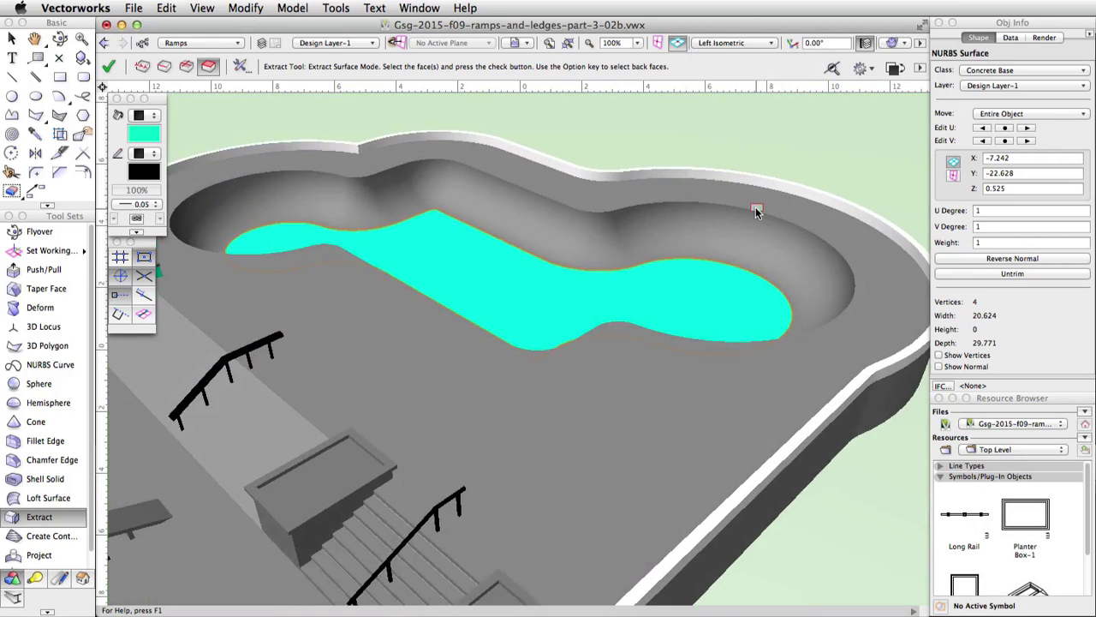
{"action": "middle_click_drag", "start_coordinate": [756, 206], "coordinate": [787, 268], "text": "shift"}
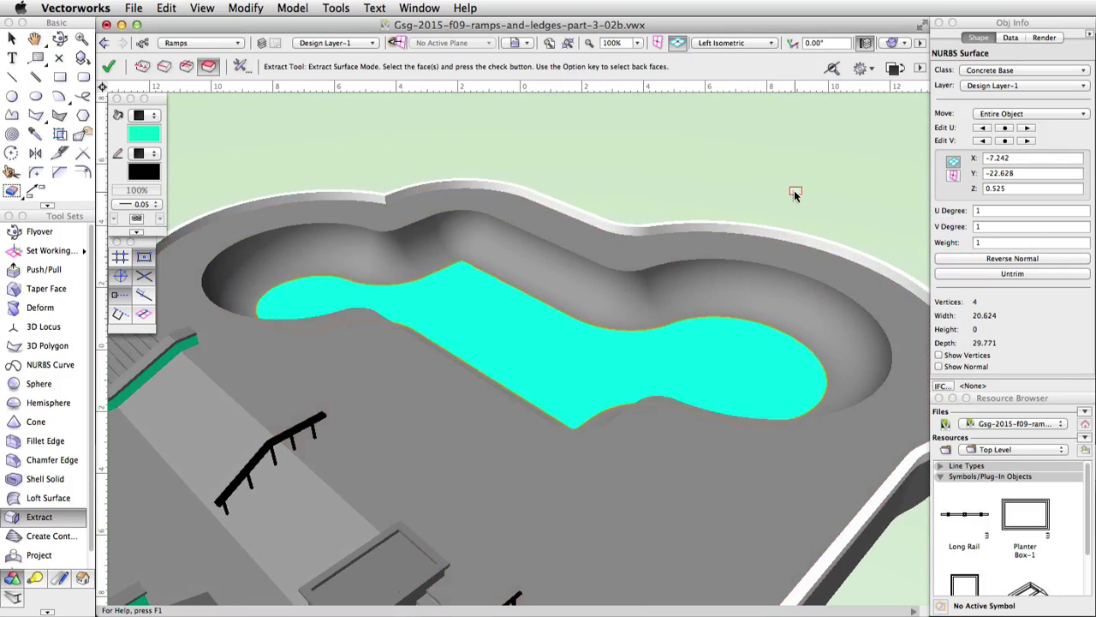